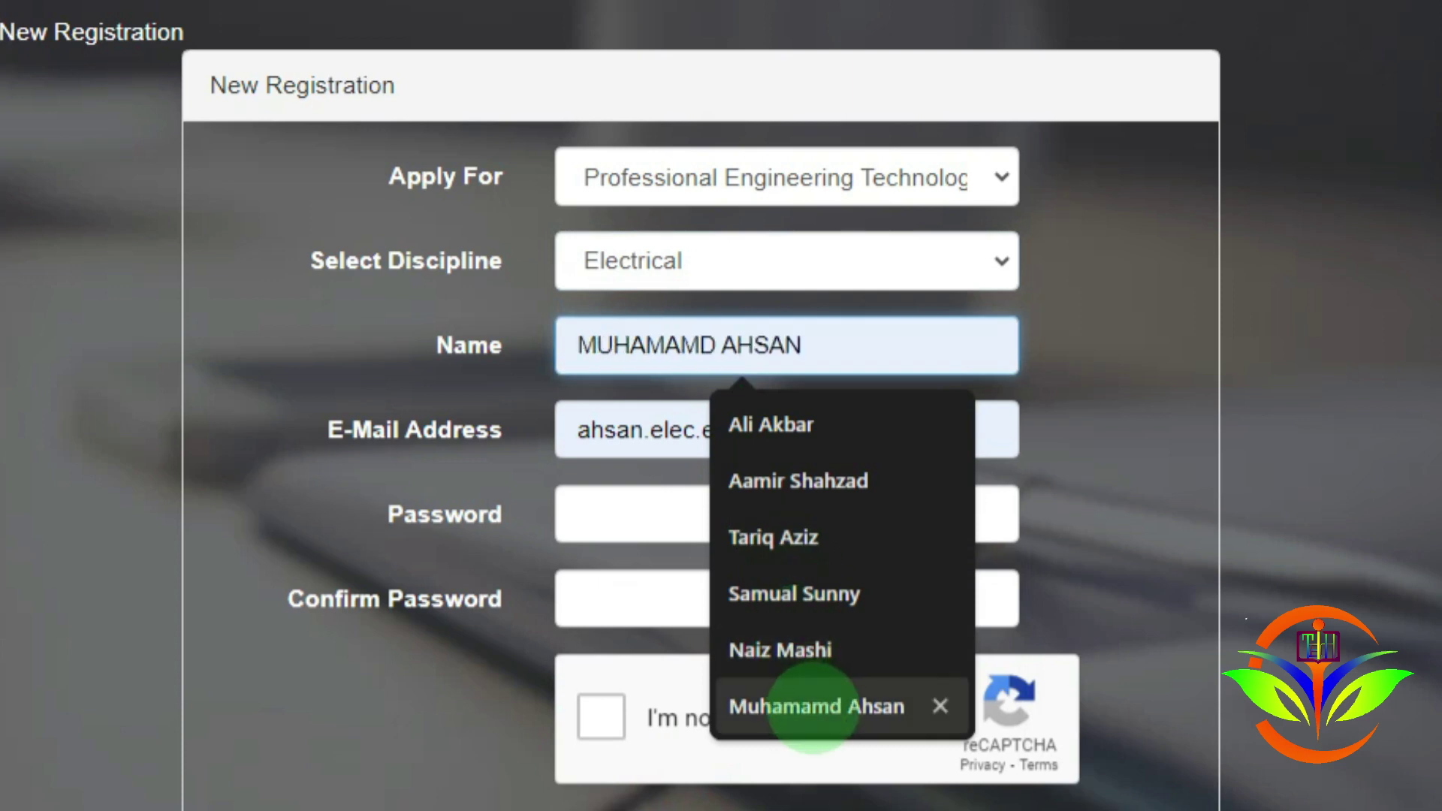
Step: Fill the Name from the saved autofill entry, attempt Register, and dismiss the password prompt
click(815, 706)
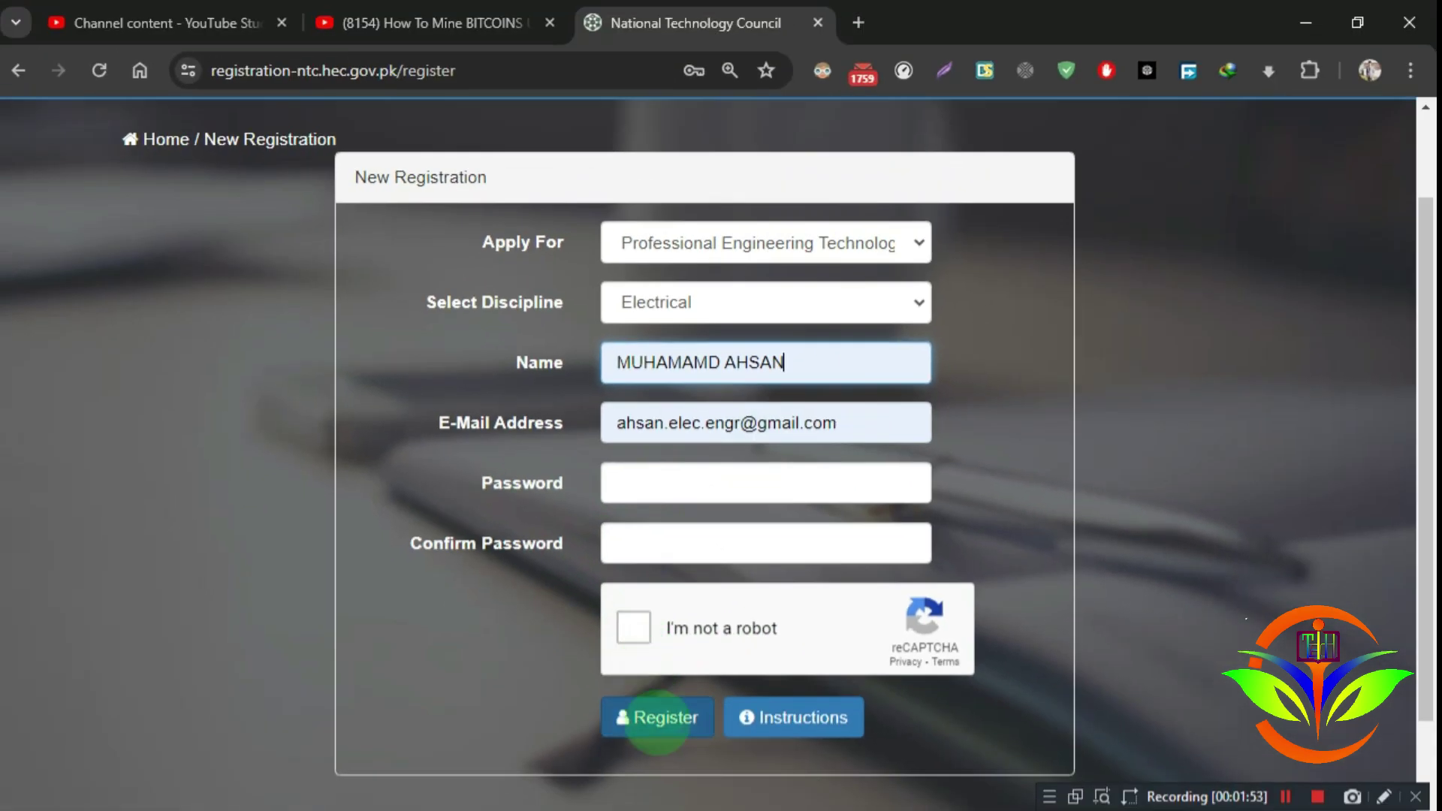
click(658, 719)
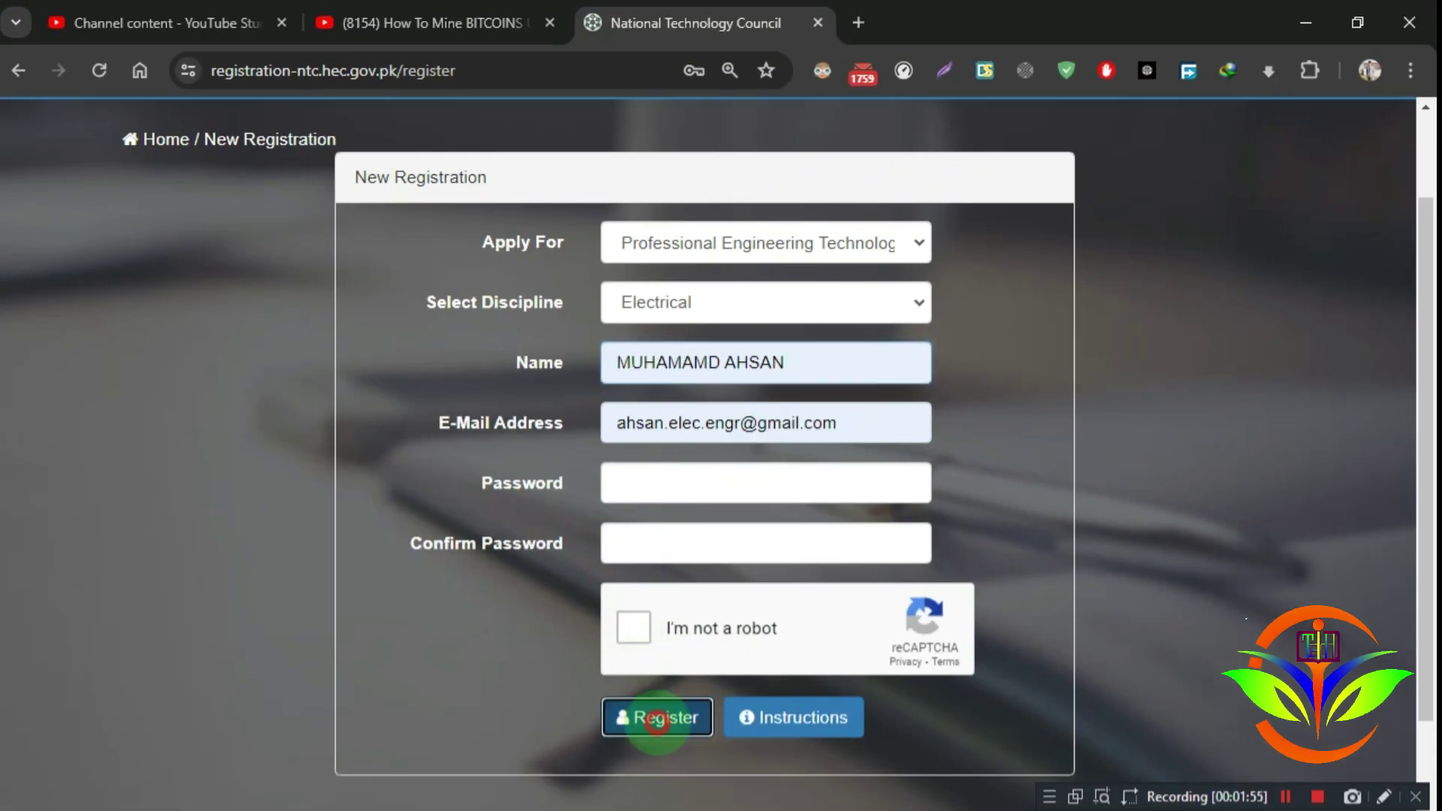
click(1149, 418)
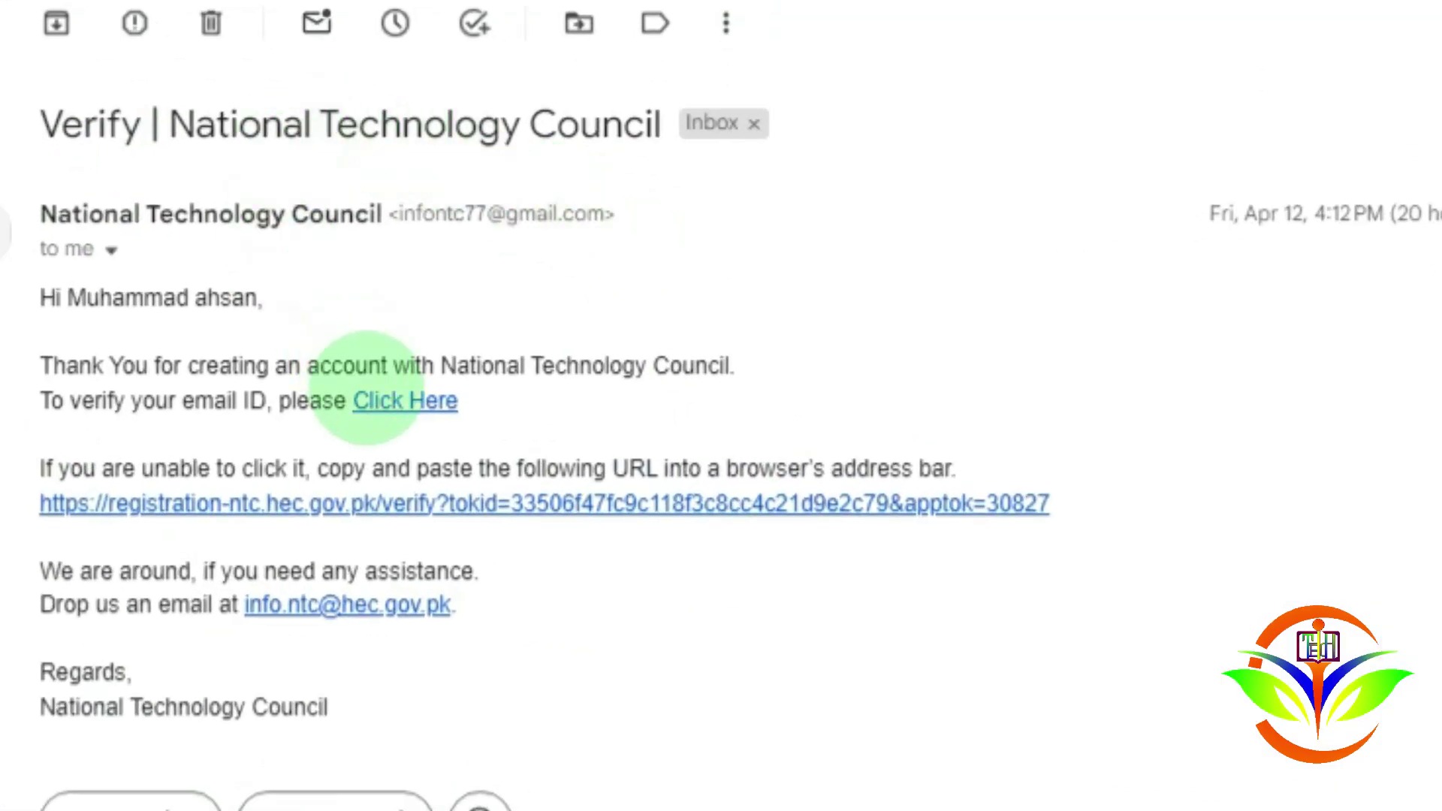
Step: Follow the Click Here verification link in the Gmail message and log in to the NTC portal
click(405, 400)
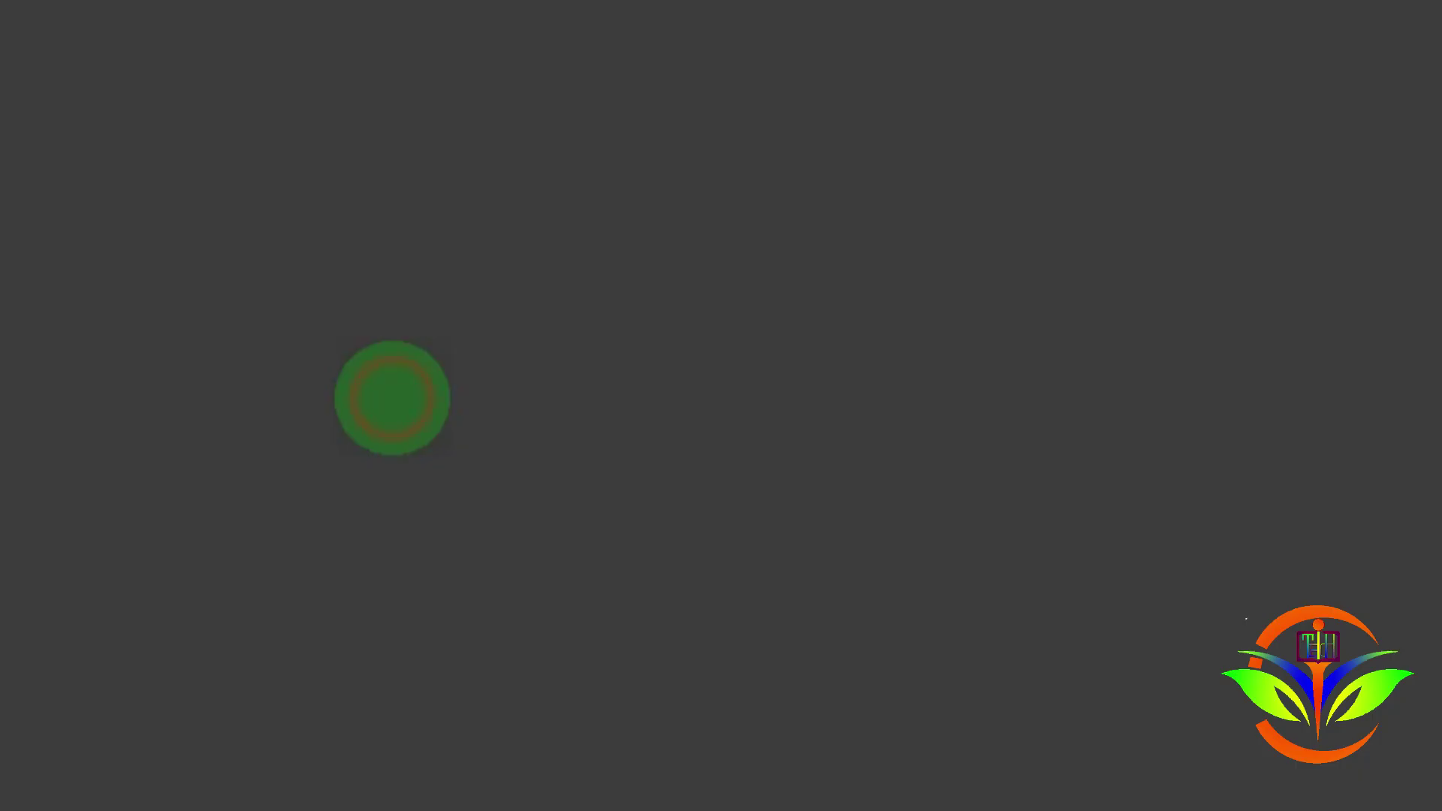
click(657, 504)
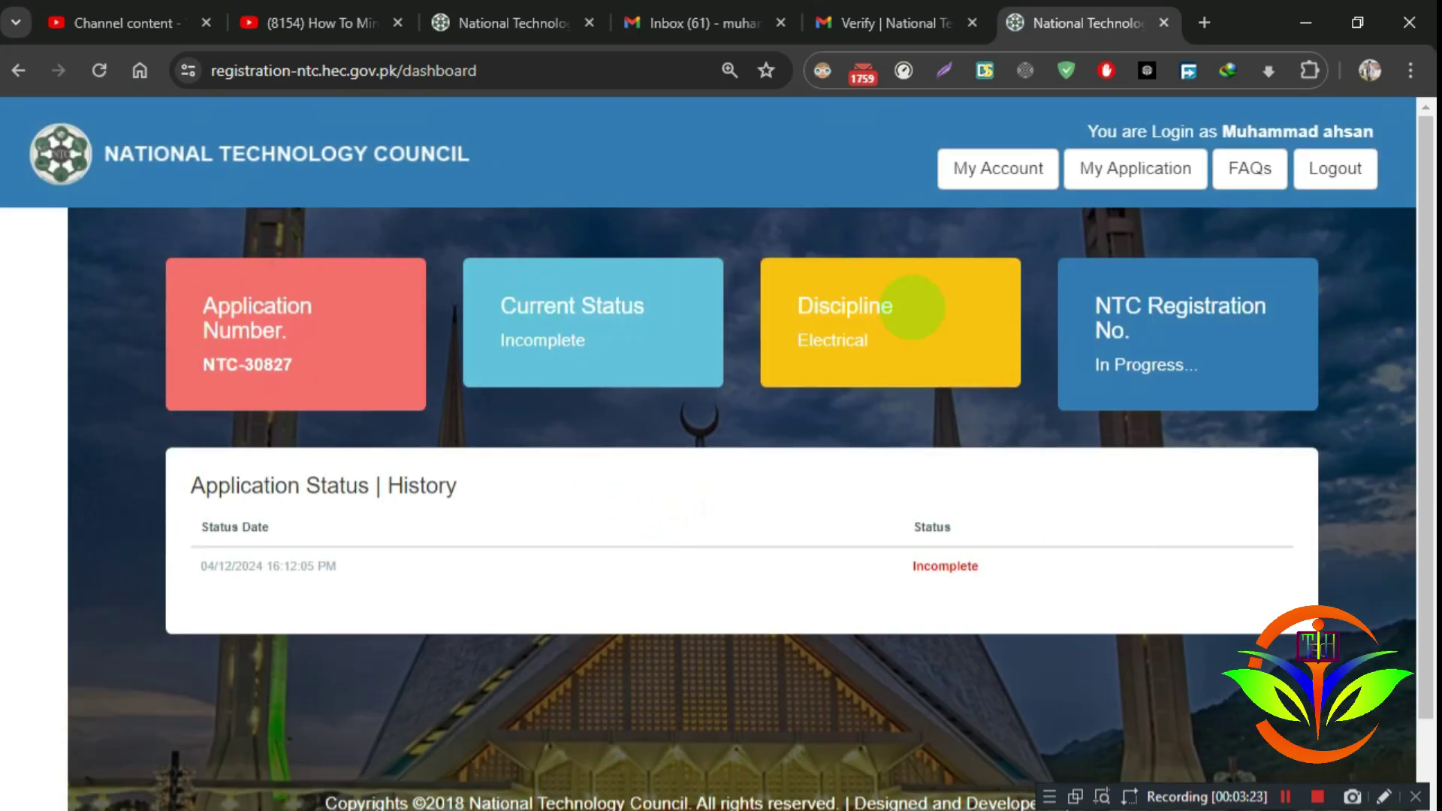
drag(191, 291, 449, 353)
click(651, 359)
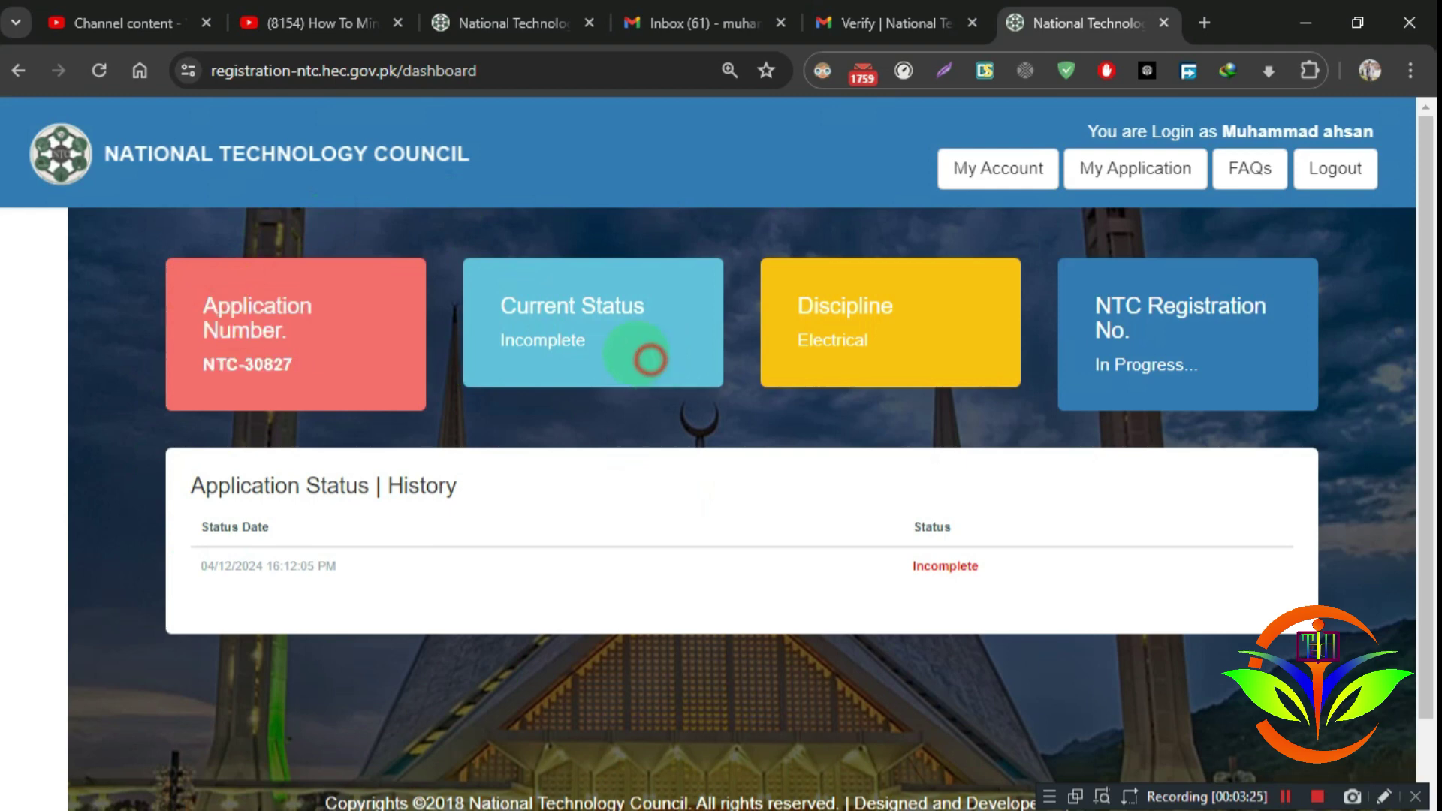
drag(518, 307, 515, 306)
click(660, 364)
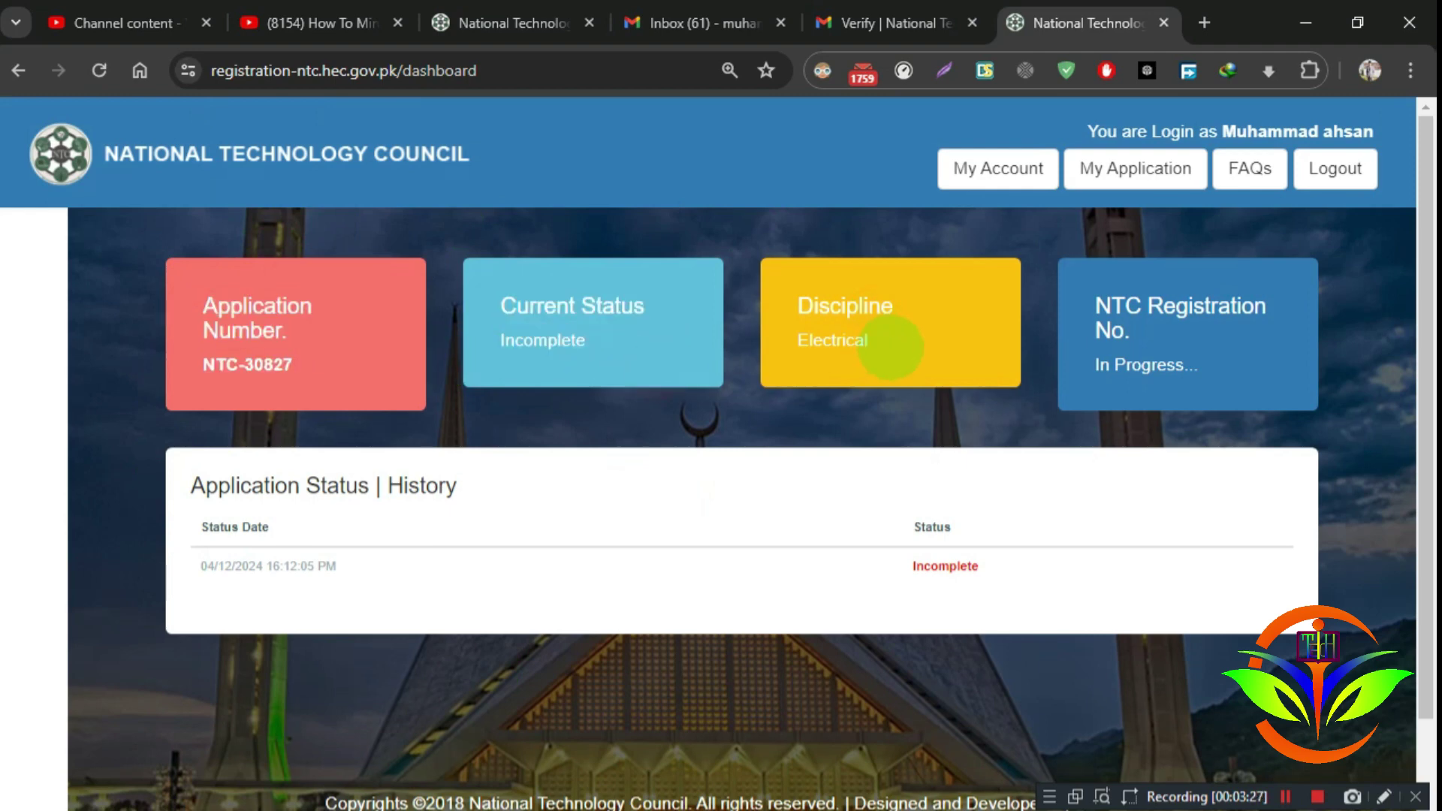
drag(888, 348, 787, 285)
drag(1233, 374, 1106, 287)
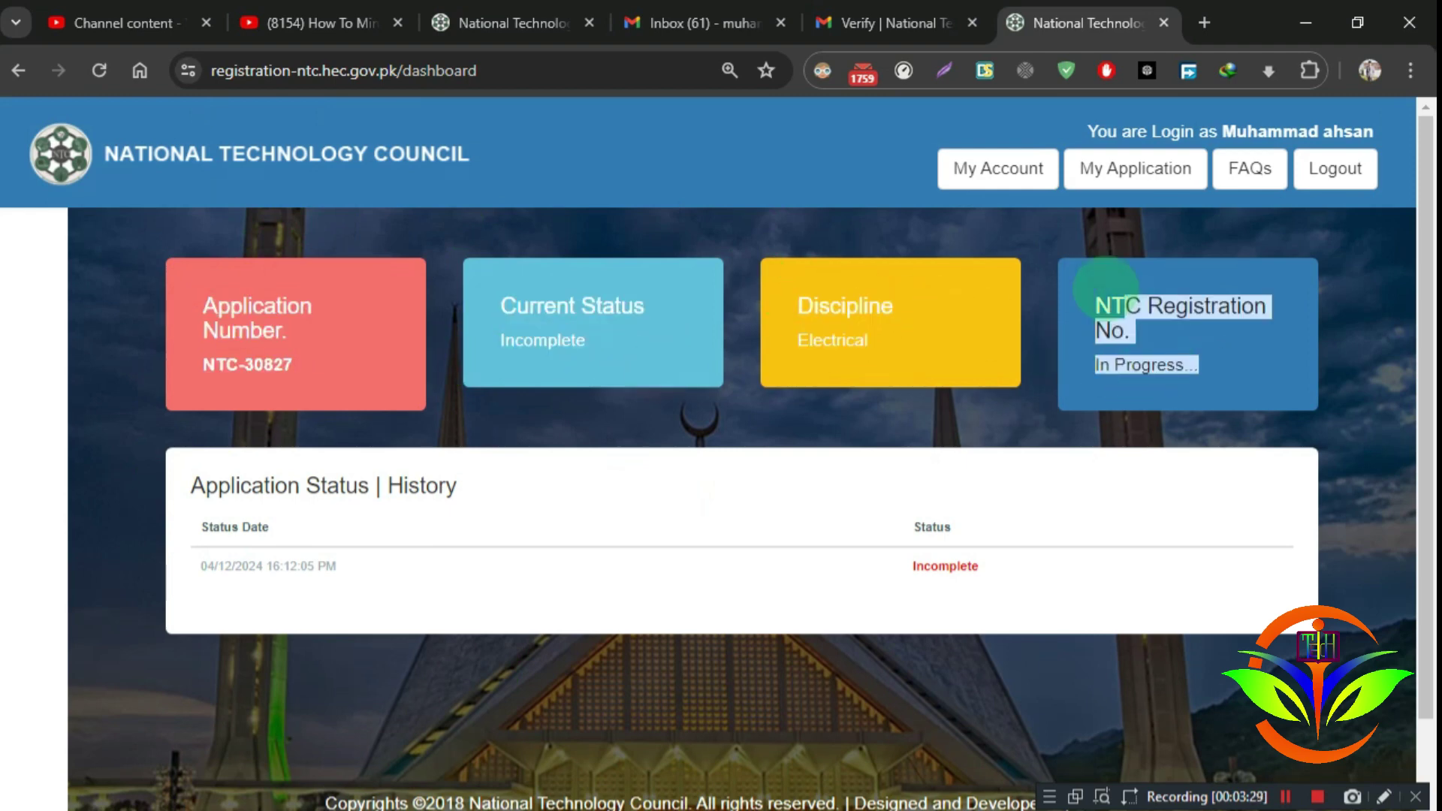
click(1223, 368)
drag(1224, 368, 1053, 301)
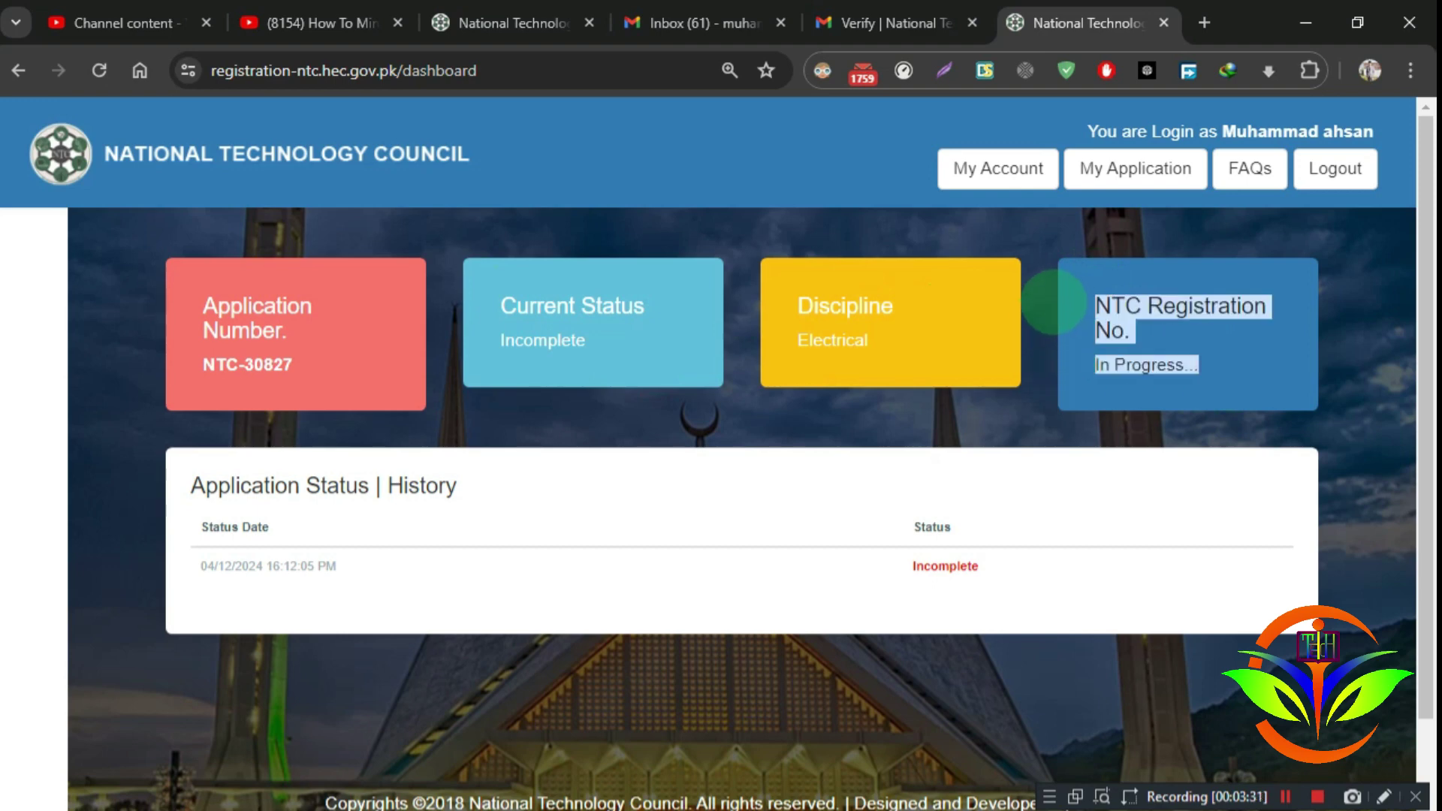
drag(911, 567, 998, 566)
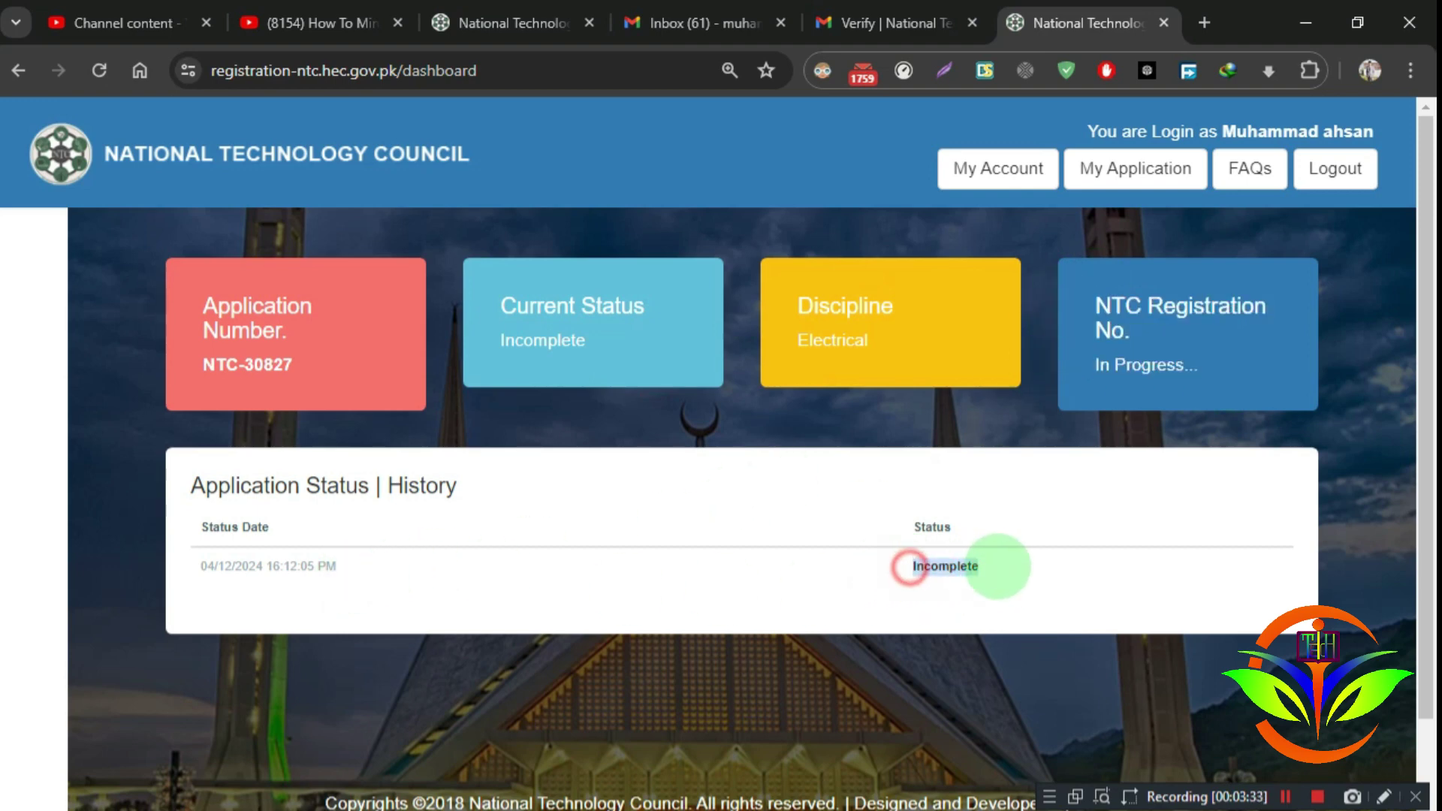
drag(196, 561, 347, 567)
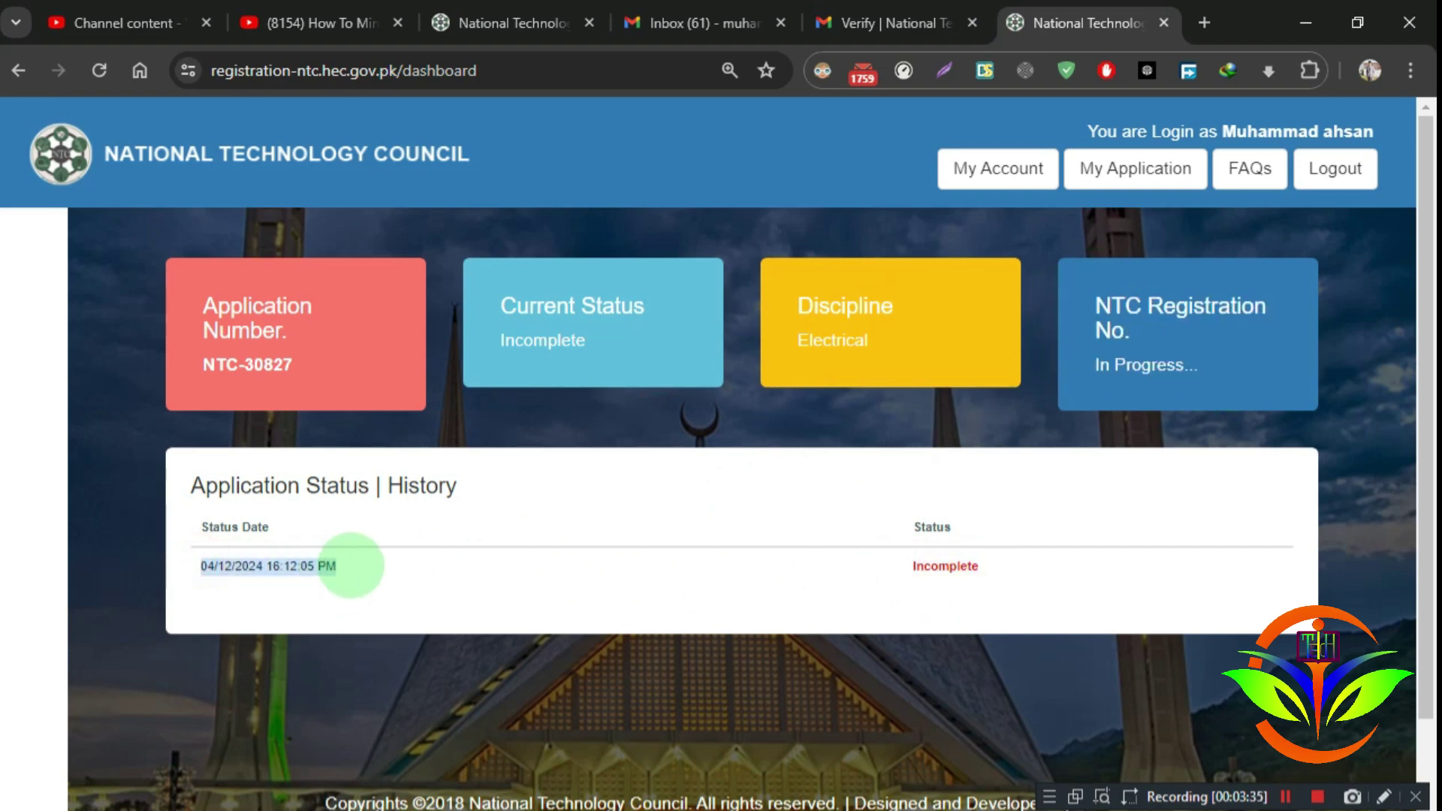
click(354, 565)
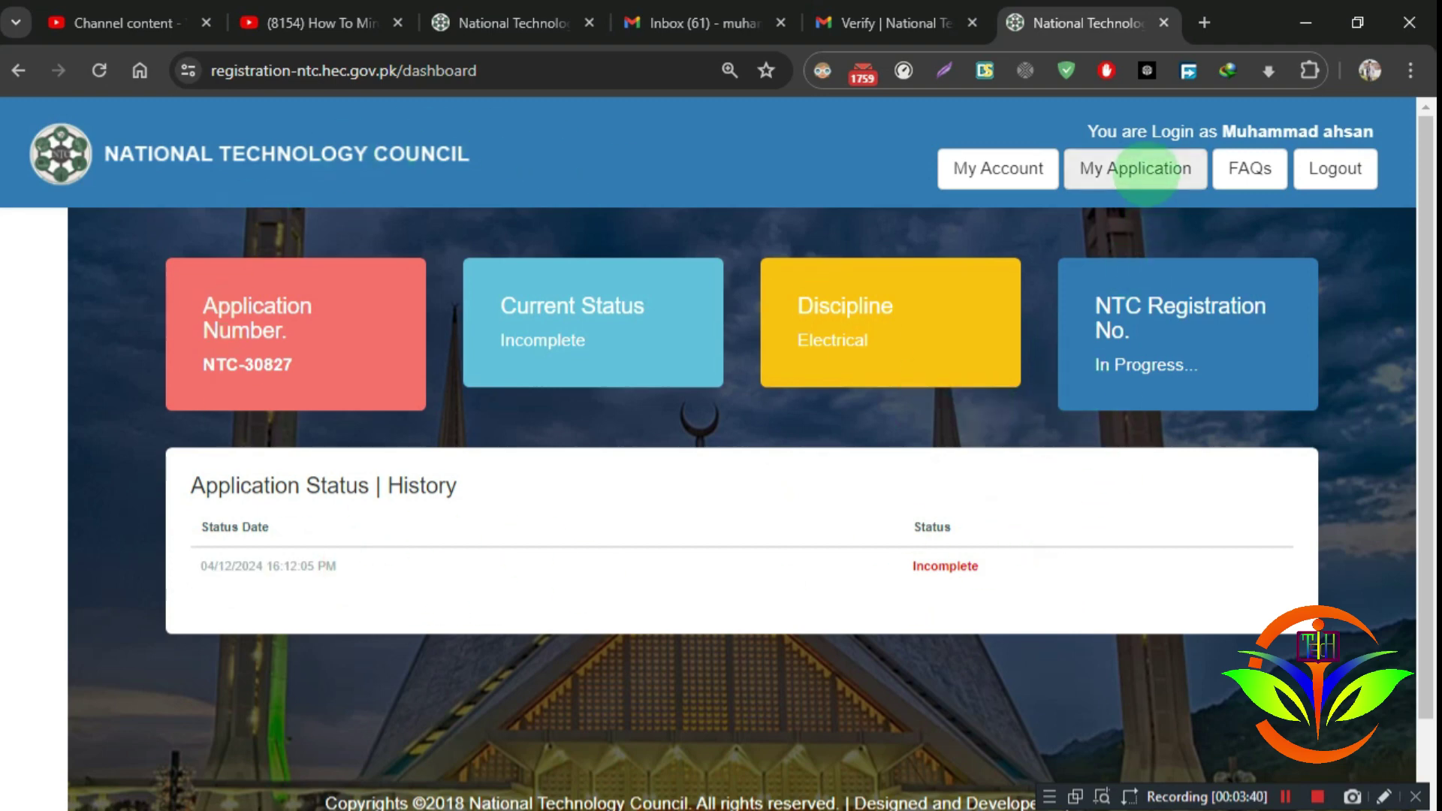
Step: Open My Application and review the Basic Info mobile number and postal address
click(1145, 174)
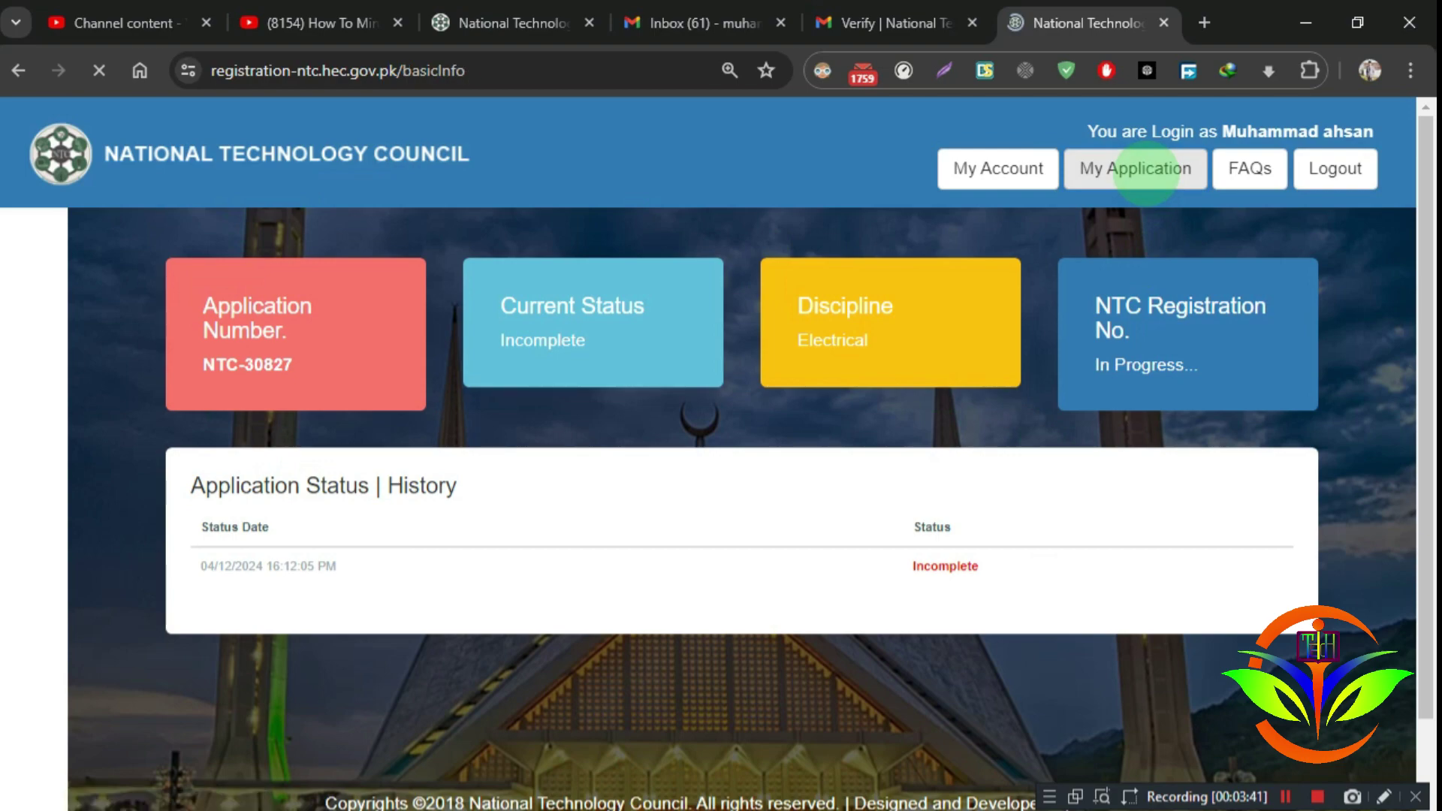
scroll(770, 455, down, 1)
scroll(770, 454, down, 3)
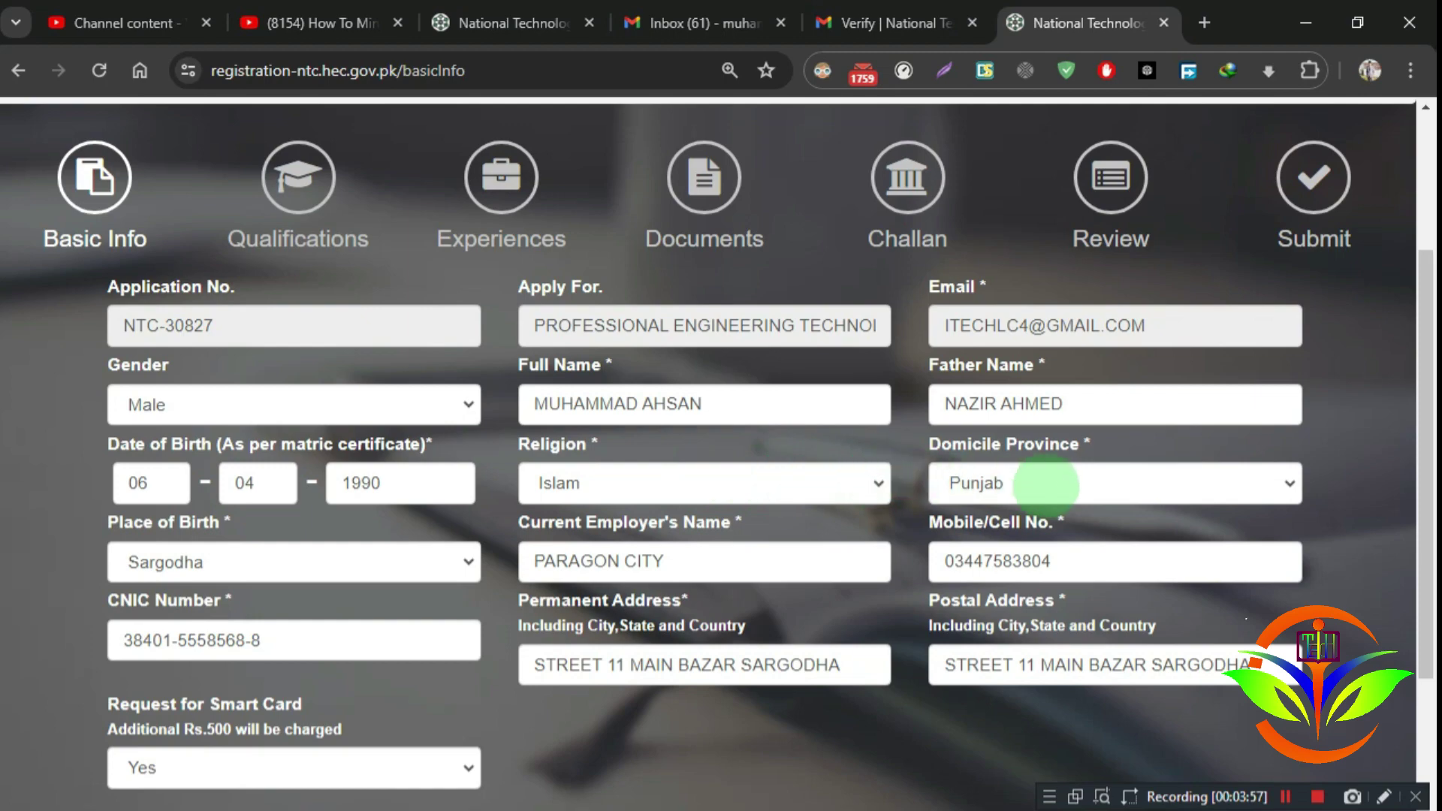
scroll(876, 476, down, 3)
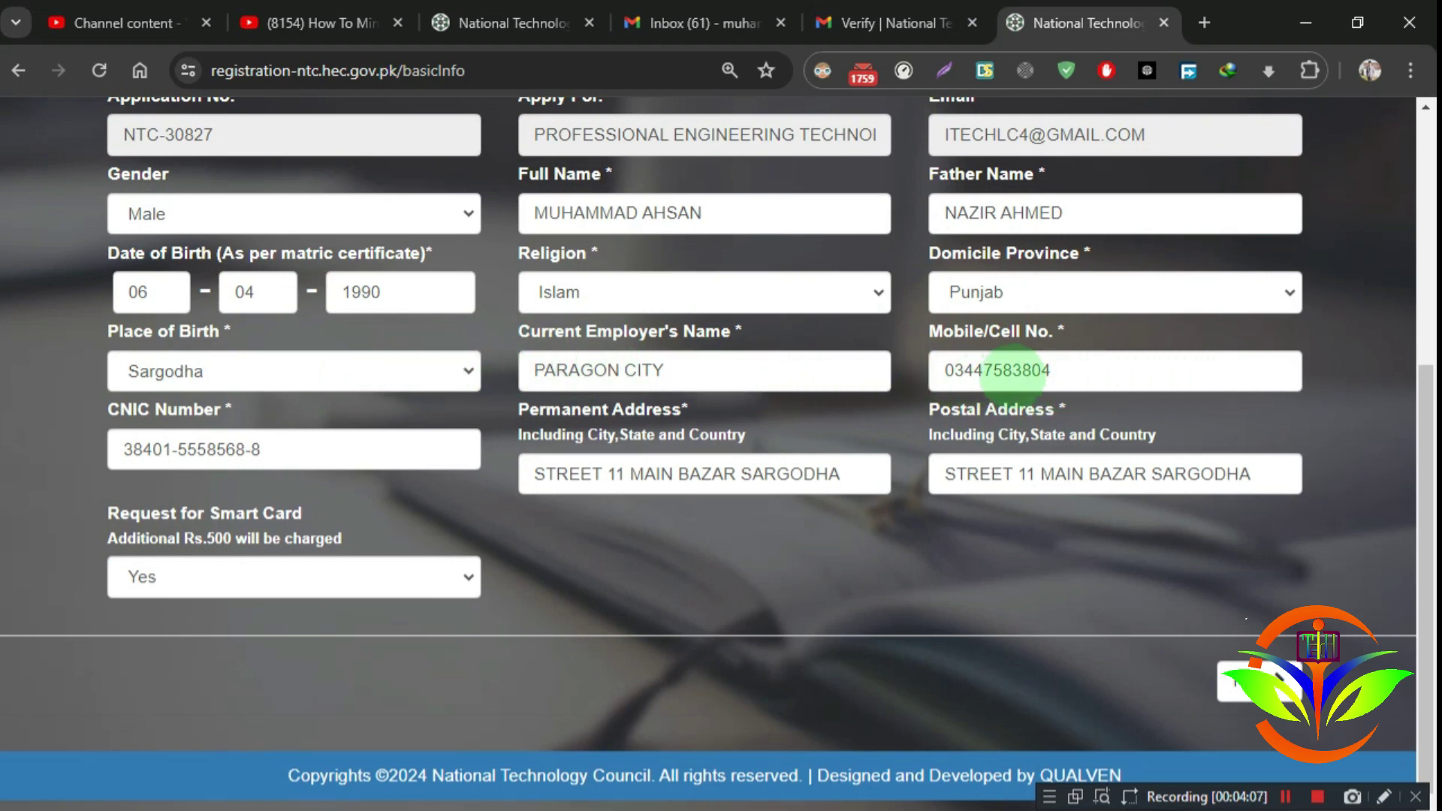
drag(1081, 370, 911, 370)
click(1333, 366)
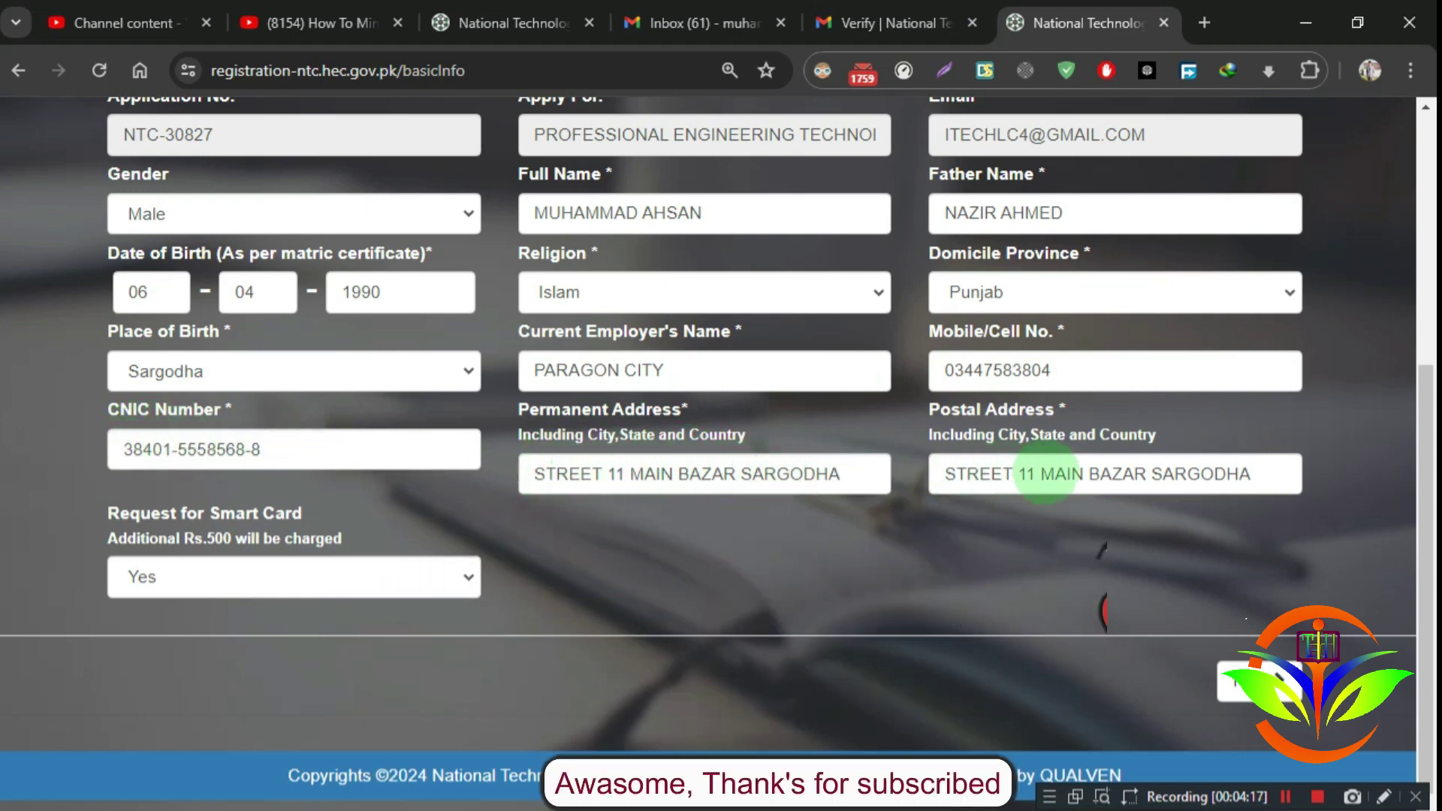
mouse_move(1258, 474)
mouse_down()
mouse_move(929, 459)
mouse_move(1238, 473)
mouse_up()
click(856, 507)
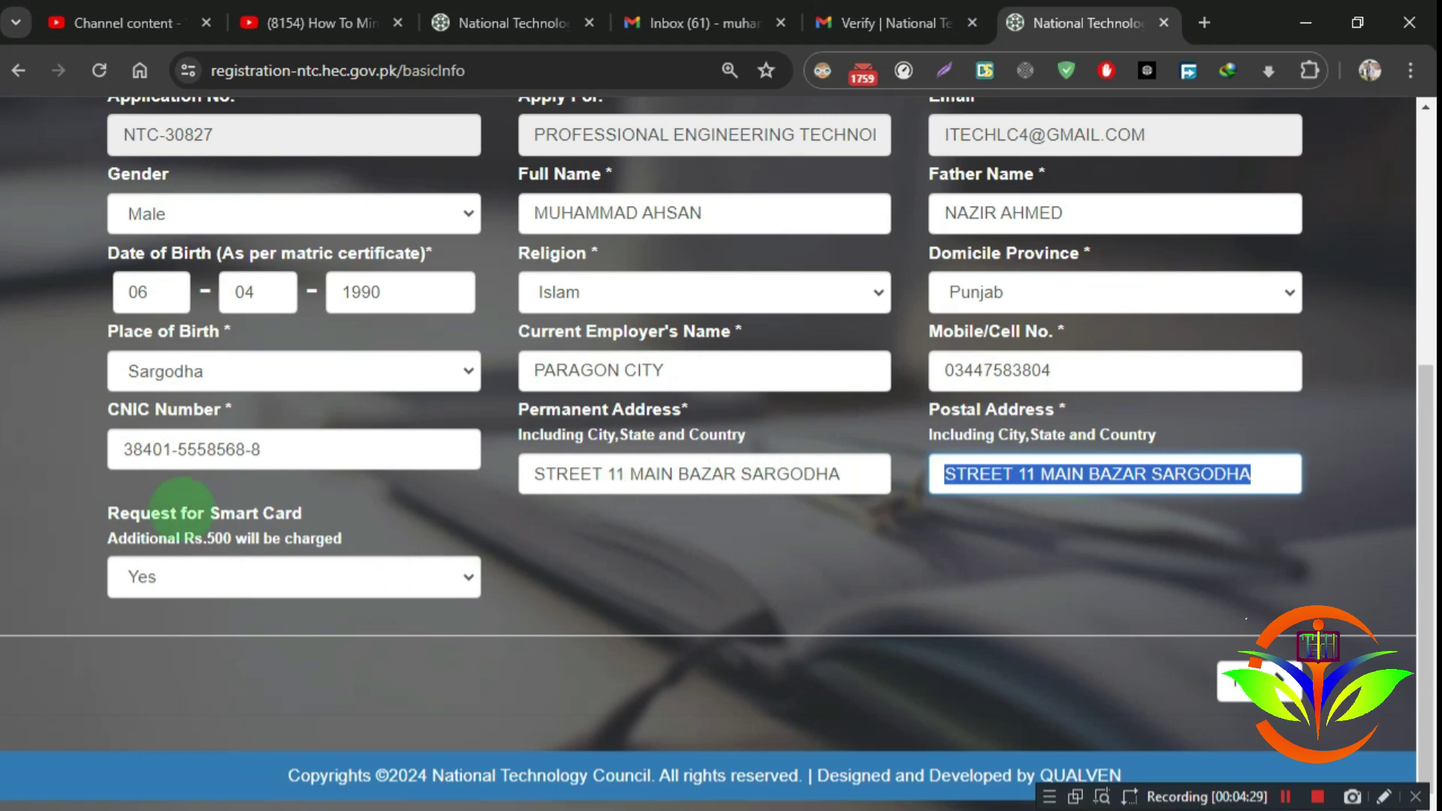
Step: Keep Request for Smart Card at Yes and proceed to the Qualifications step
click(444, 575)
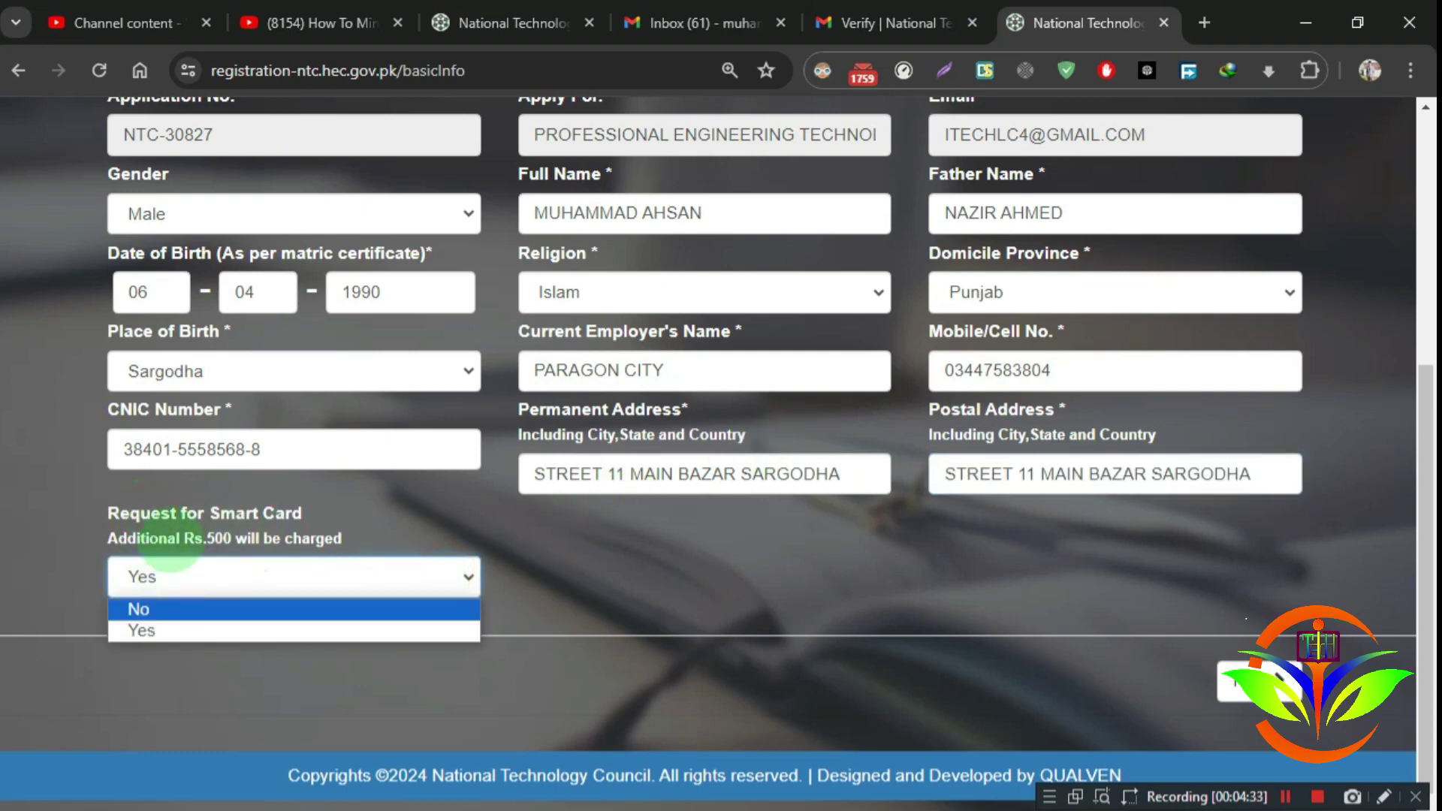
click(589, 587)
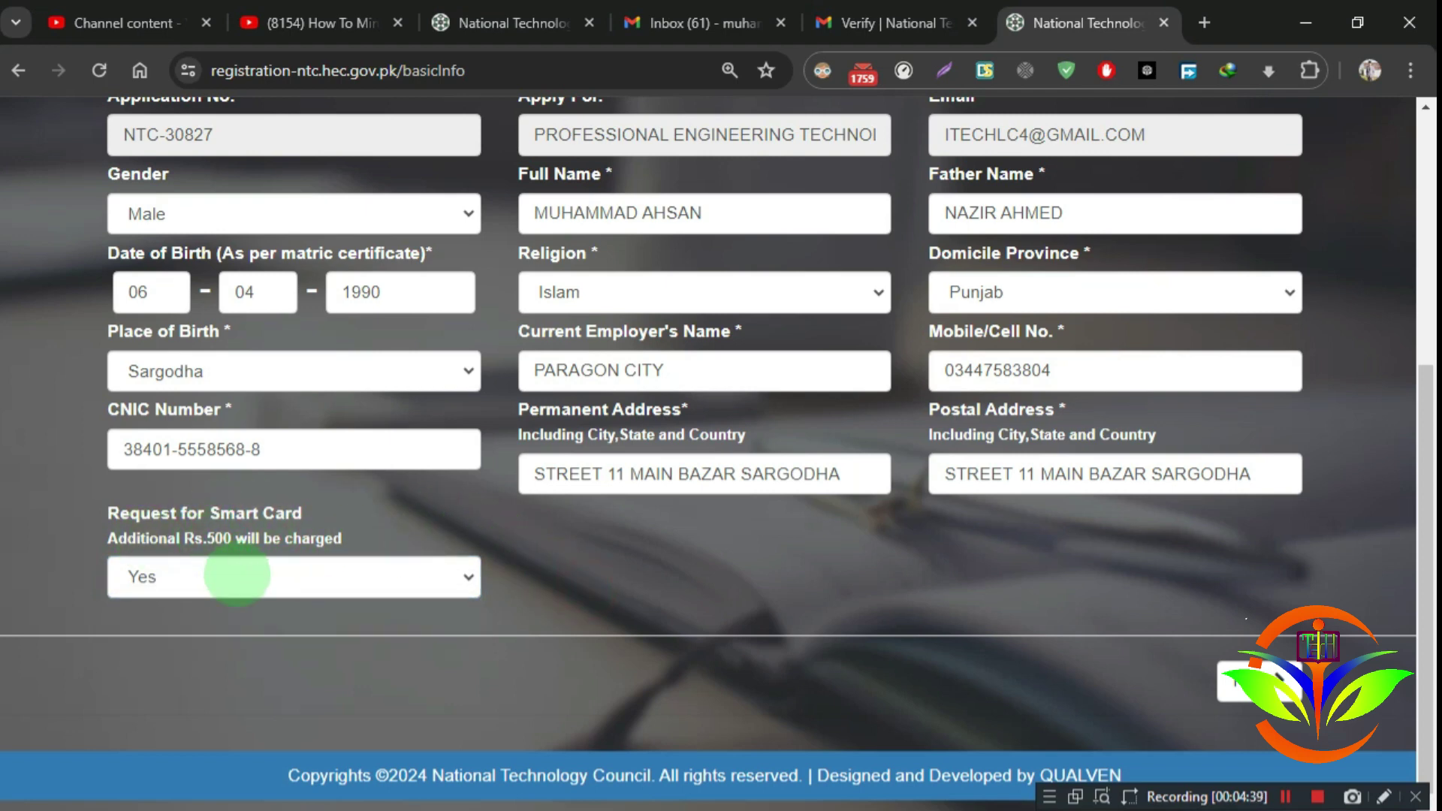
click(229, 577)
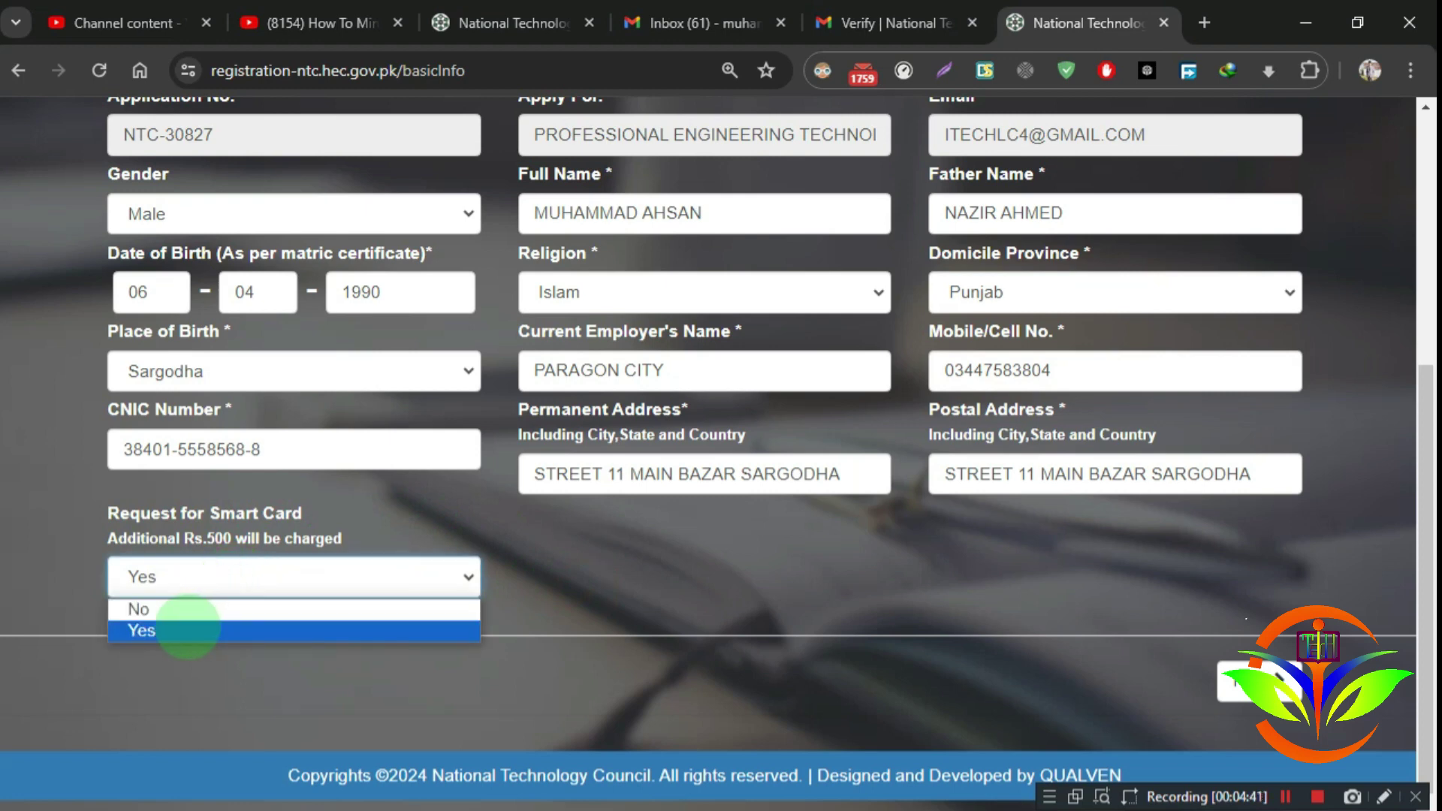
click(188, 630)
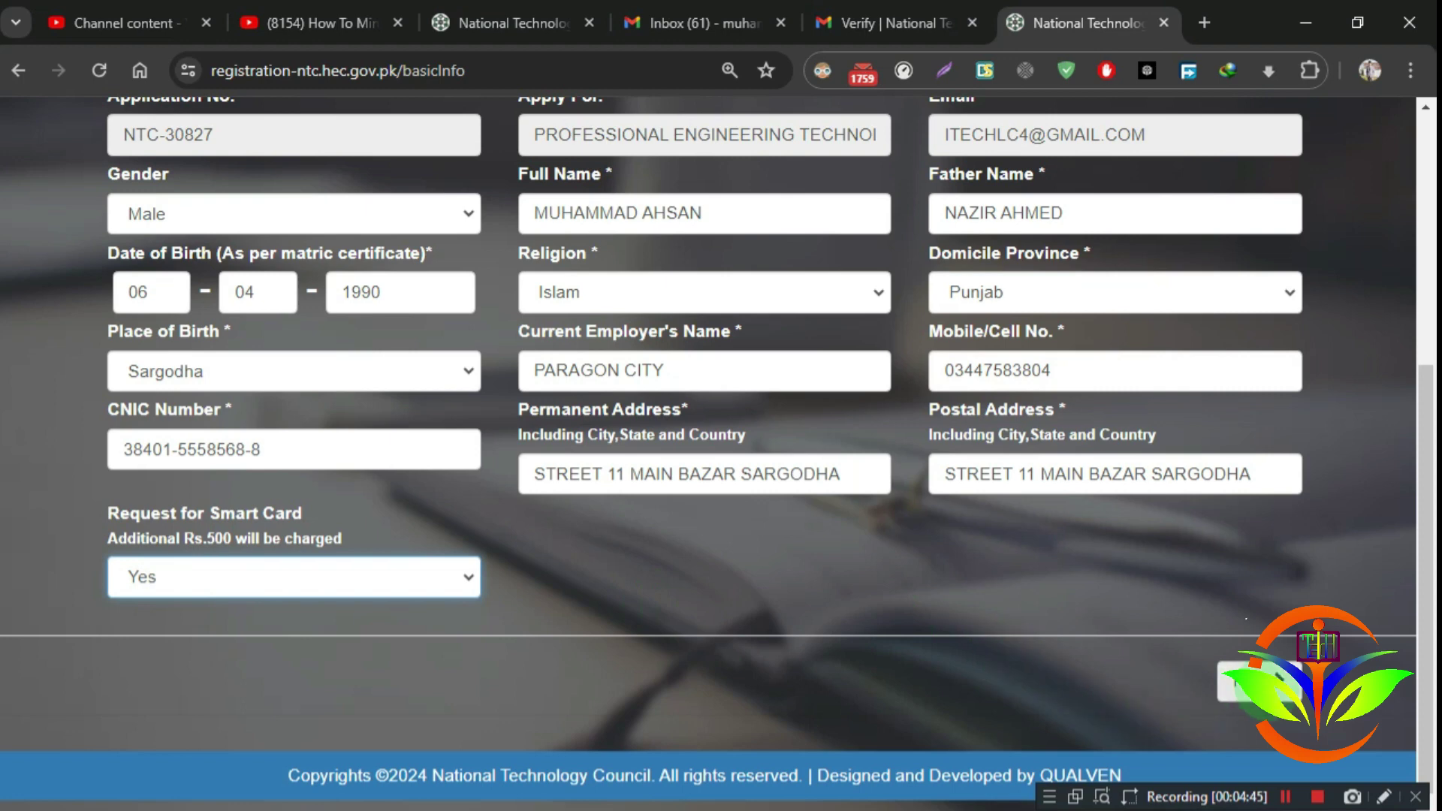
click(1240, 680)
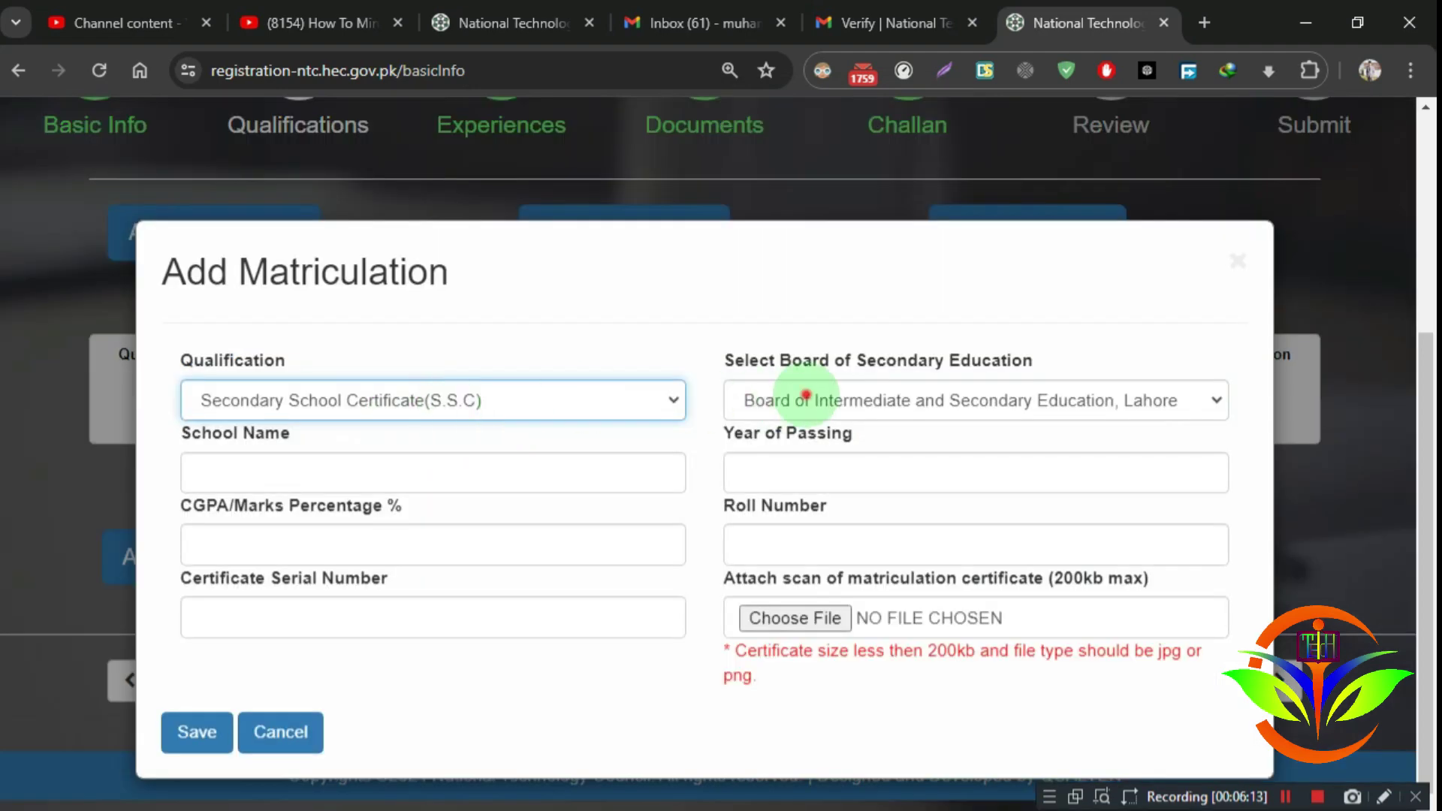
Step: Set the matriculation board to BISE Sahiwal and review the school name and roll number entries
click(805, 396)
click(874, 605)
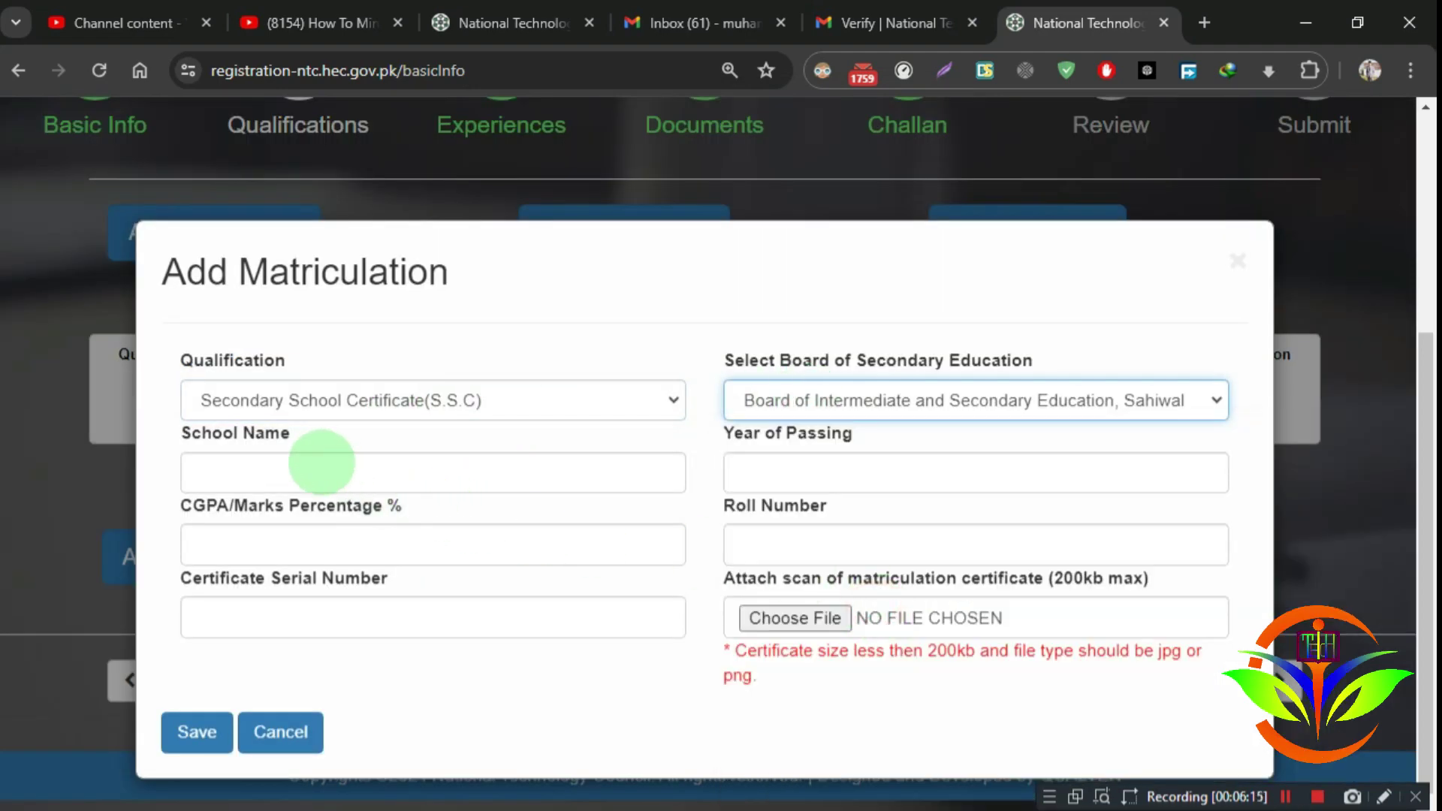
click(321, 461)
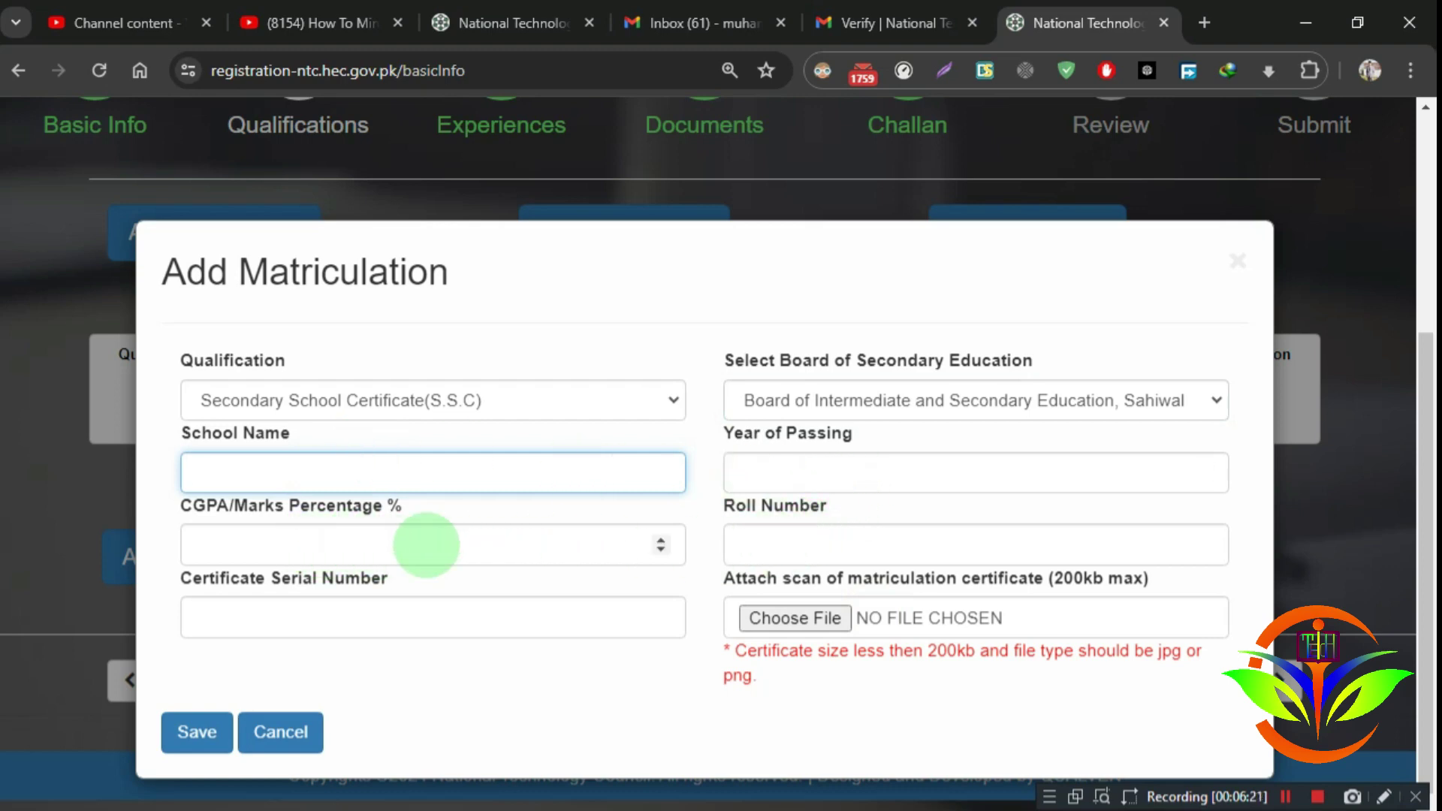
click(757, 541)
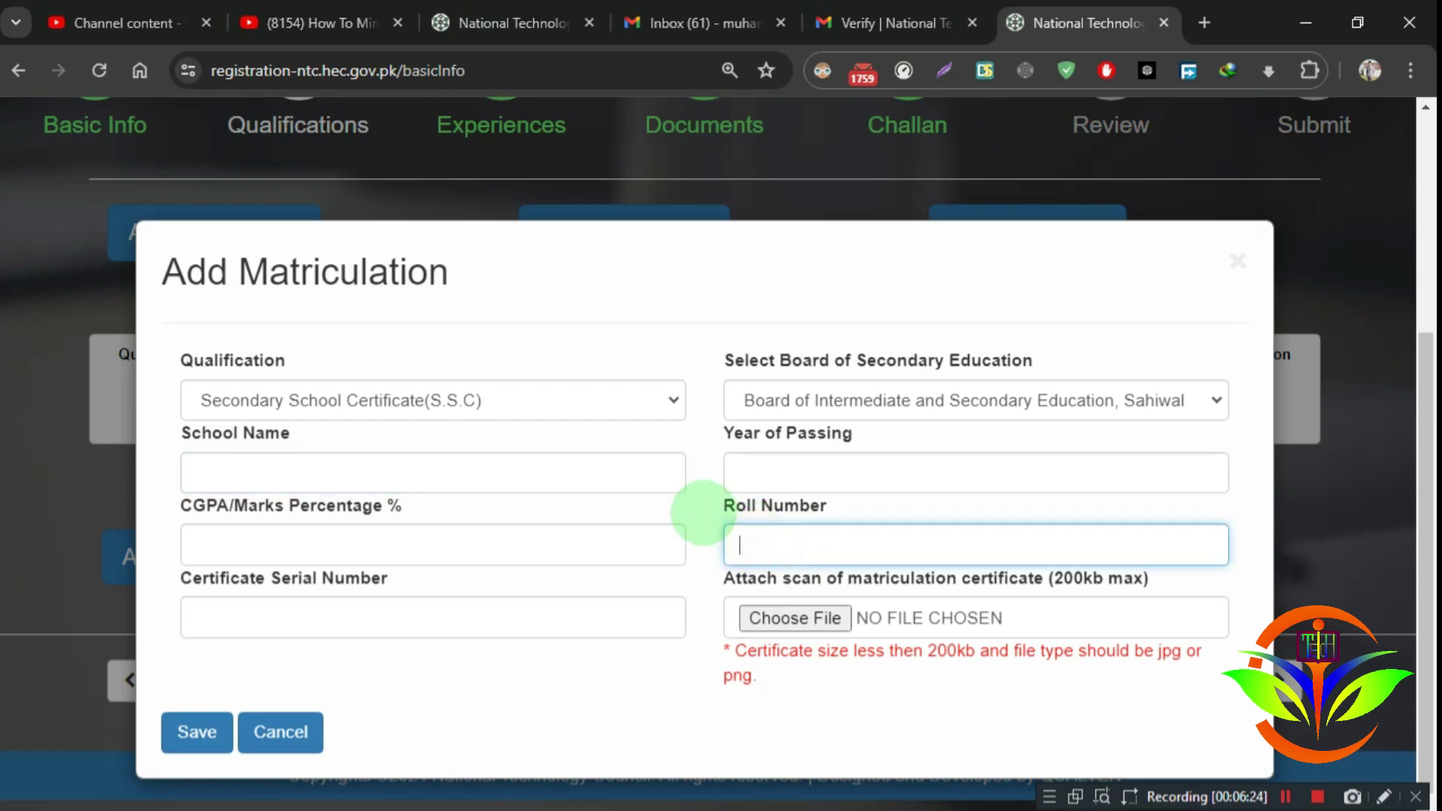
drag(724, 506, 826, 506)
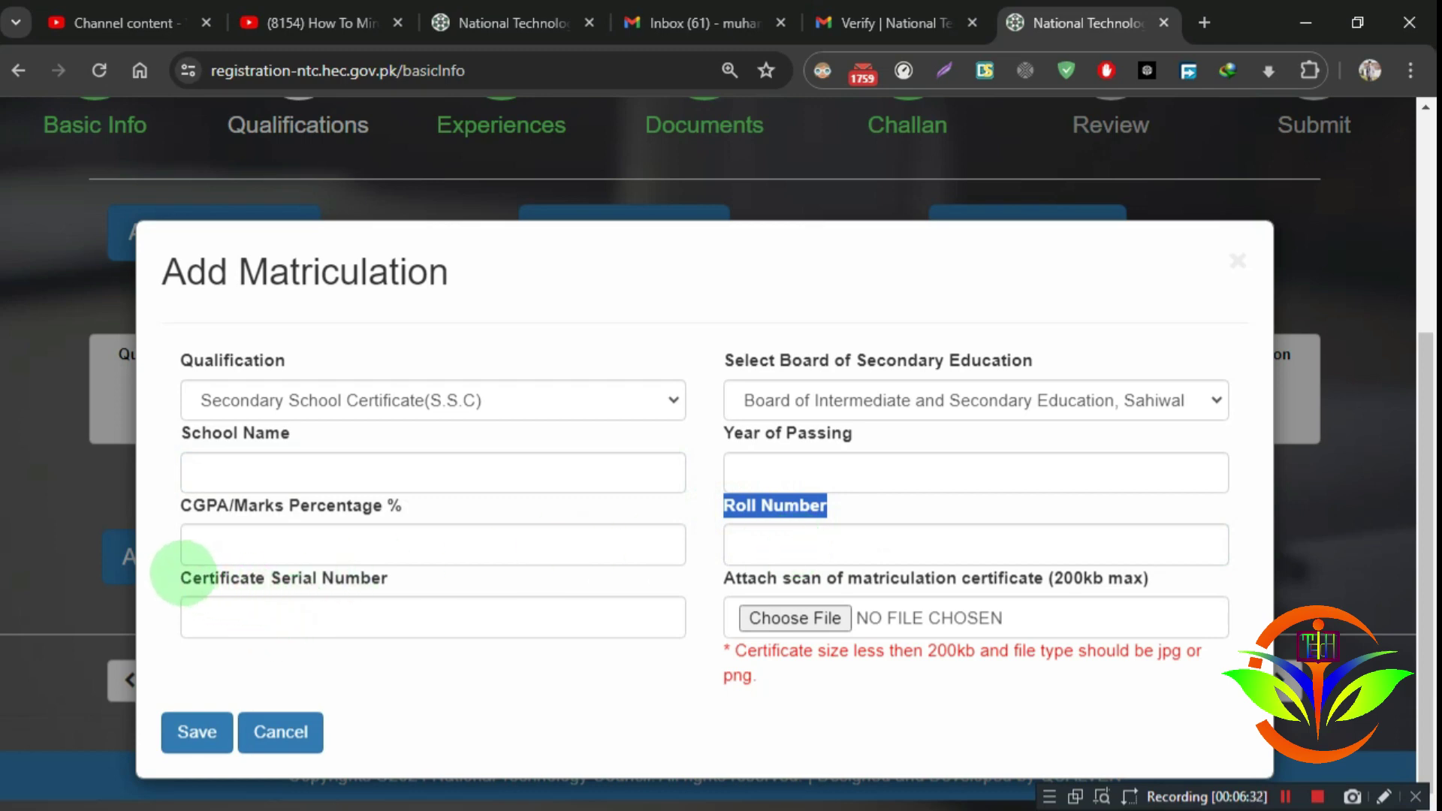
Step: Review the certificate serial number entry and close the certificate file picker without attaching anything
mouse_move(183, 576)
mouse_down()
mouse_move(389, 573)
mouse_move(184, 573)
mouse_up()
click(322, 579)
click(179, 571)
click(405, 576)
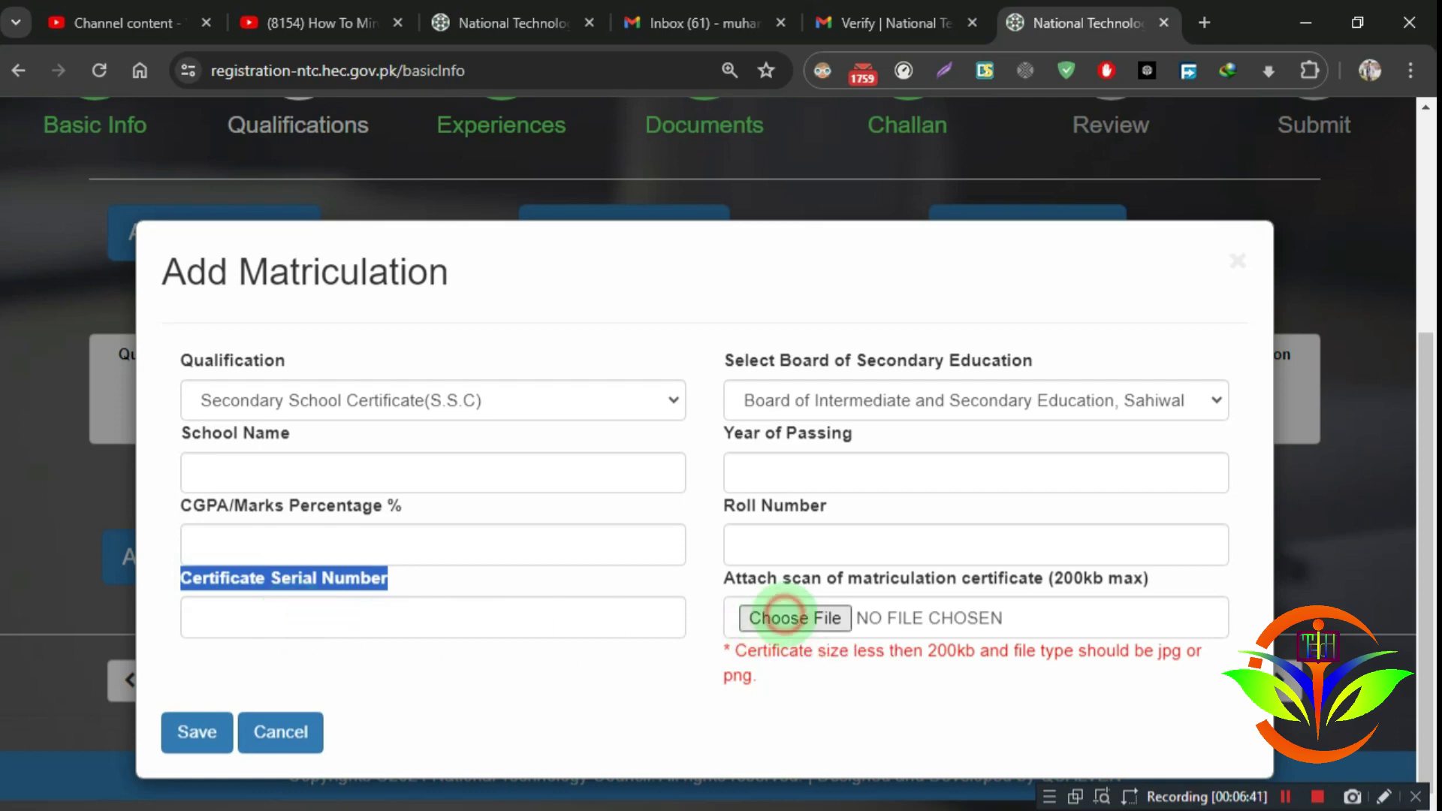
click(785, 616)
click(890, 275)
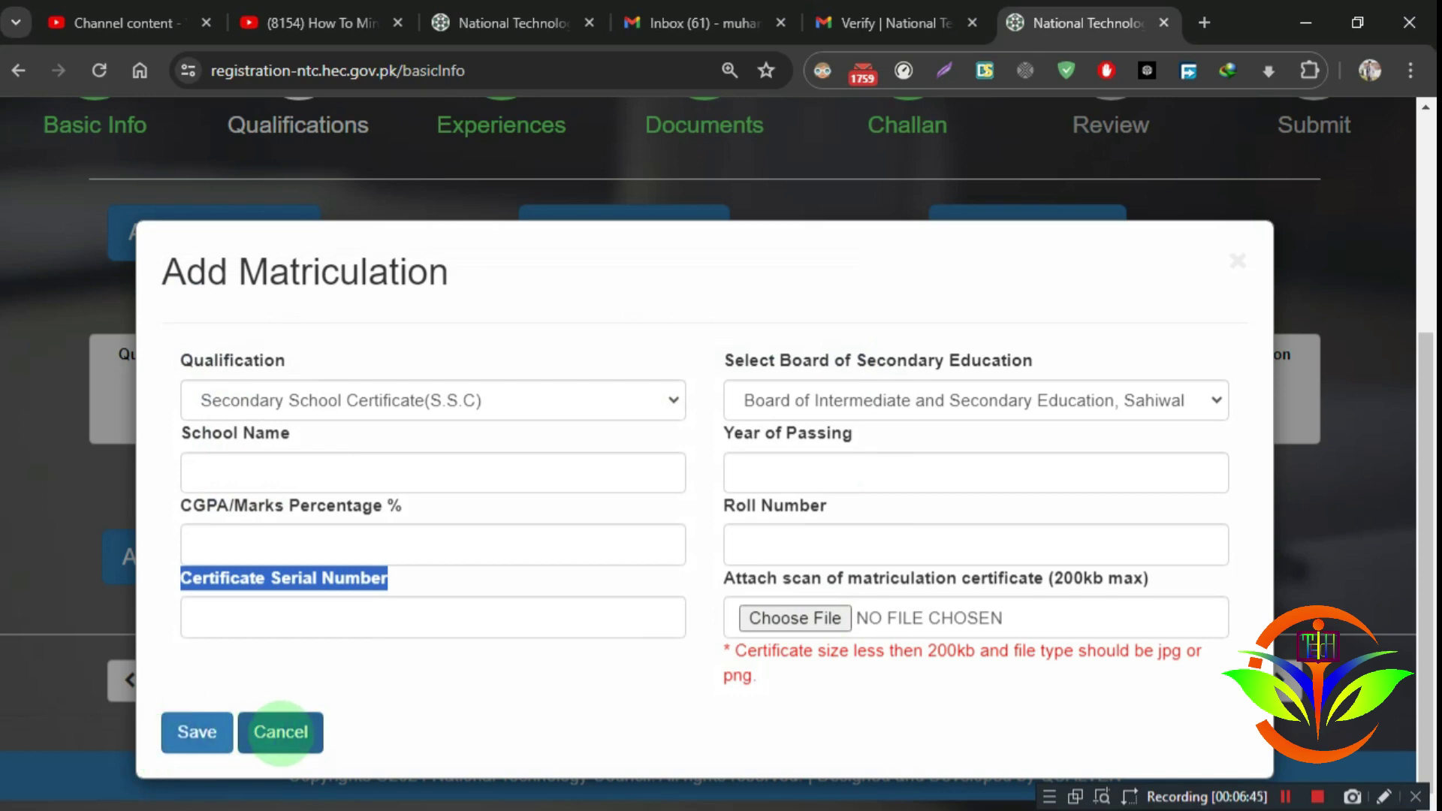
Step: Save the SSC matriculation record and start an intermediate entry with DAE selected
click(280, 732)
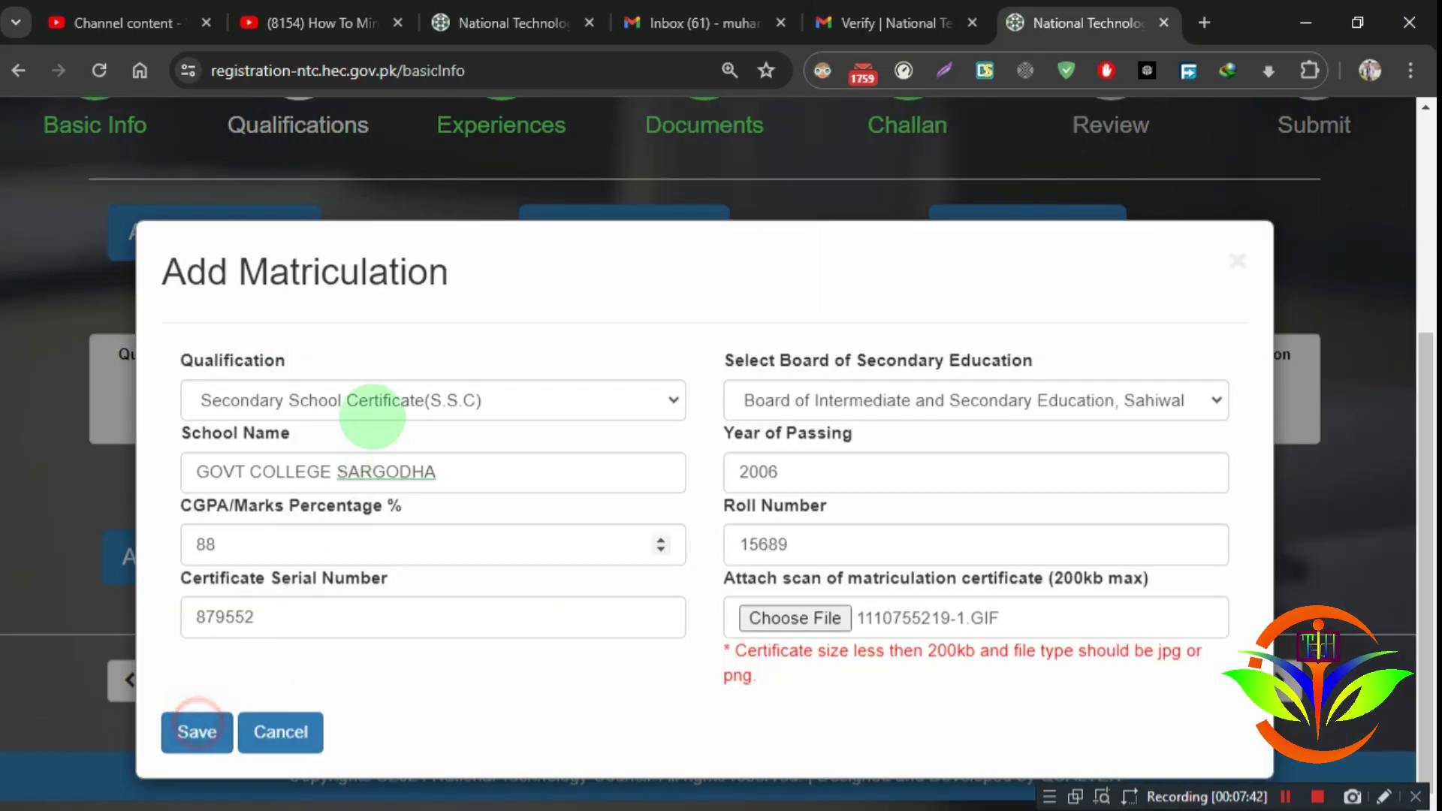
click(195, 729)
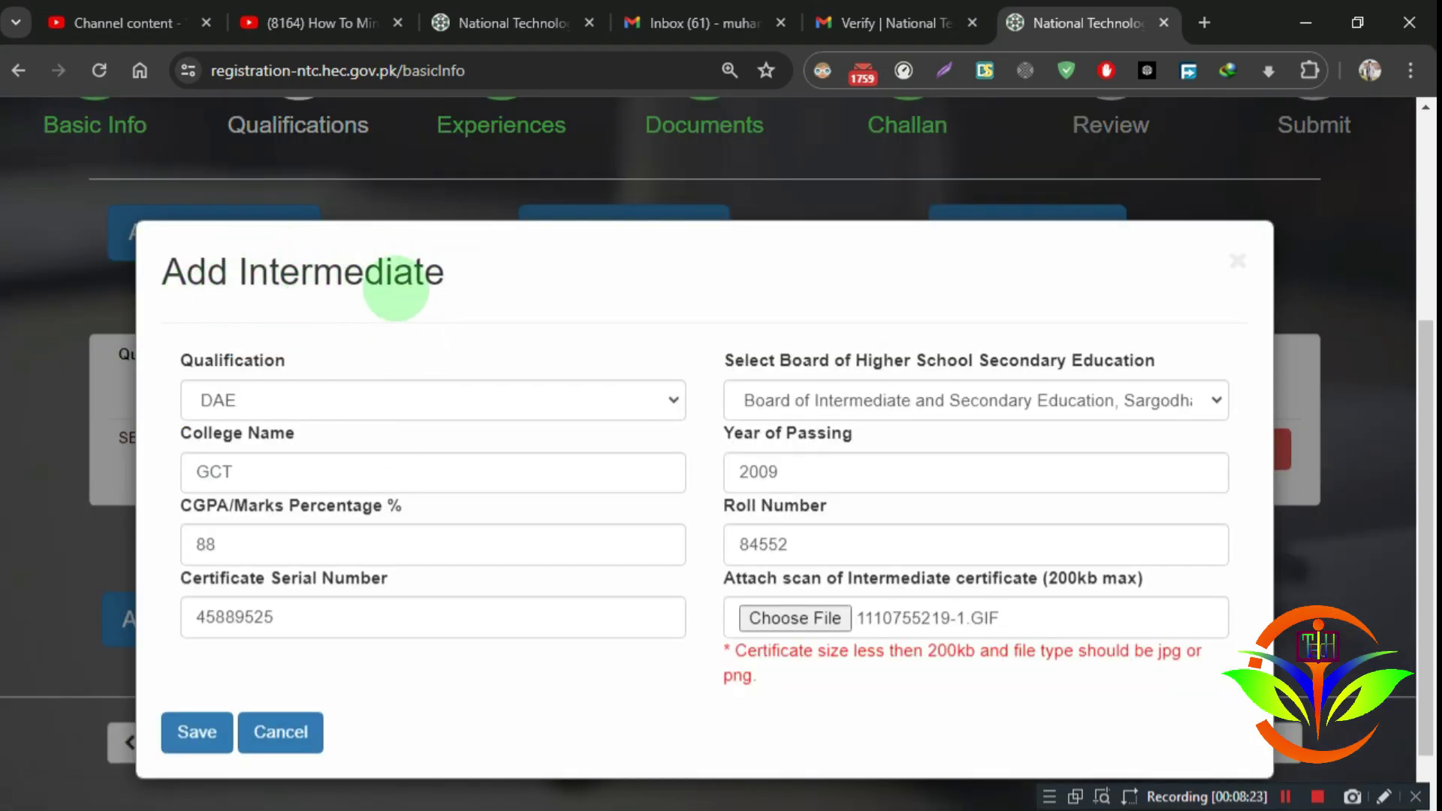
click(565, 391)
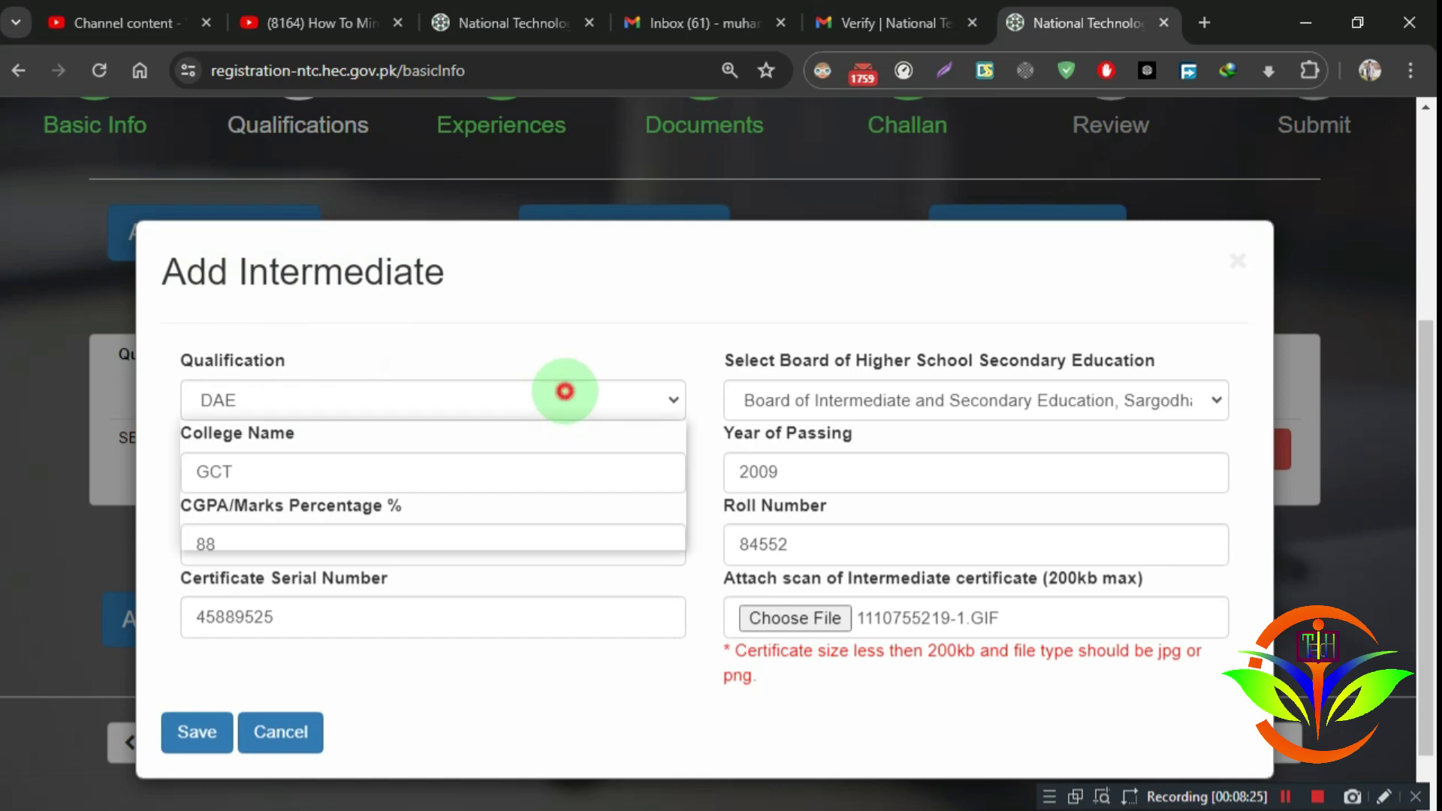
click(565, 389)
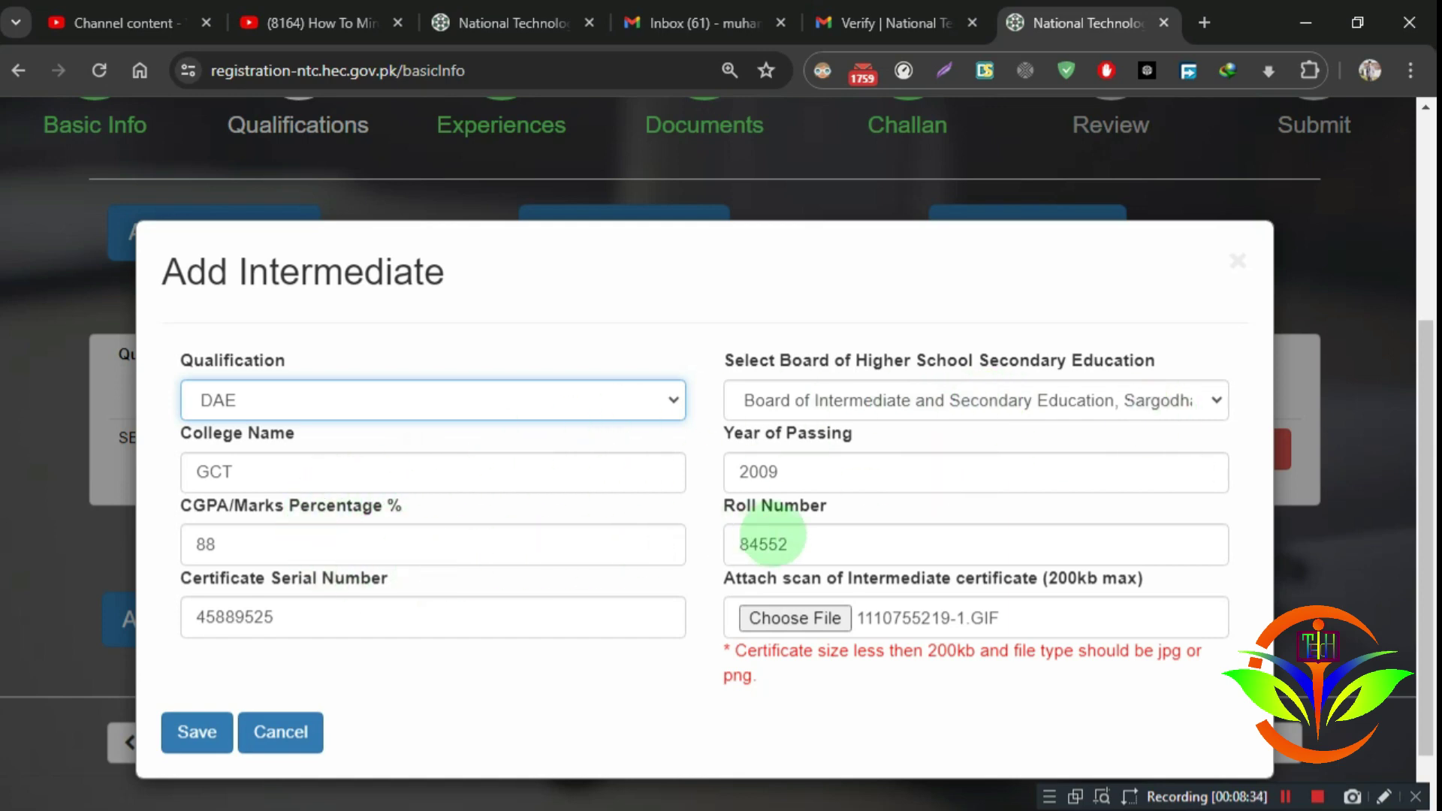
Step: Check the roll and serial numbers and save the DAE record from GCT, 2009, 88%
drag(831, 542, 701, 543)
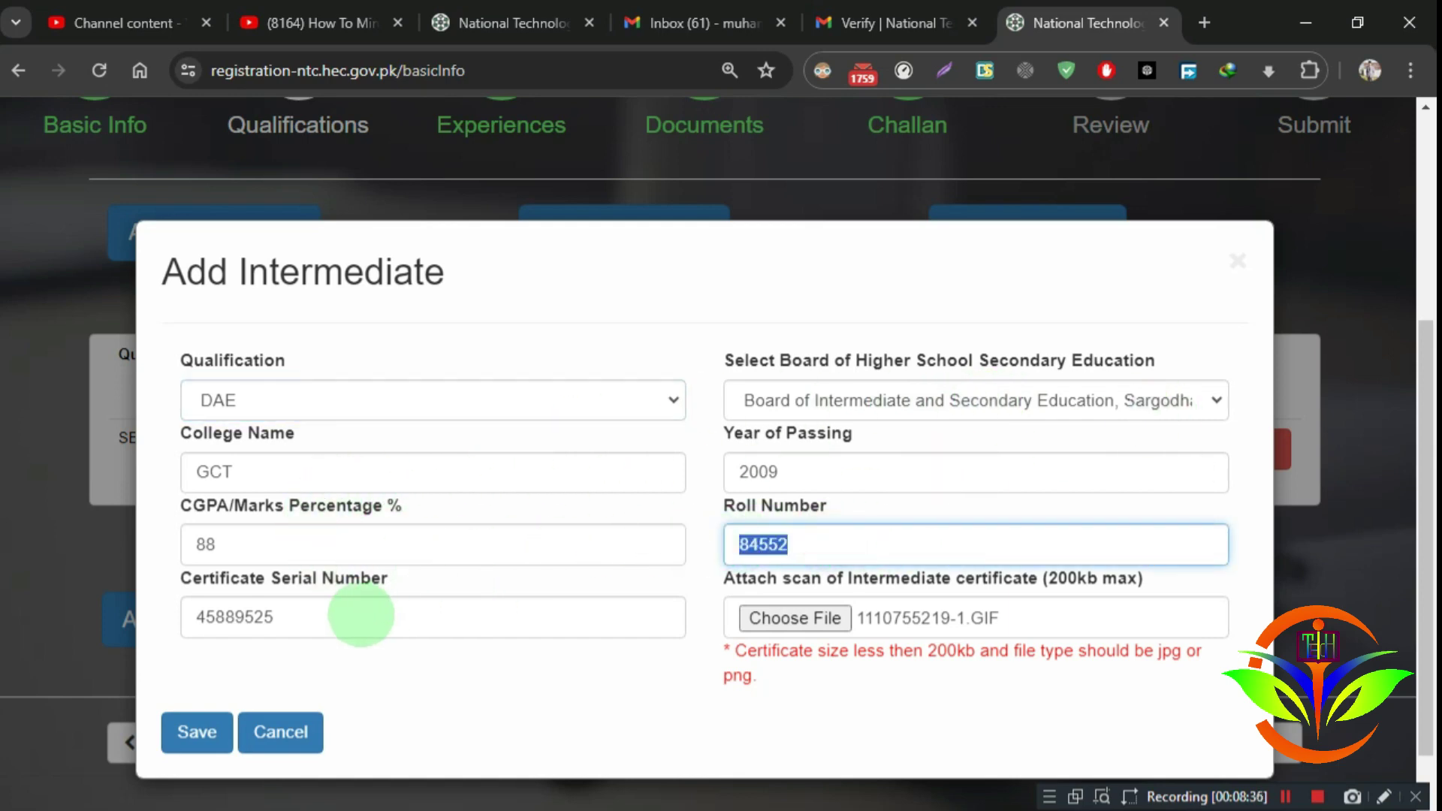
drag(361, 614, 183, 618)
click(310, 616)
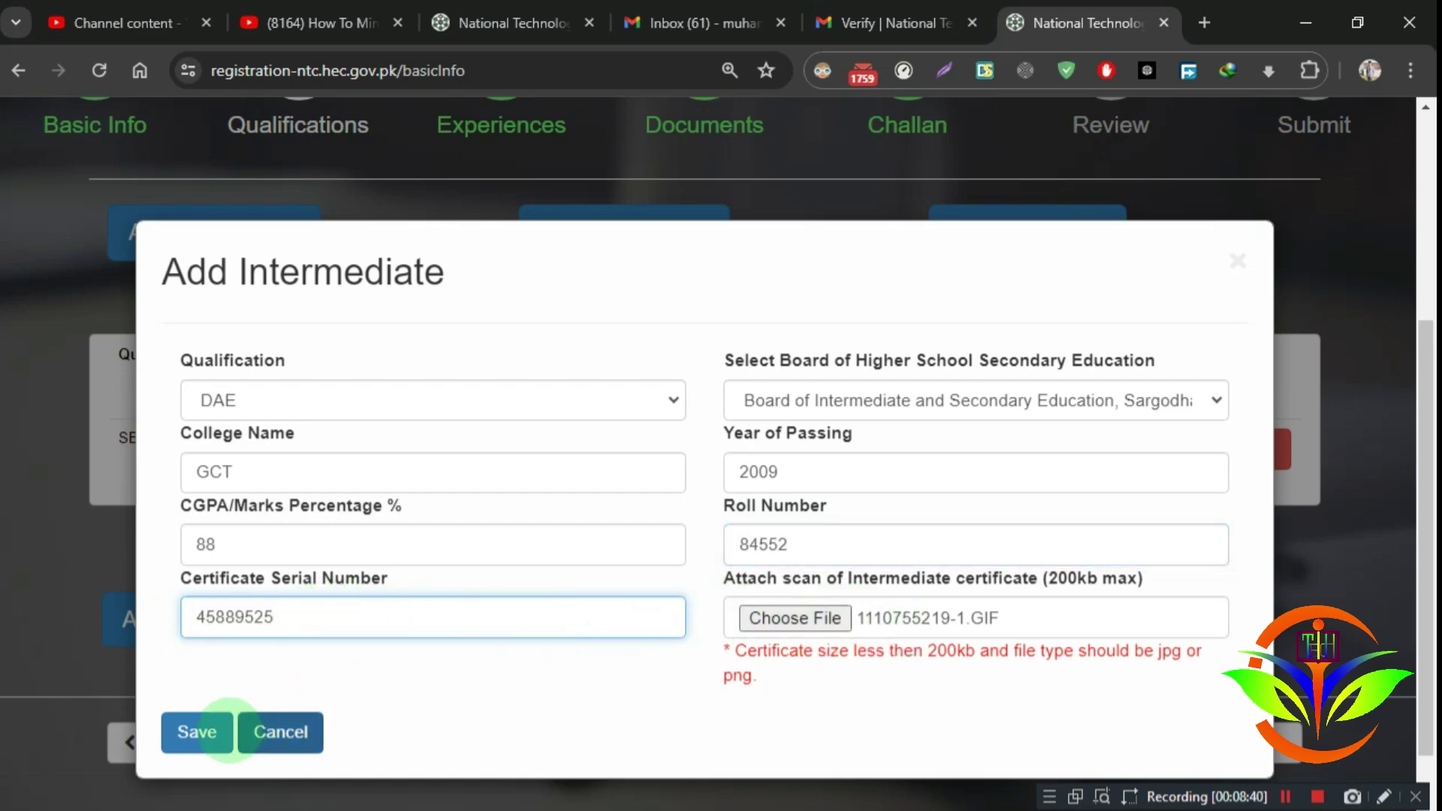
click(196, 731)
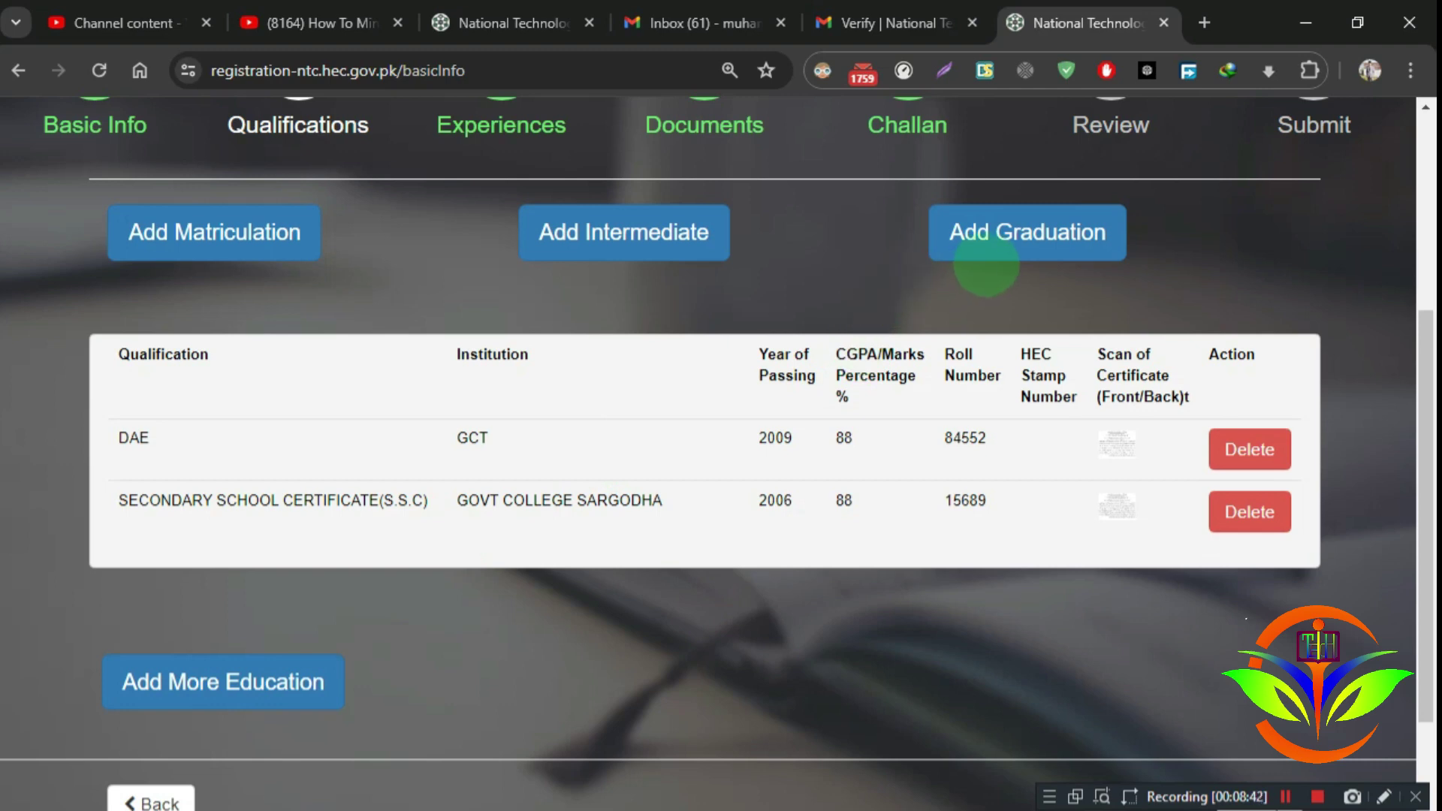
Step: Start a graduation entry for BTECH PASS, PRESTON UNIVERSITY LAHORE, 2011, CGPA 3.1
click(991, 234)
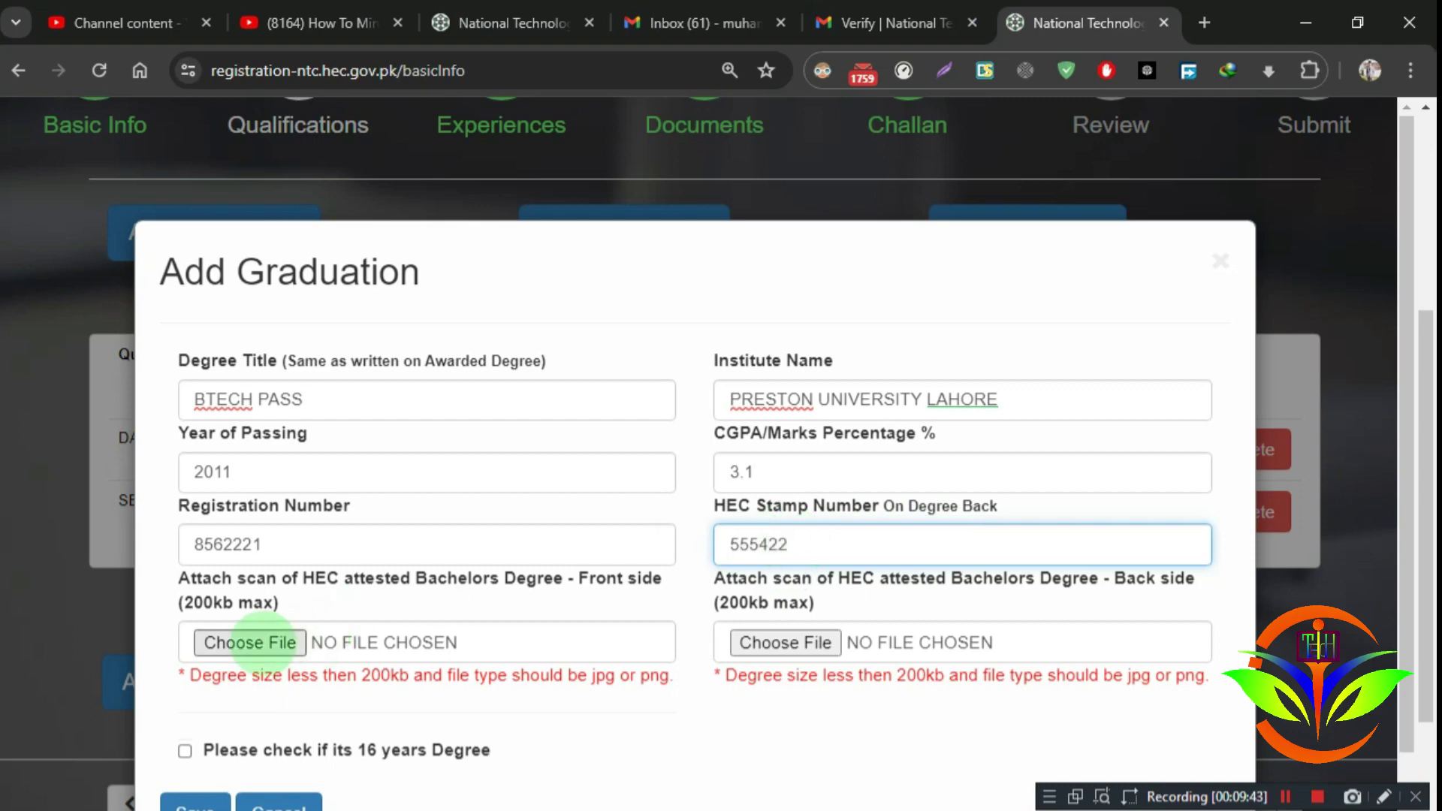
click(250, 643)
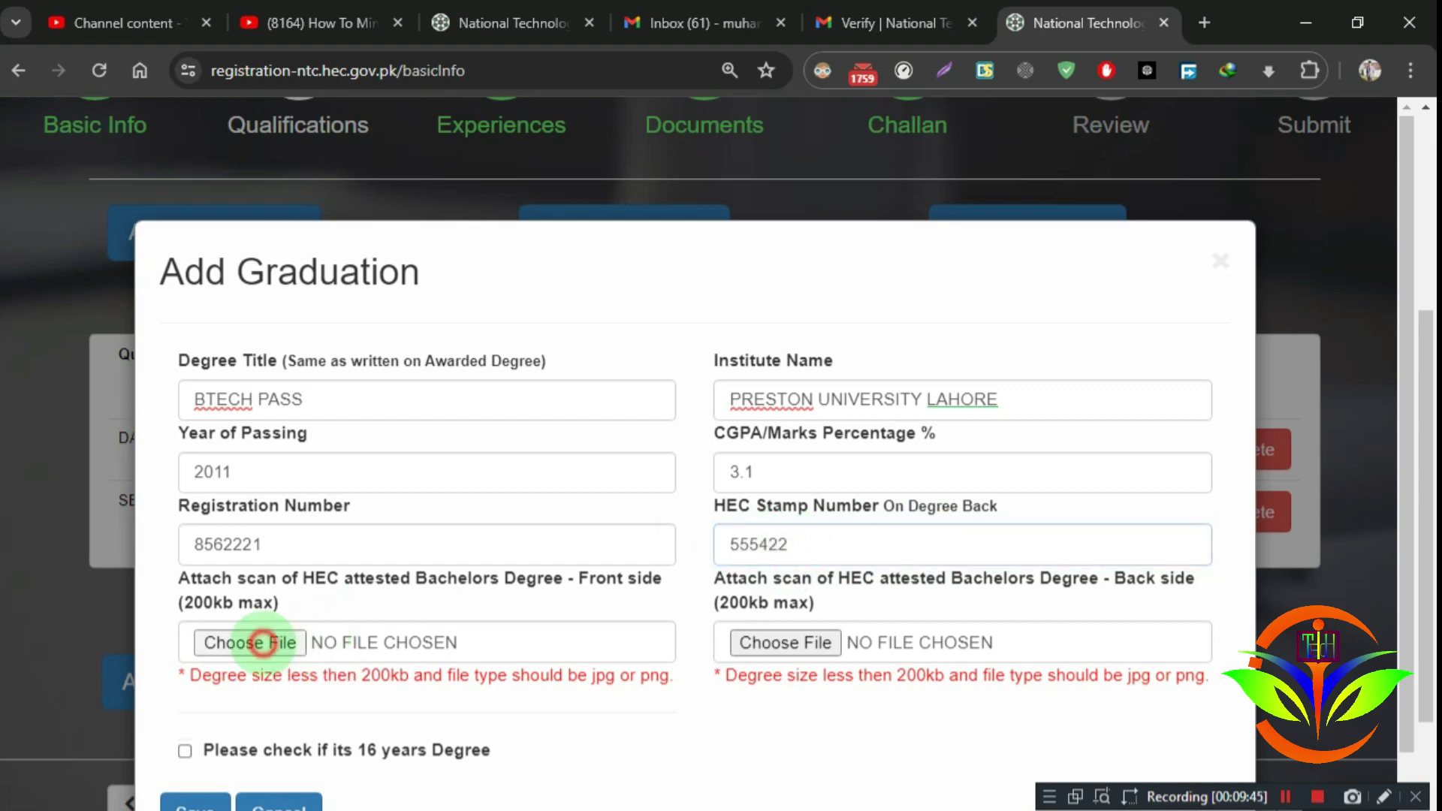
scroll(675, 575, down, 8)
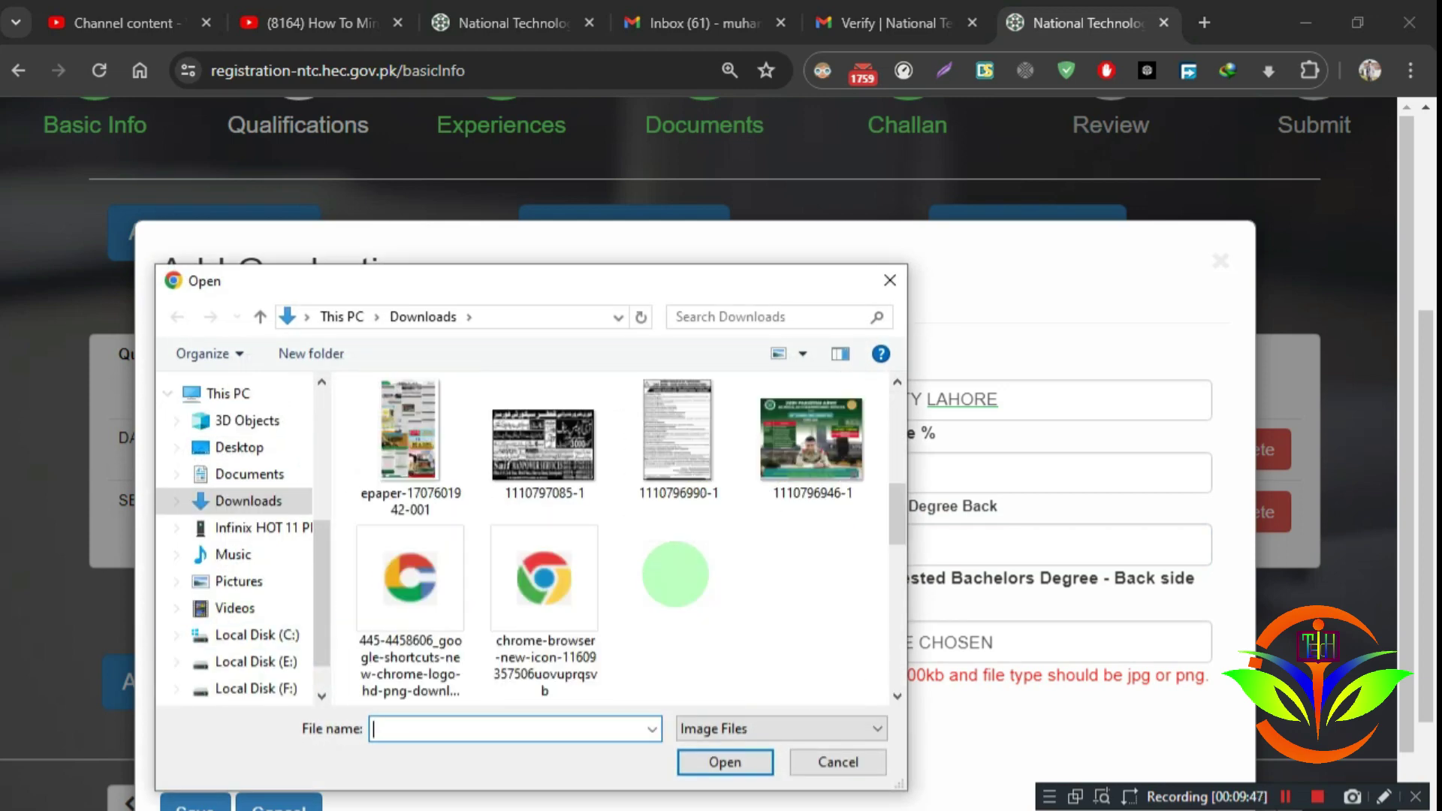
scroll(682, 578, up, 2)
scroll(682, 578, up, 3)
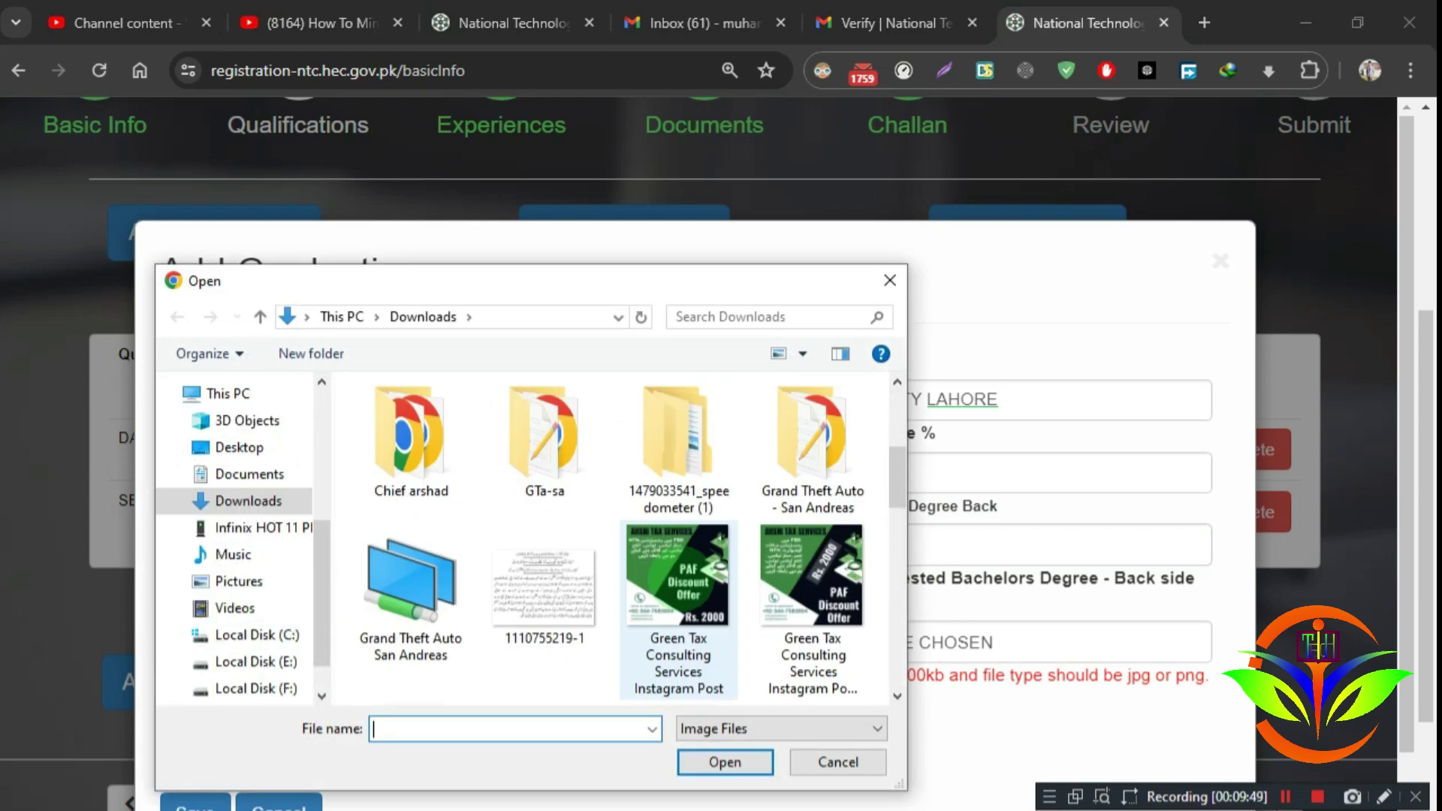
double_click(525, 604)
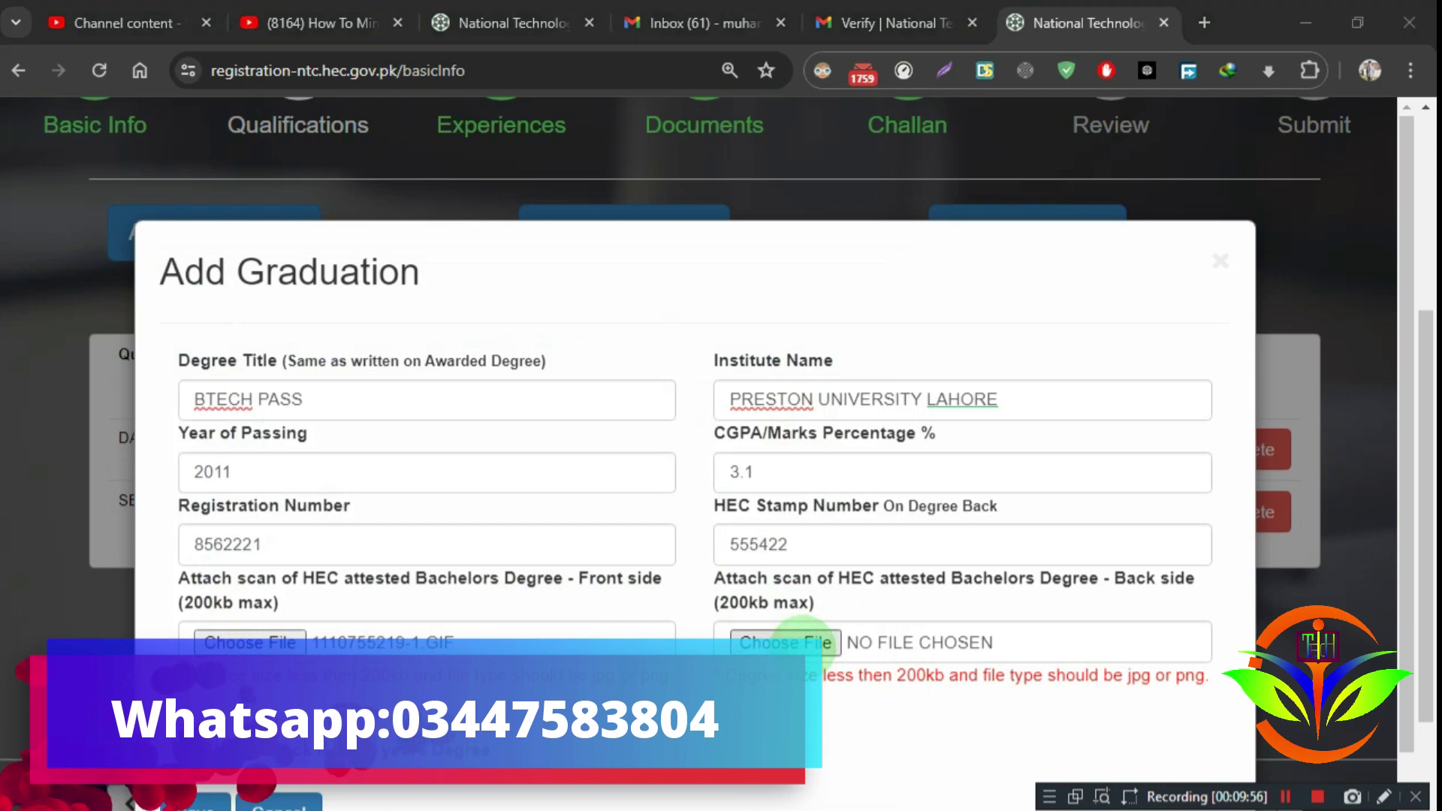
click(801, 643)
scroll(616, 526, down, 6)
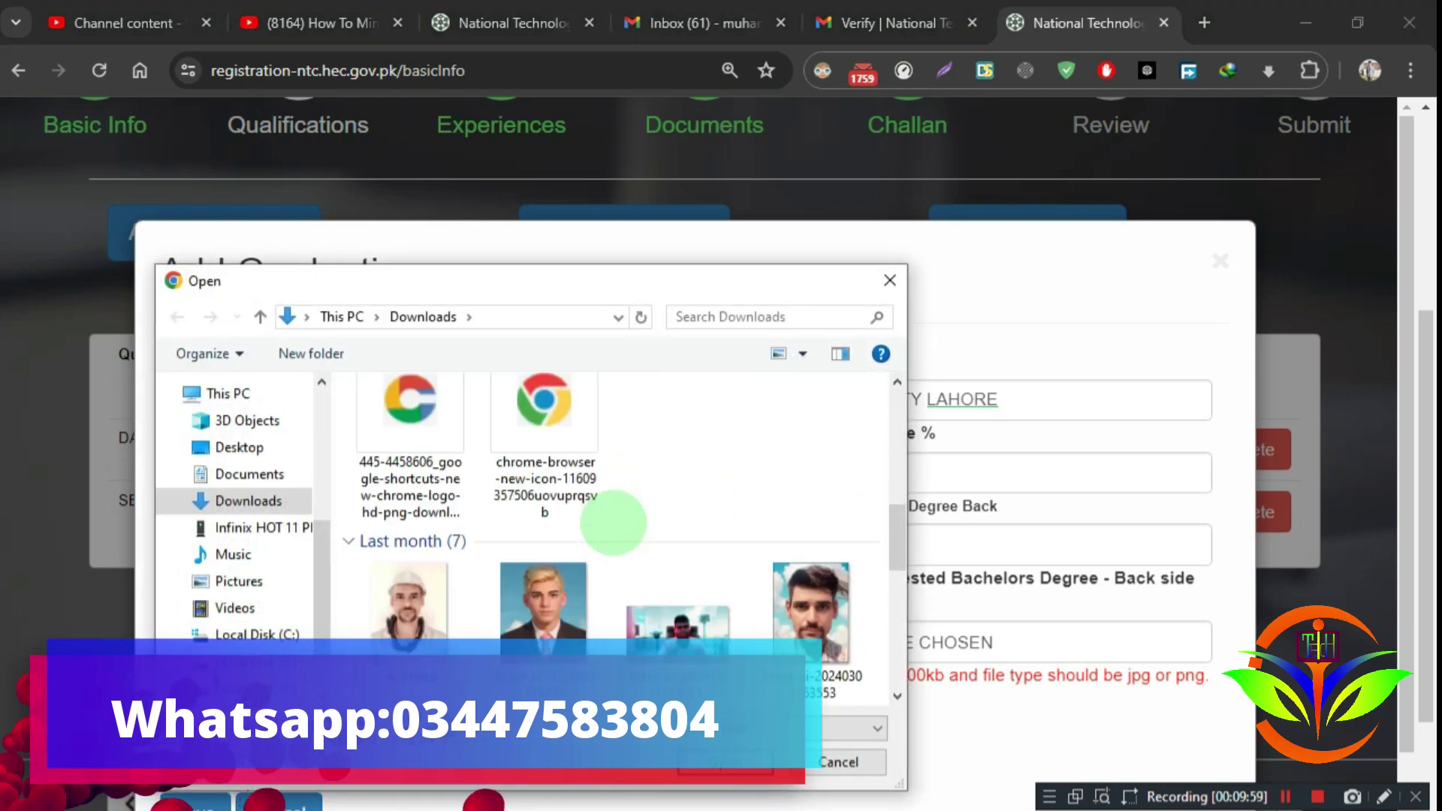
scroll(616, 525, down, 5)
double_click(563, 618)
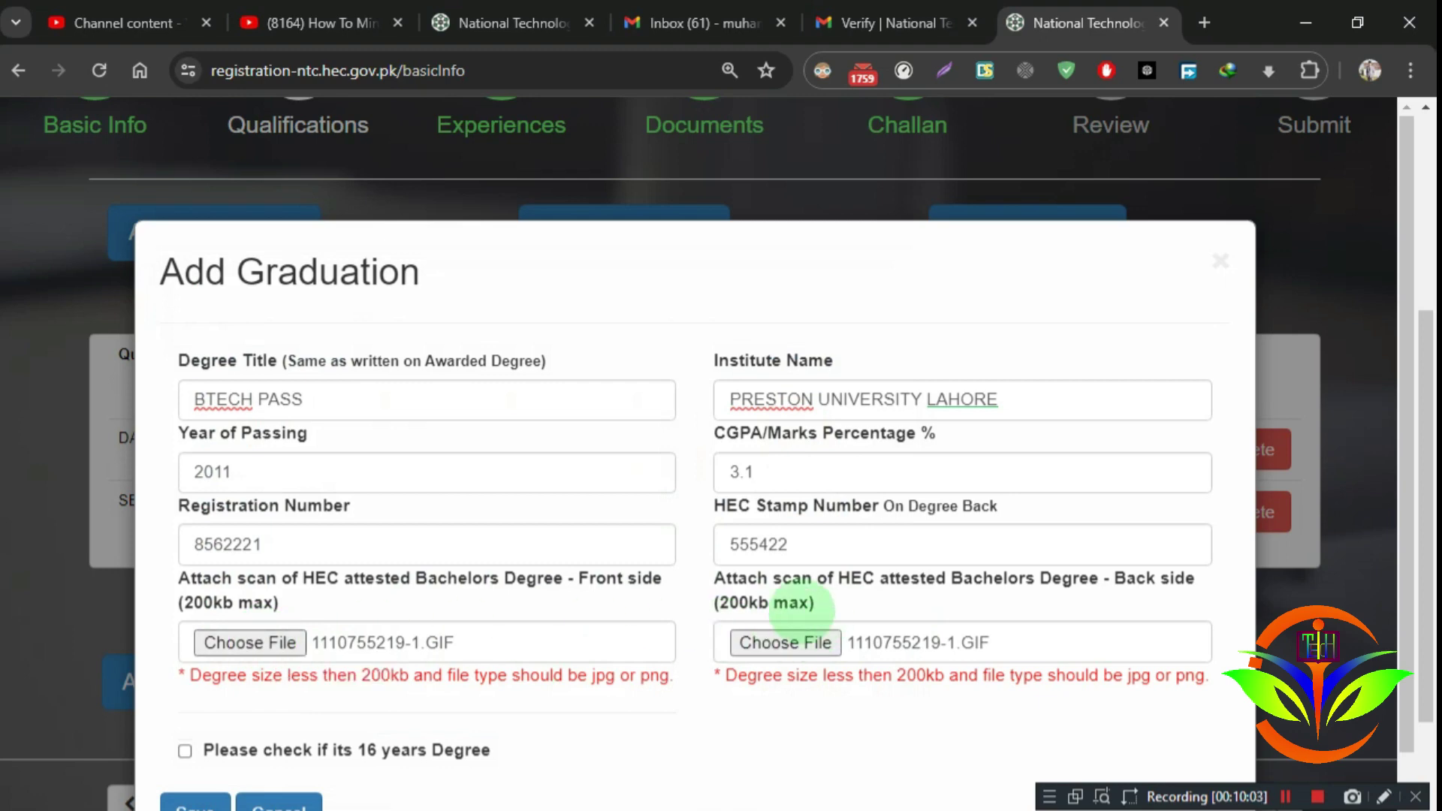
scroll(619, 637, down, 1)
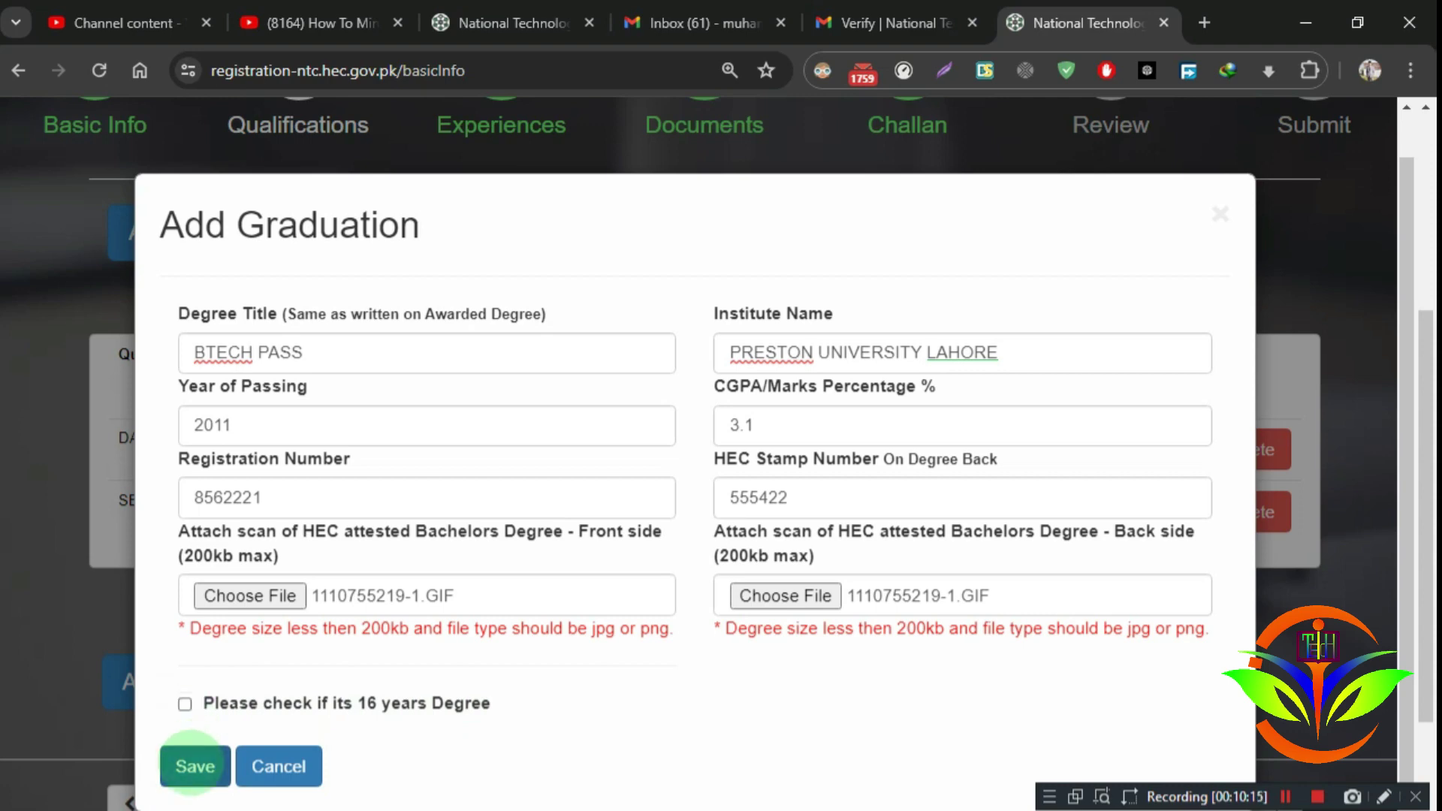
click(190, 765)
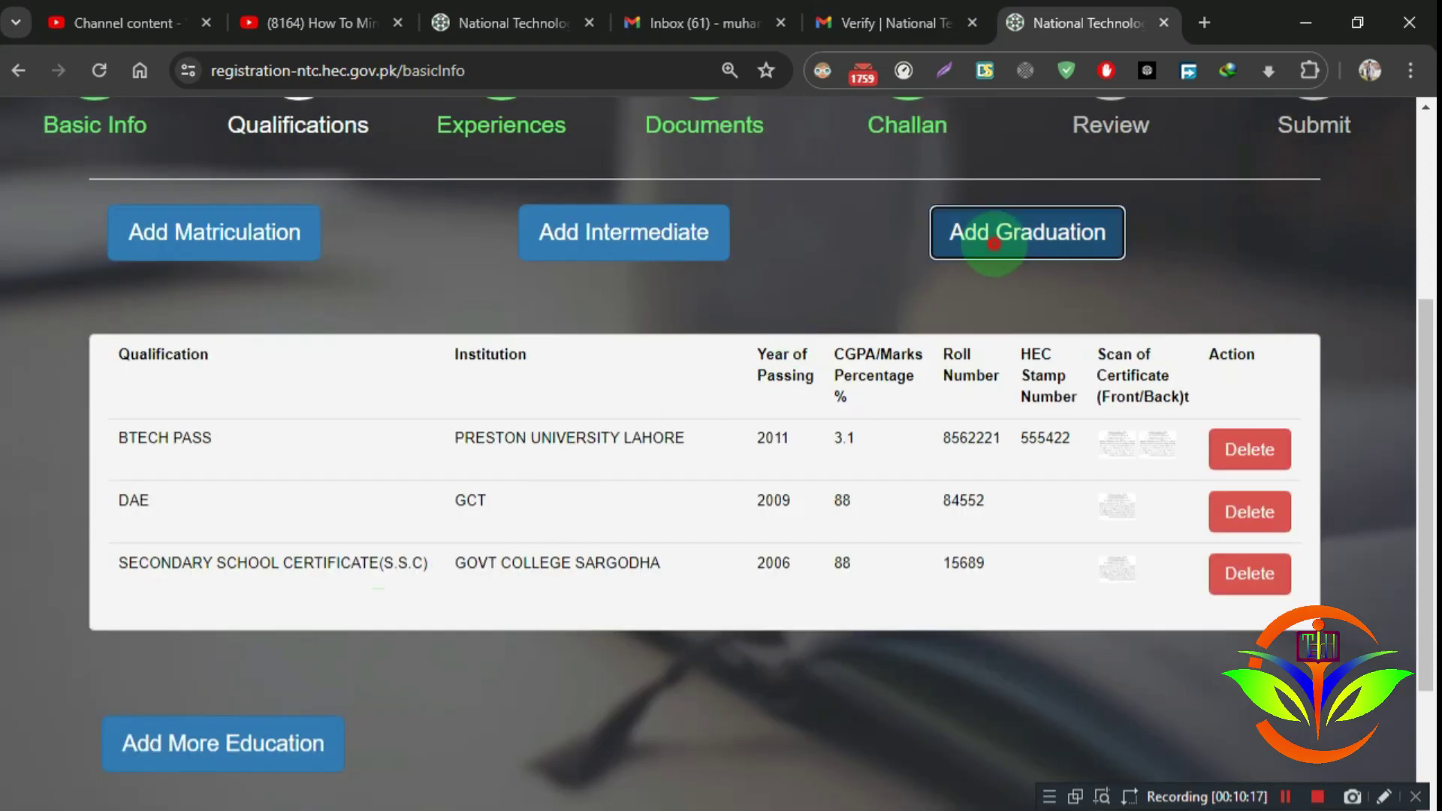
Step: Reopen a graduation form and fill in BTECH HON, PRESTON UNIVERSITY, 2014, CGPA 3.1 details
click(993, 243)
click(466, 359)
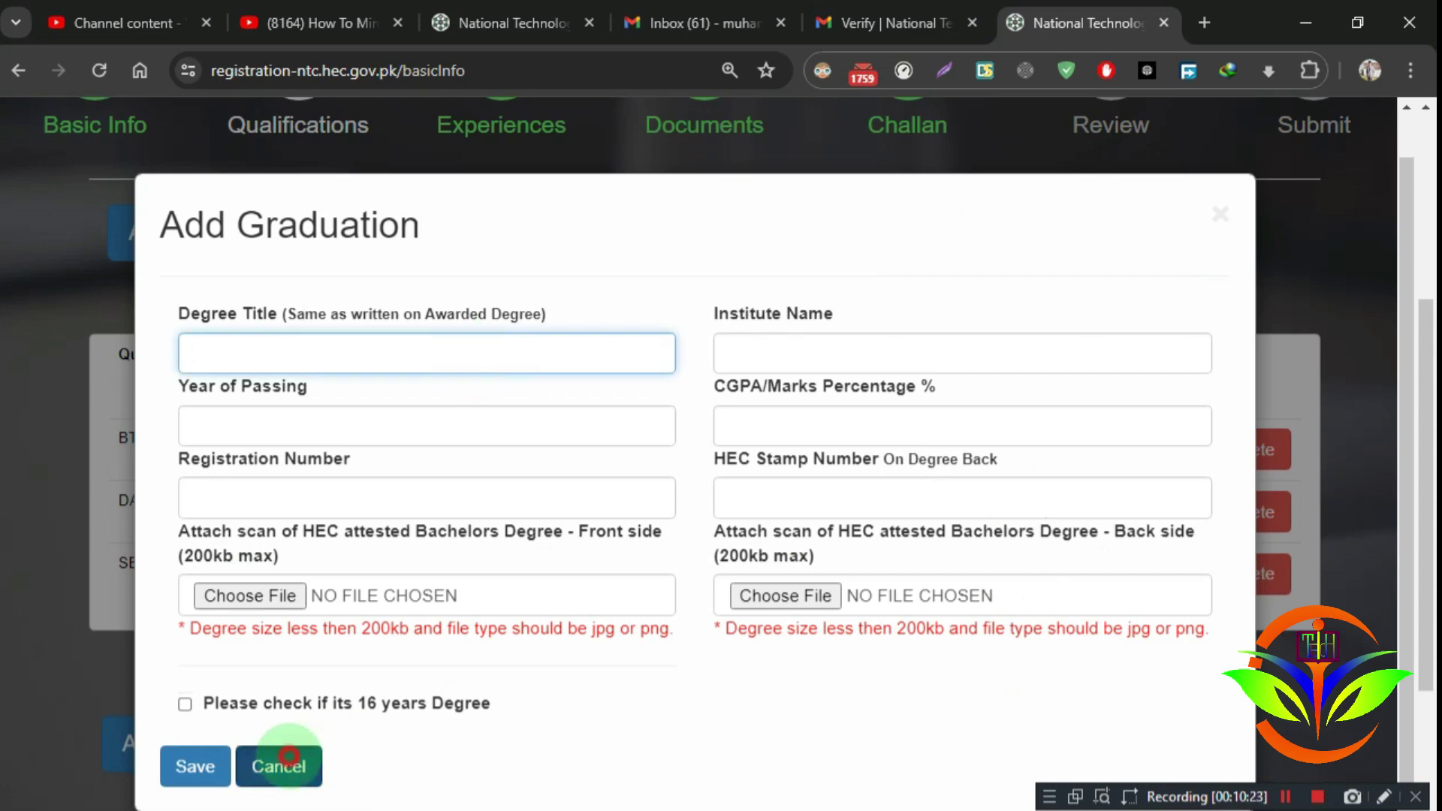
click(278, 766)
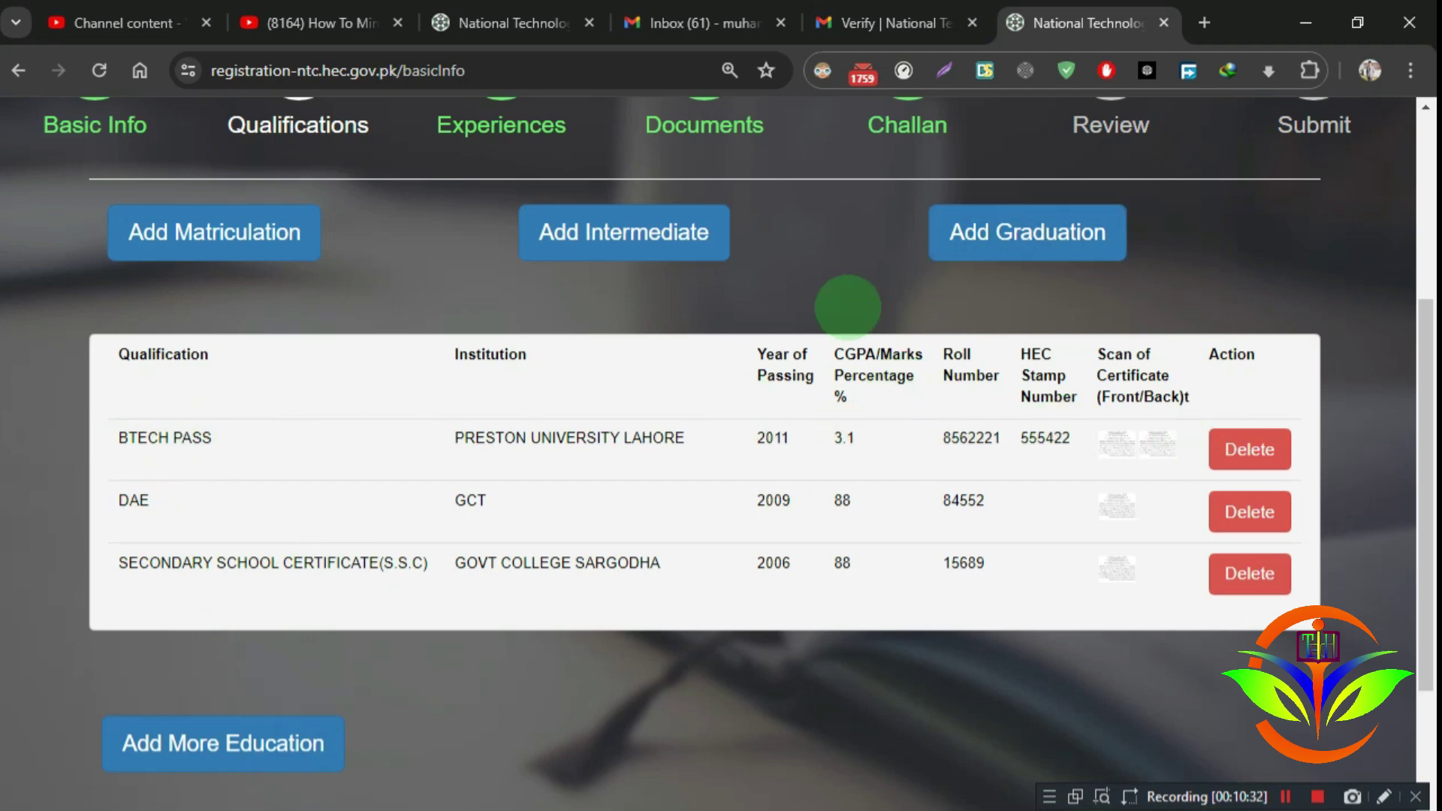
click(1065, 232)
click(289, 359)
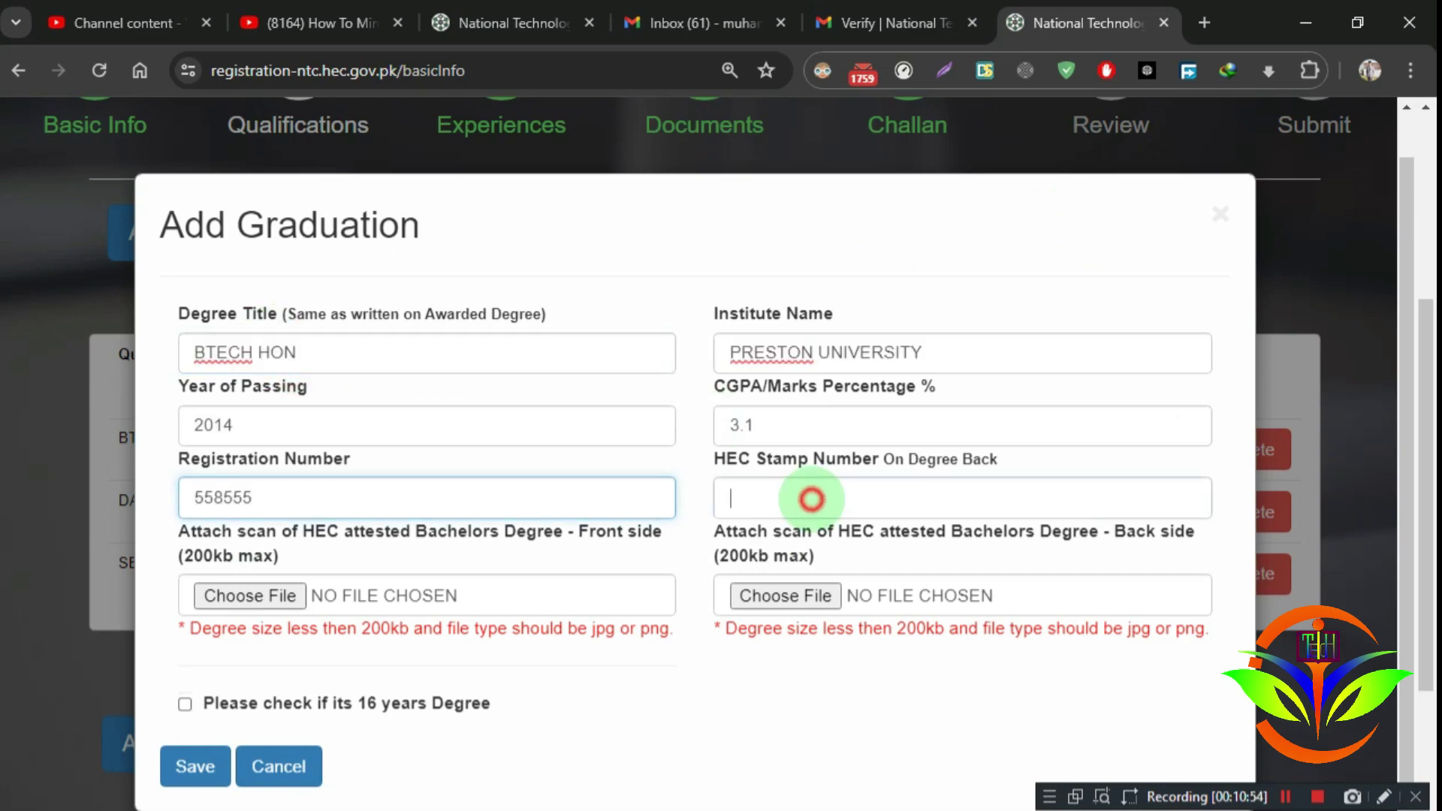
click(811, 498)
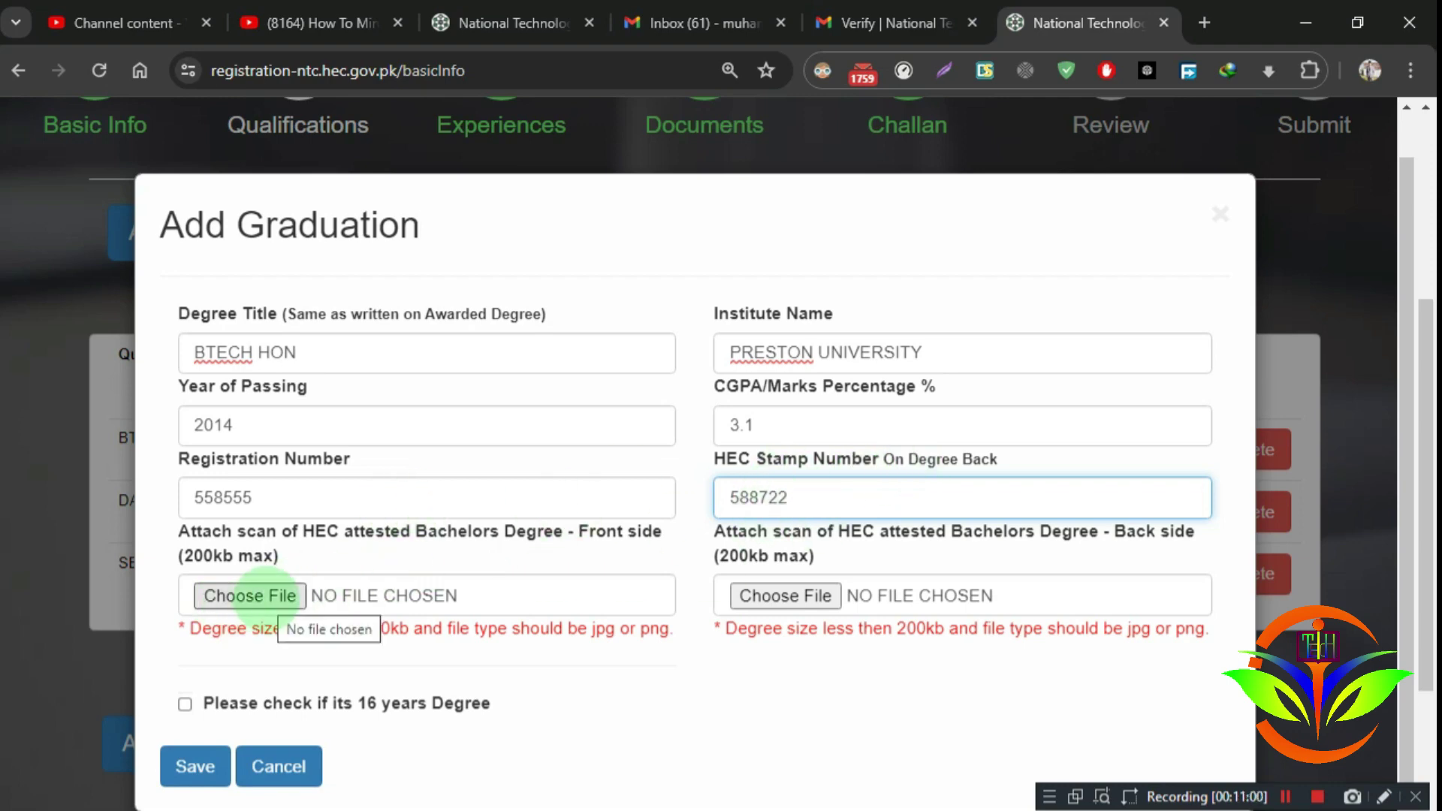
click(250, 595)
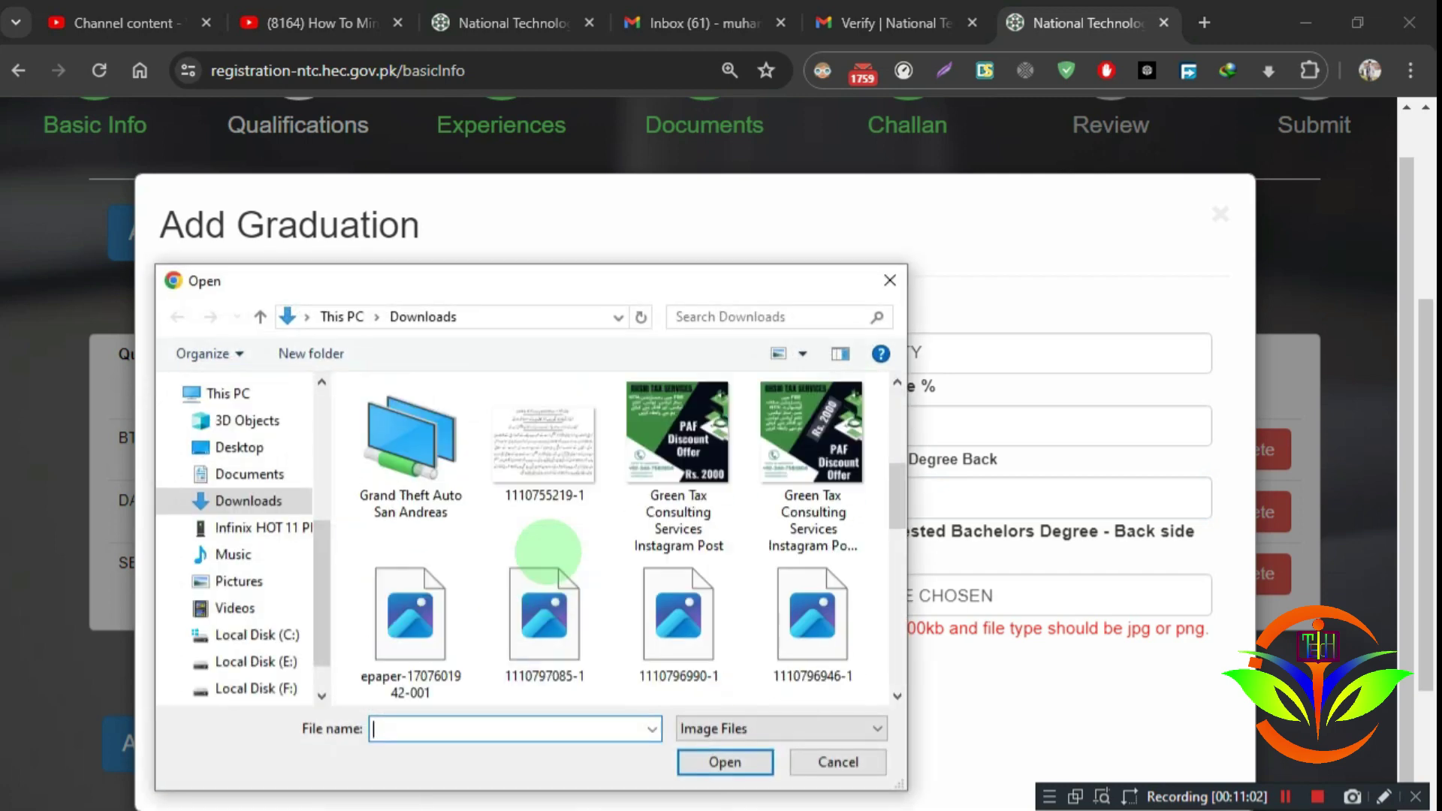
scroll(676, 459, up, 2)
double_click(525, 460)
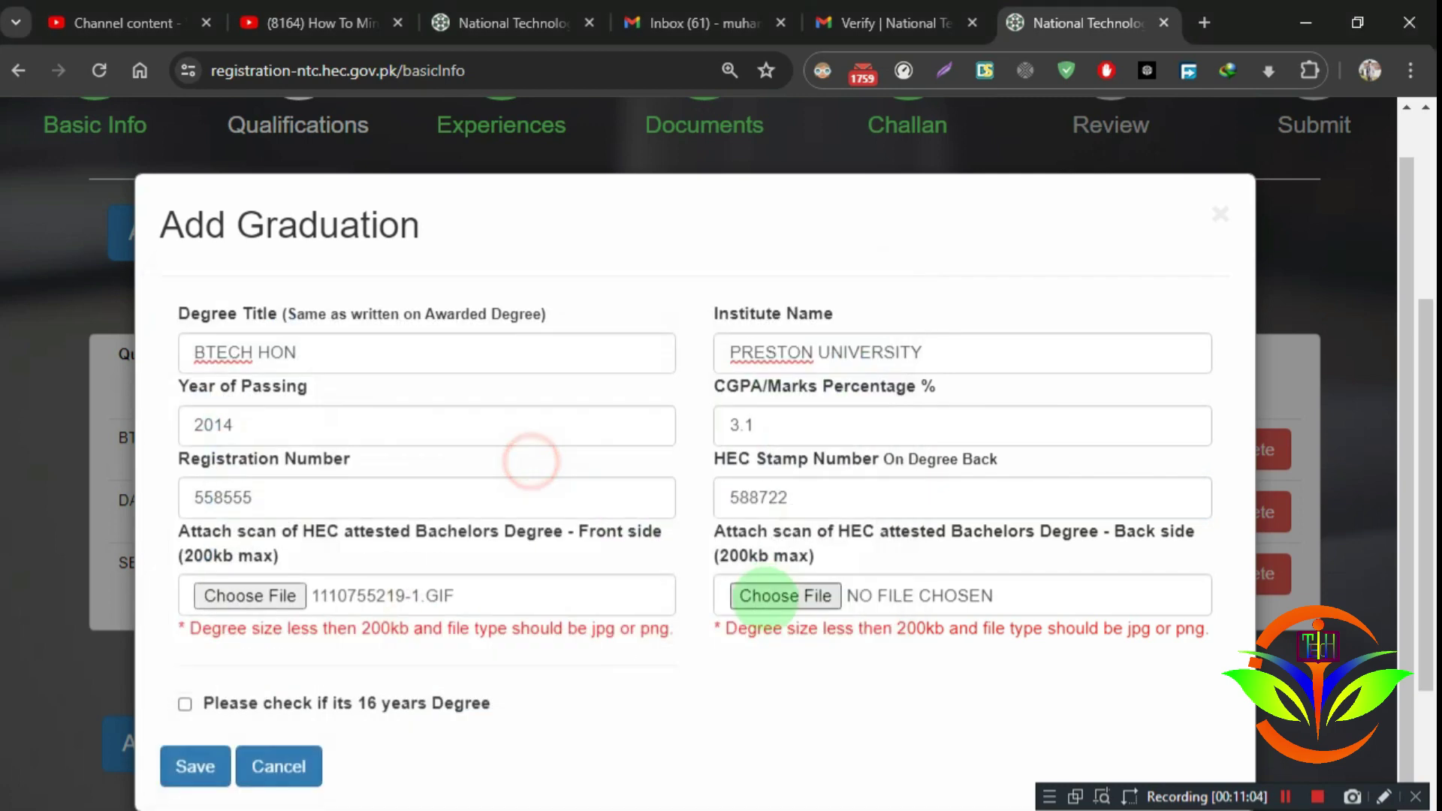
click(785, 596)
scroll(764, 489, down, 3)
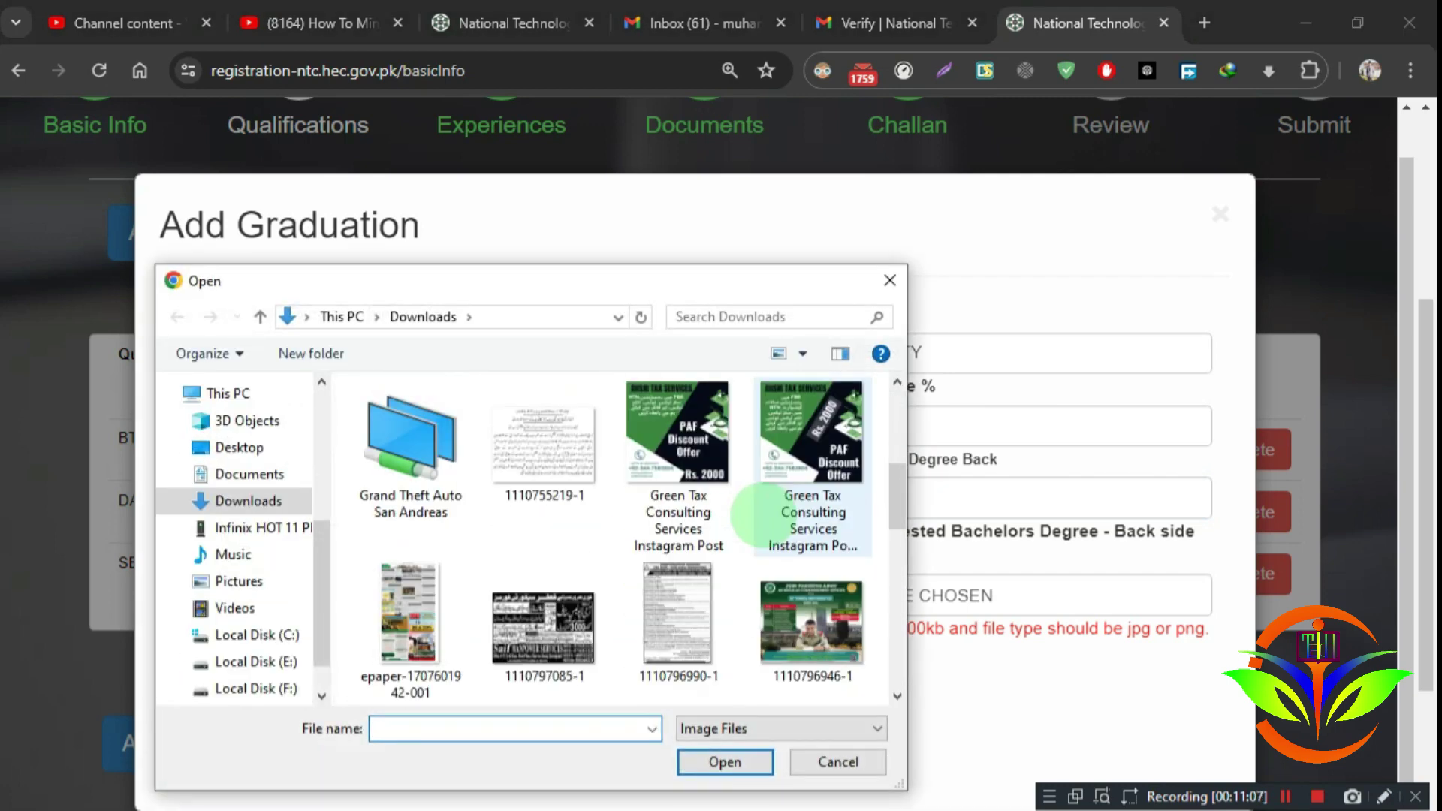
double_click(544, 443)
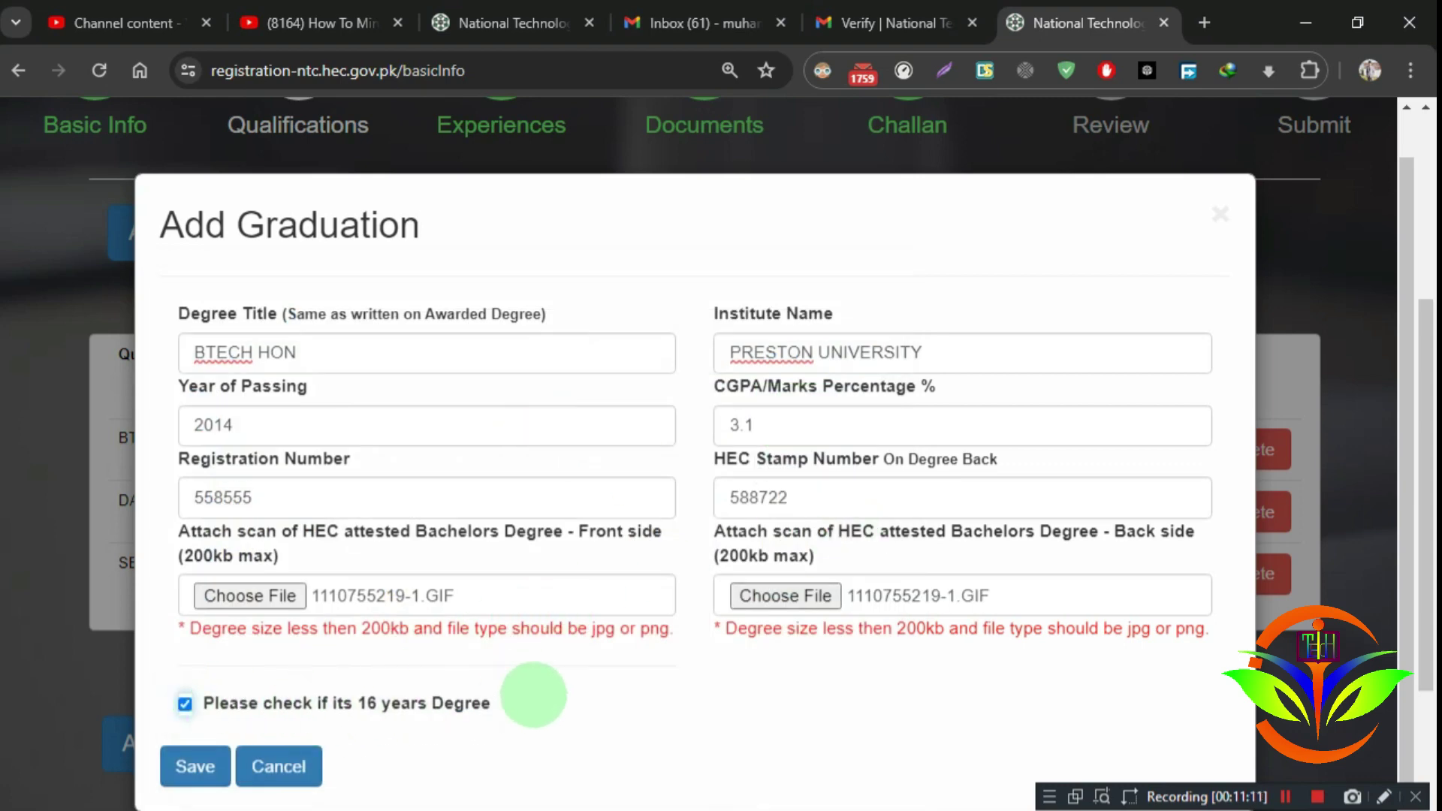
Step: Save the BTECH HON graduation record and move on to the Experiences step
click(195, 766)
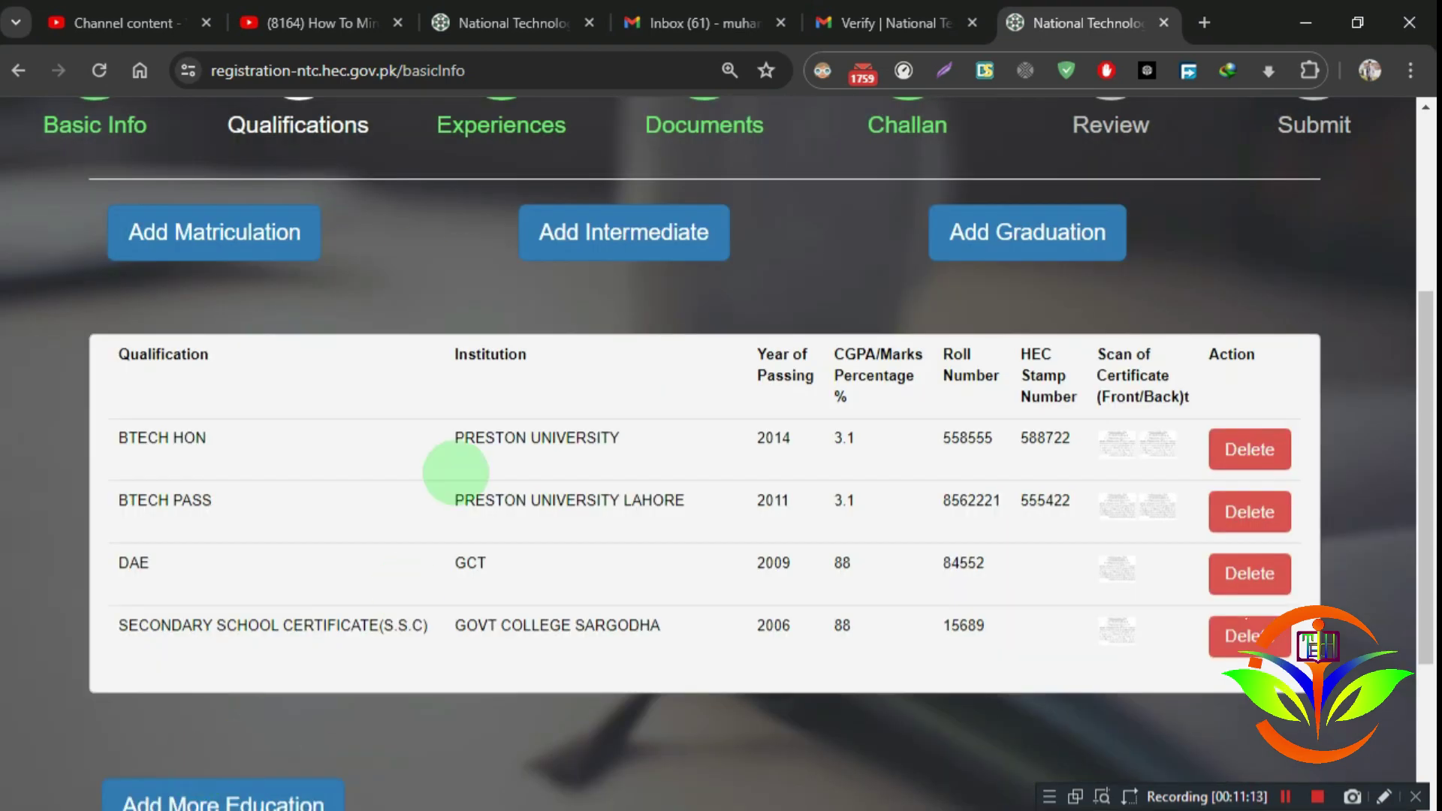
scroll(525, 603, up, 2)
scroll(526, 603, up, 2)
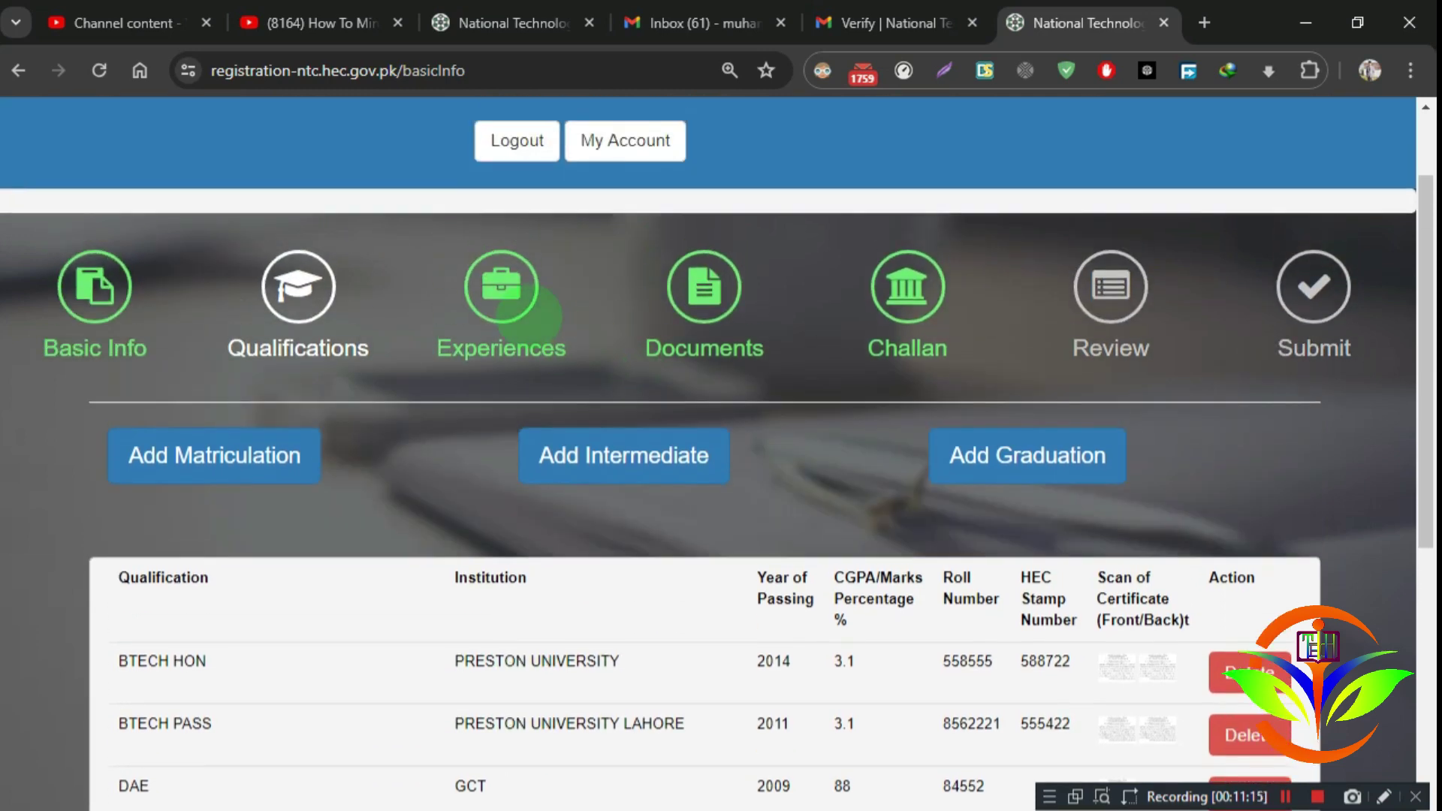
click(501, 293)
Step: Enter a PARAGON CITY experience as MEP ENINGEER, 01/01/2016 to 04/13/2024
click(251, 544)
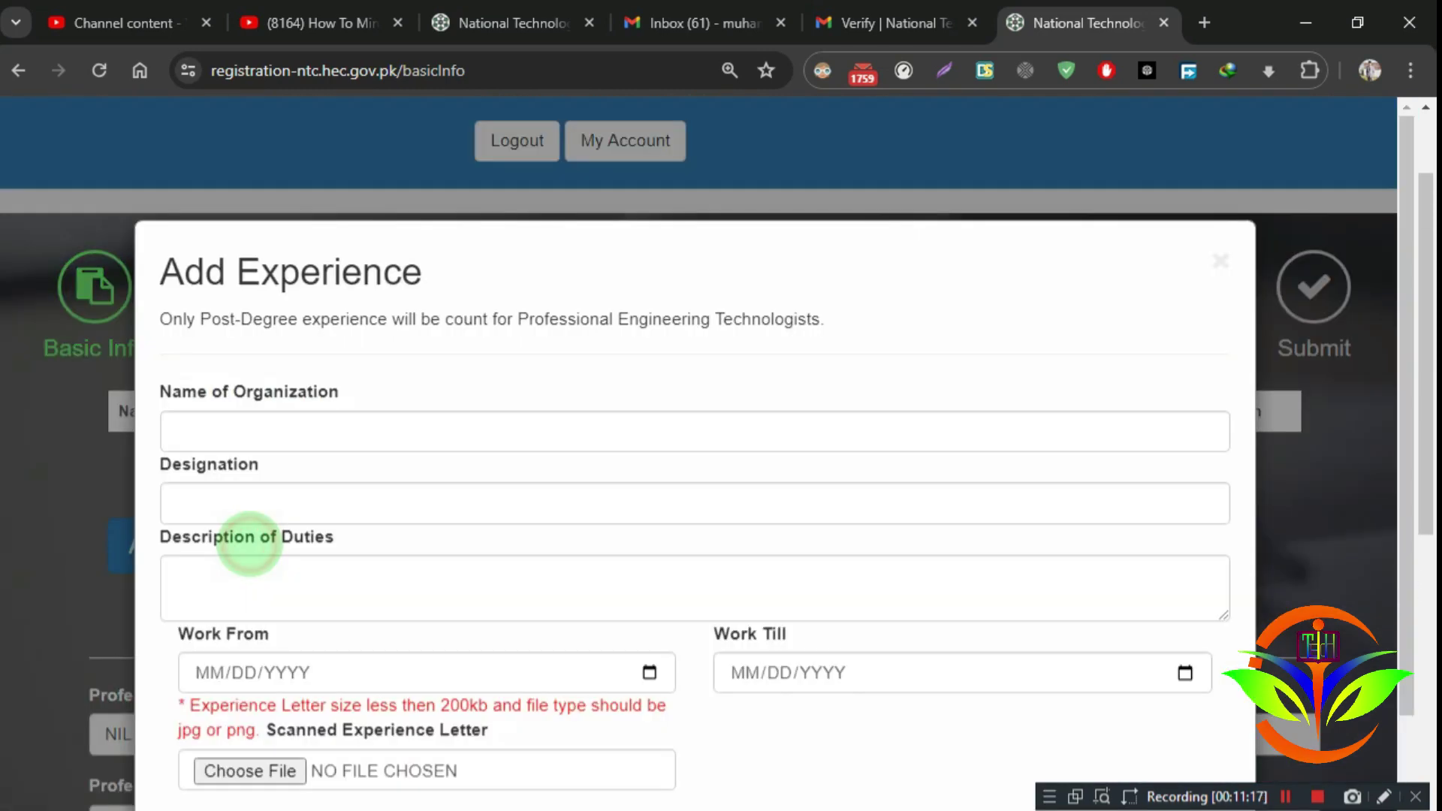
click(355, 424)
click(321, 477)
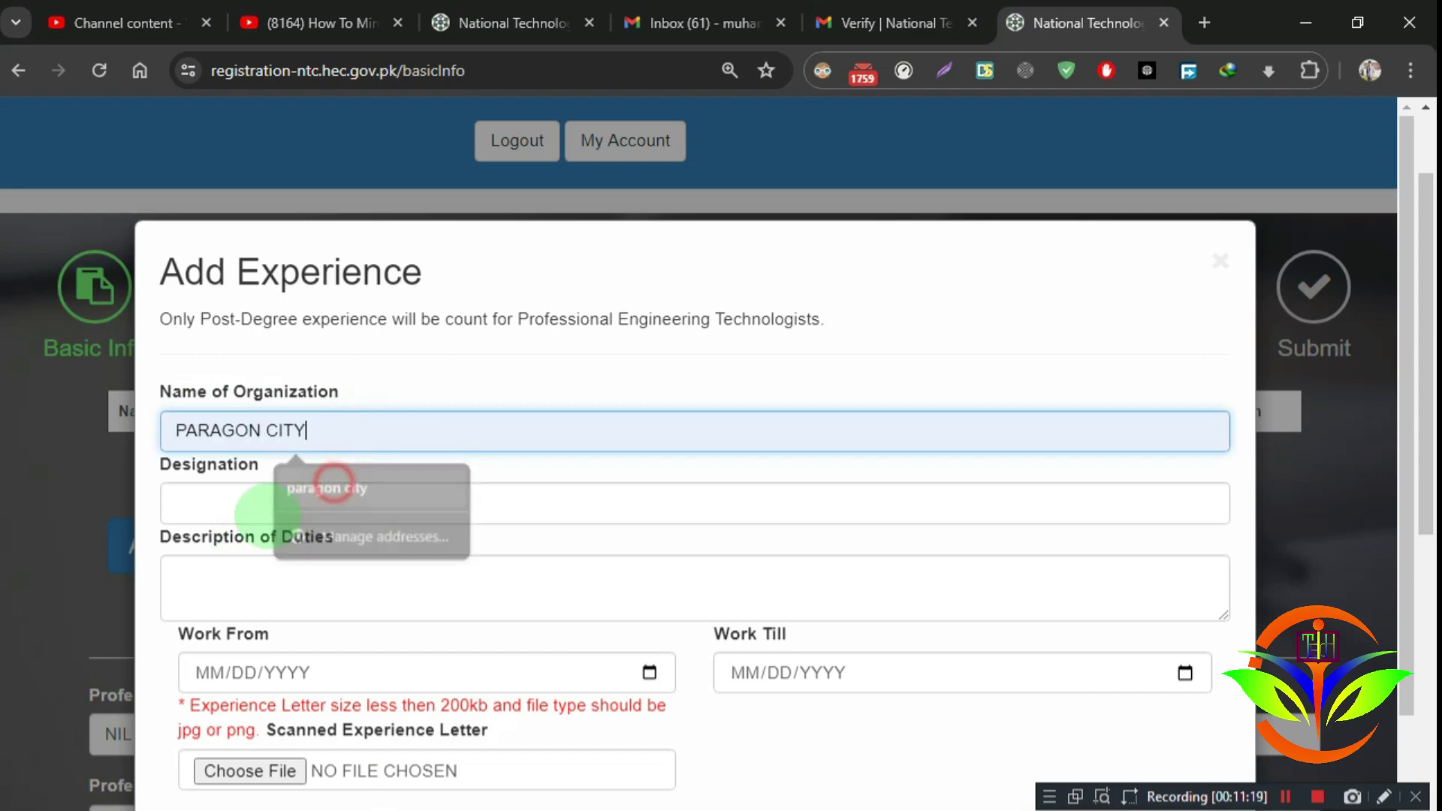
click(241, 499)
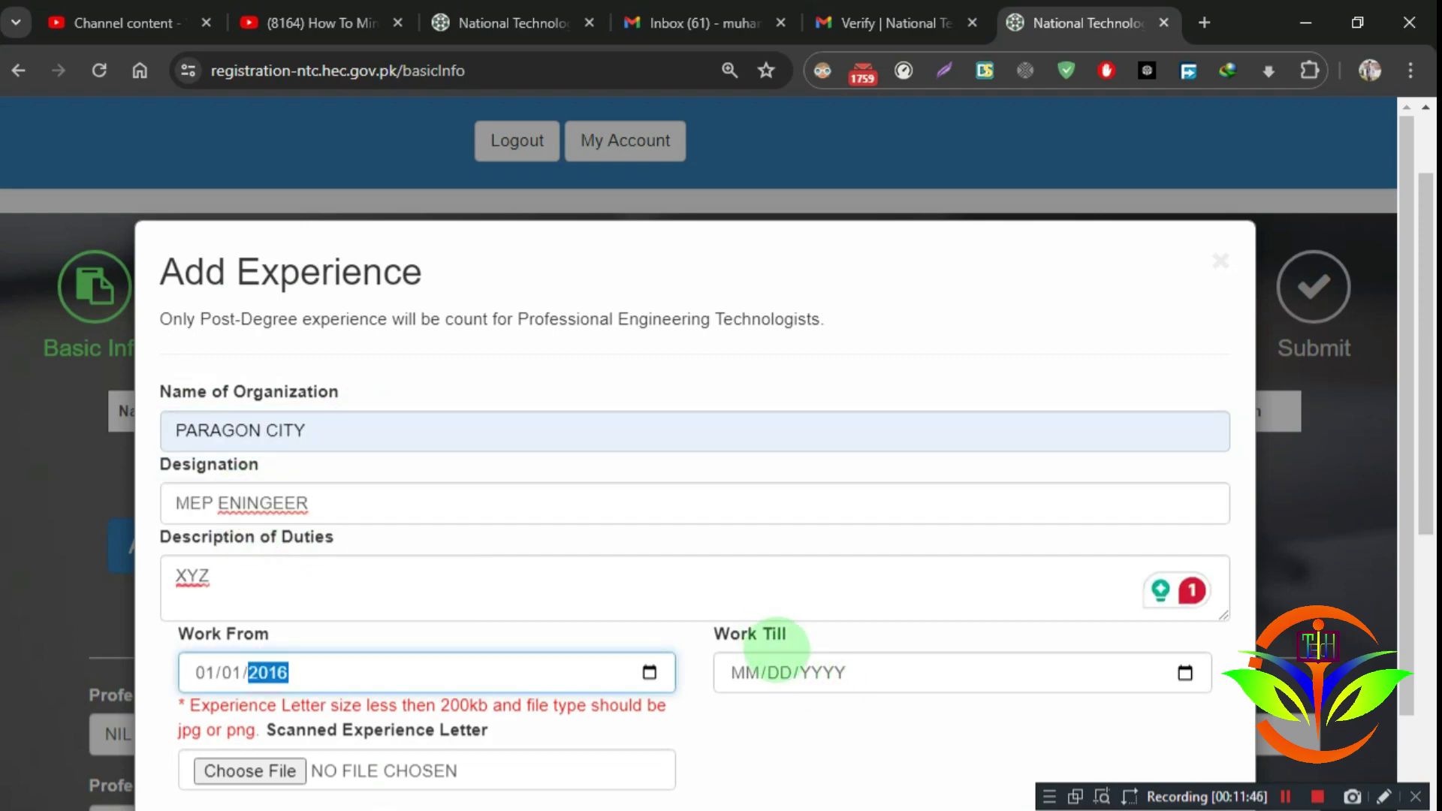
key(Tab)
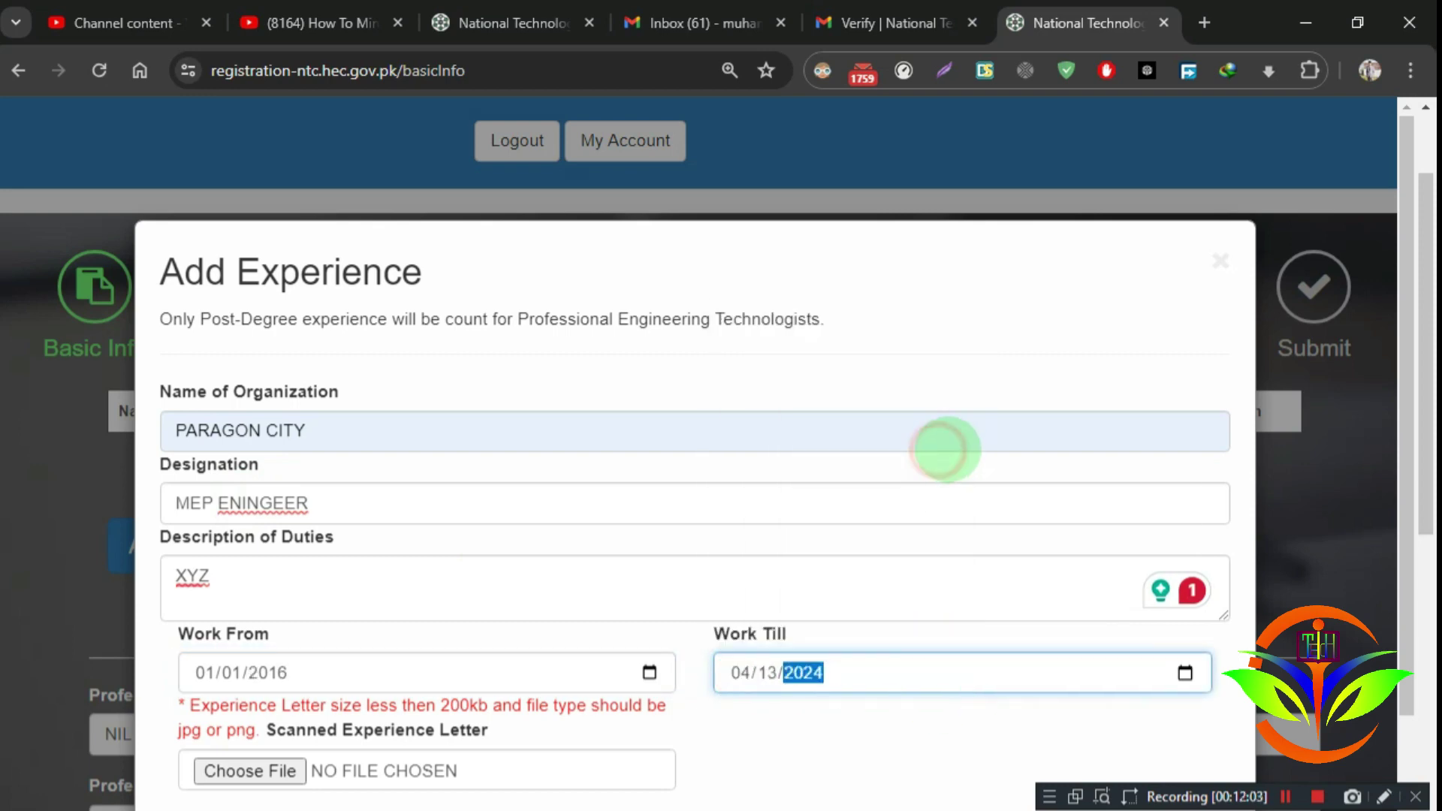
click(862, 741)
scroll(781, 721, down, 1)
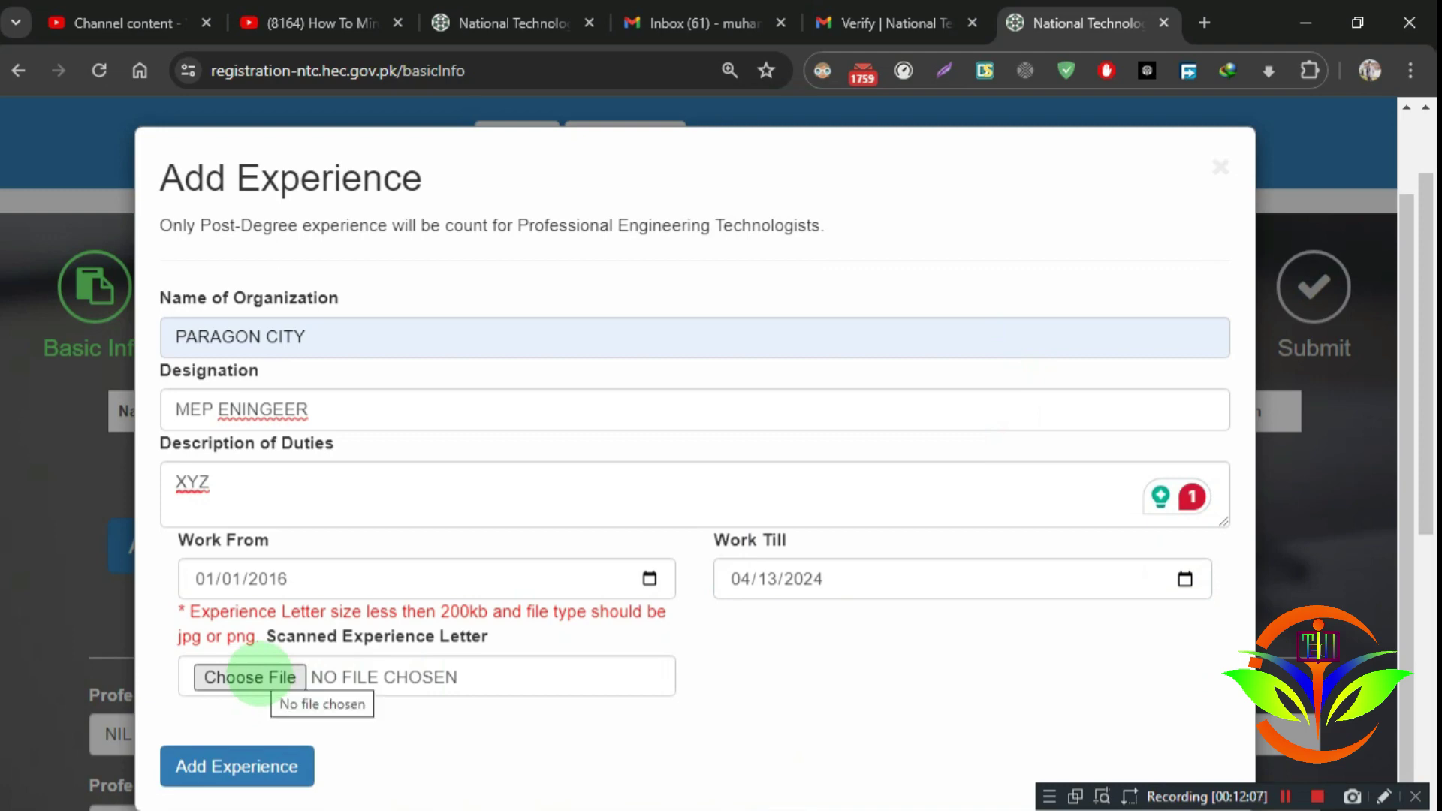
click(248, 676)
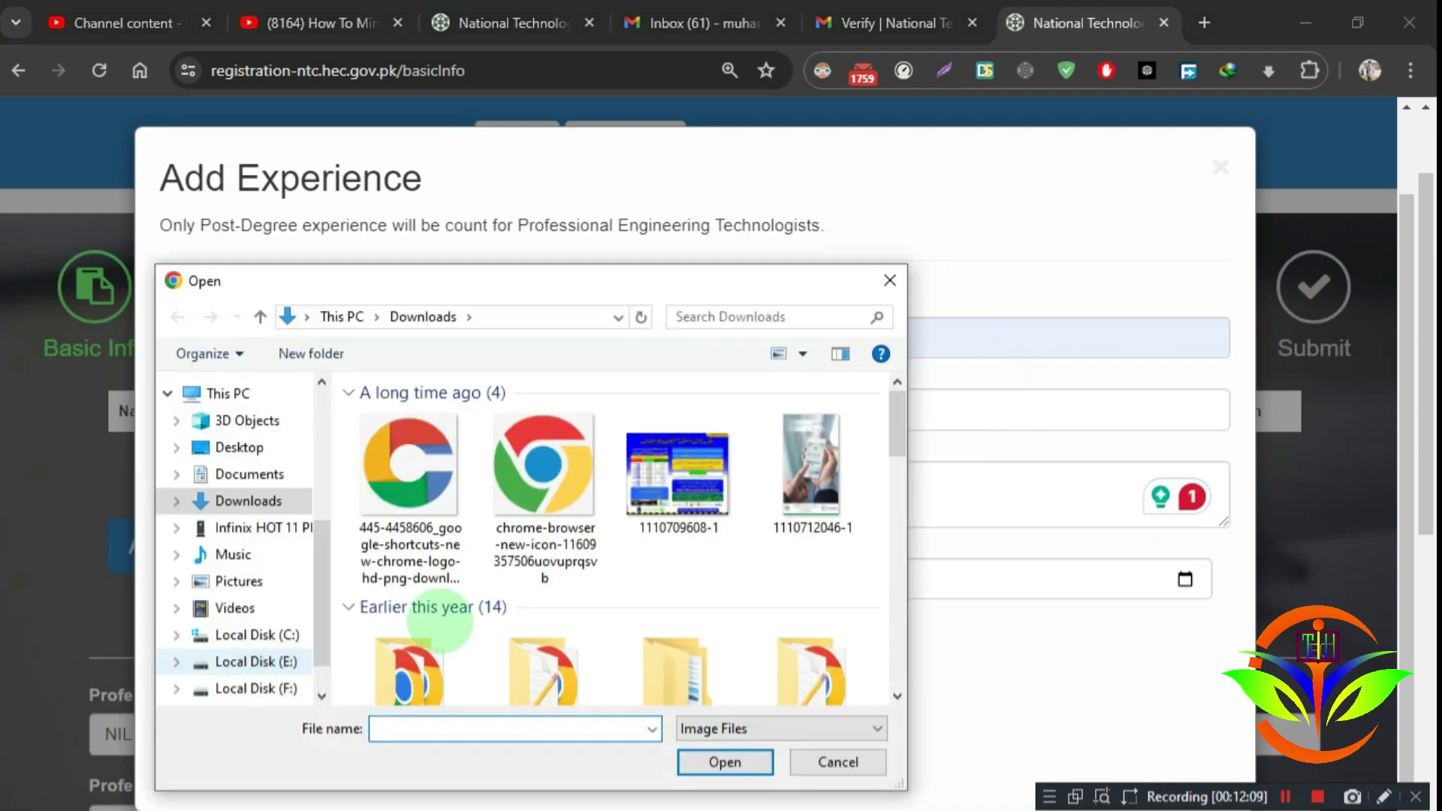
scroll(616, 525, down, 5)
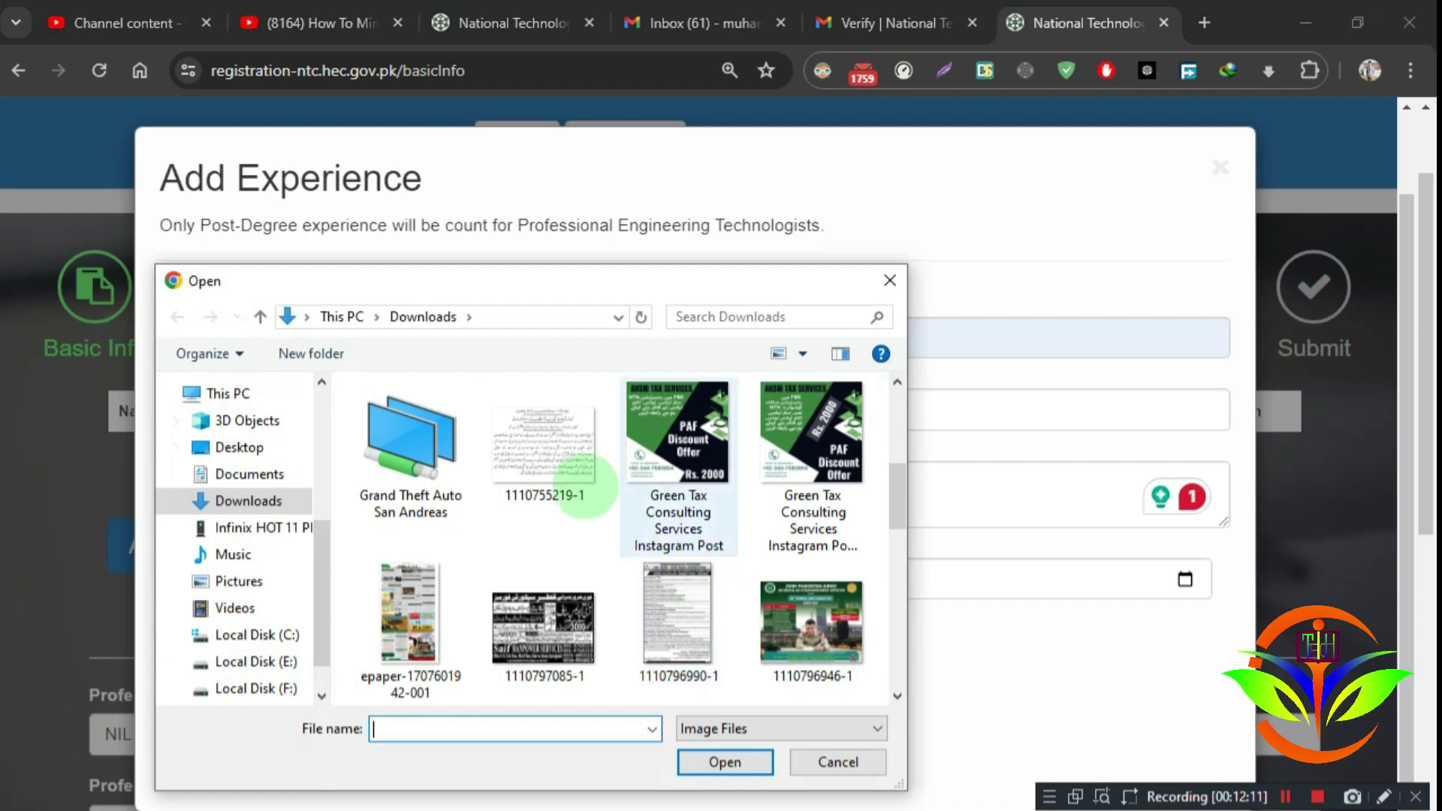
click(582, 471)
double_click(582, 471)
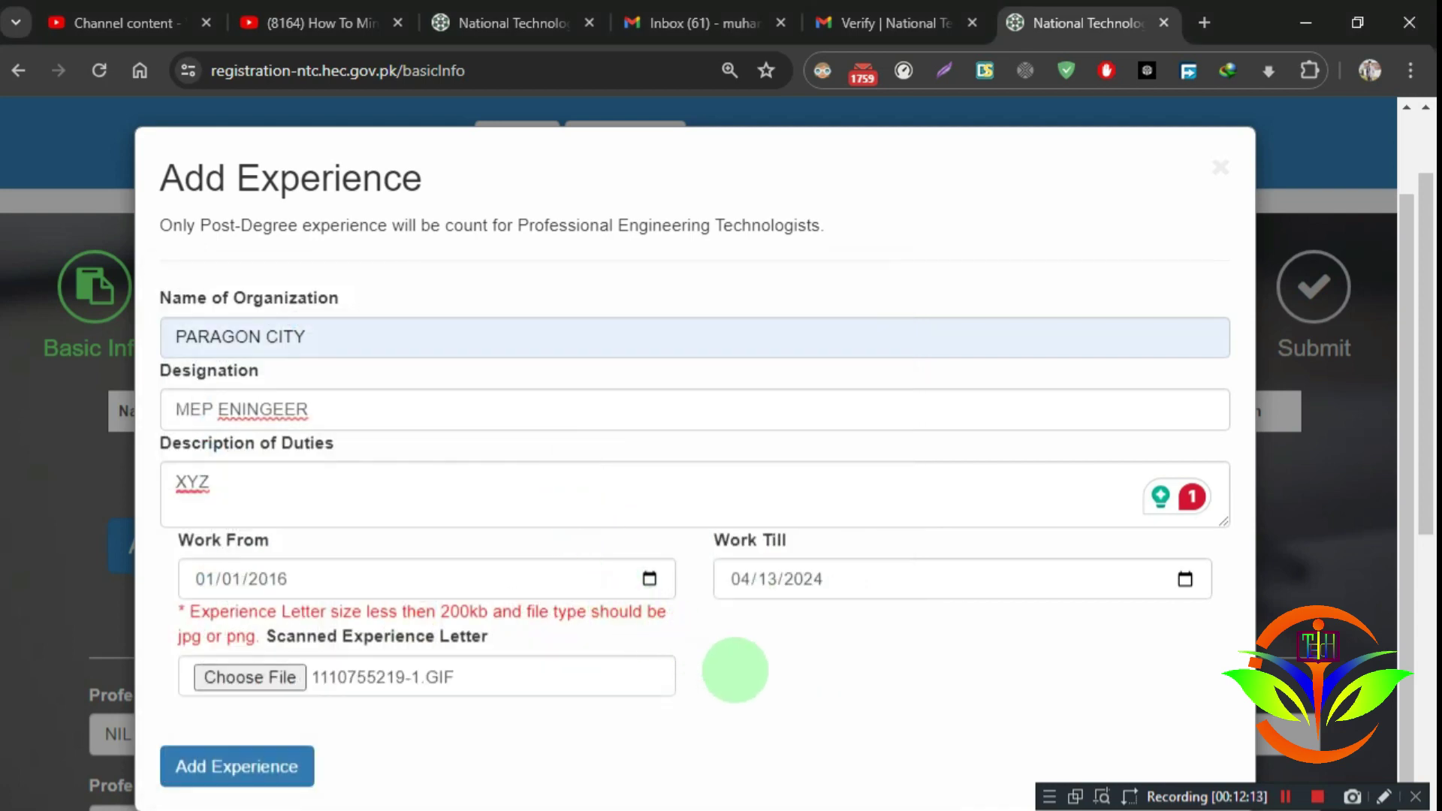
scroll(735, 670, down, 2)
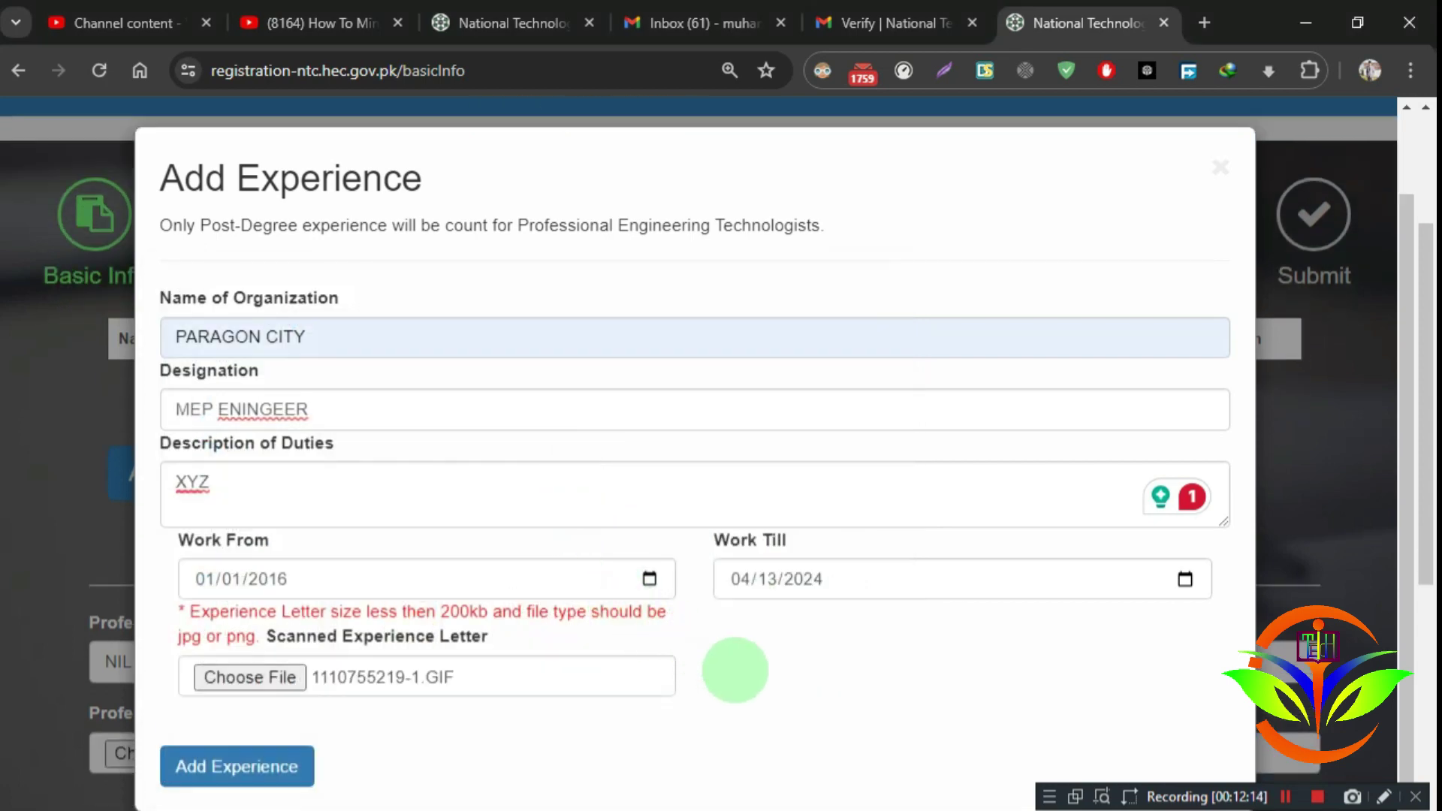
click(288, 758)
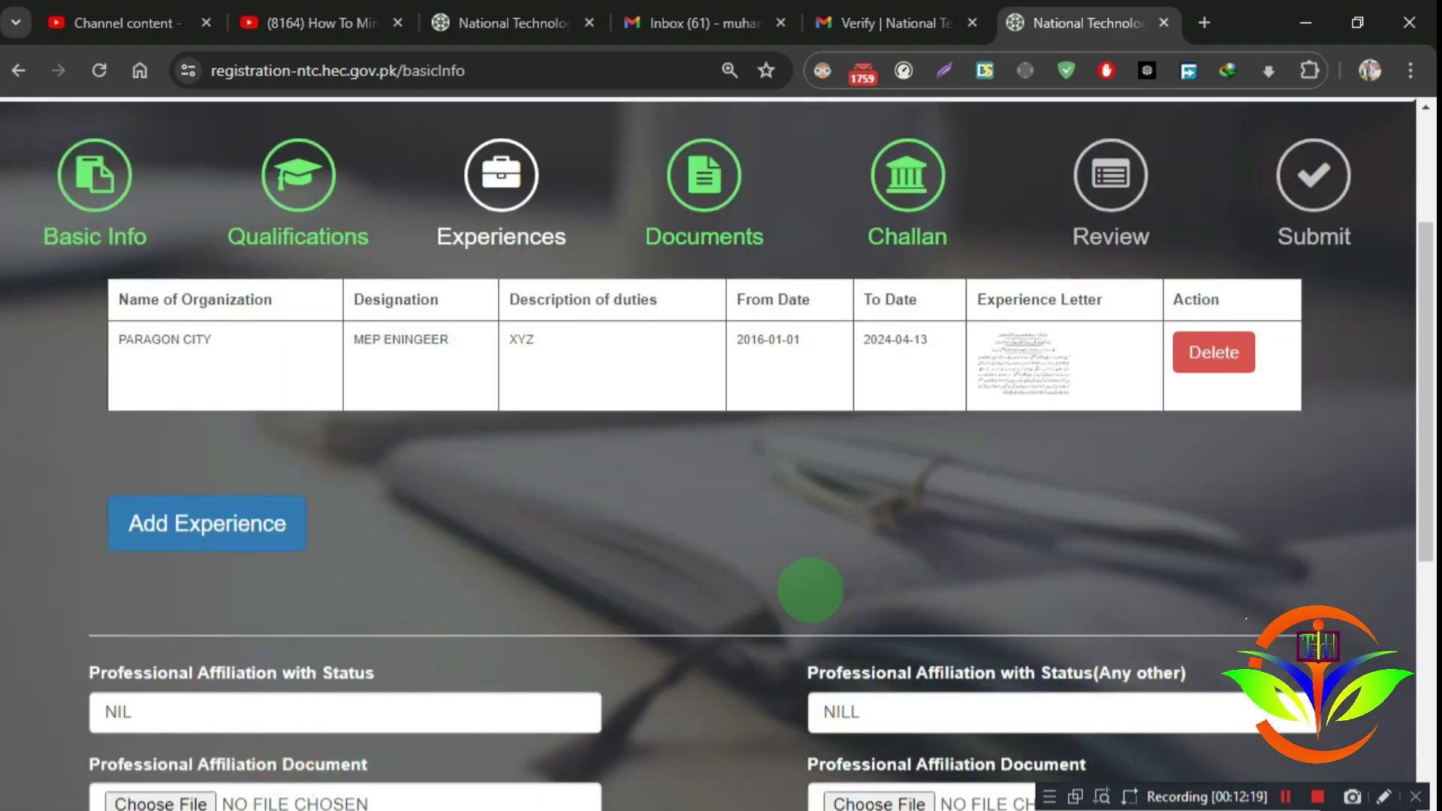
Step: Go to the Documents step and cancel the Scanned CNIC front file picker without choosing a file
scroll(810, 590, up, 2)
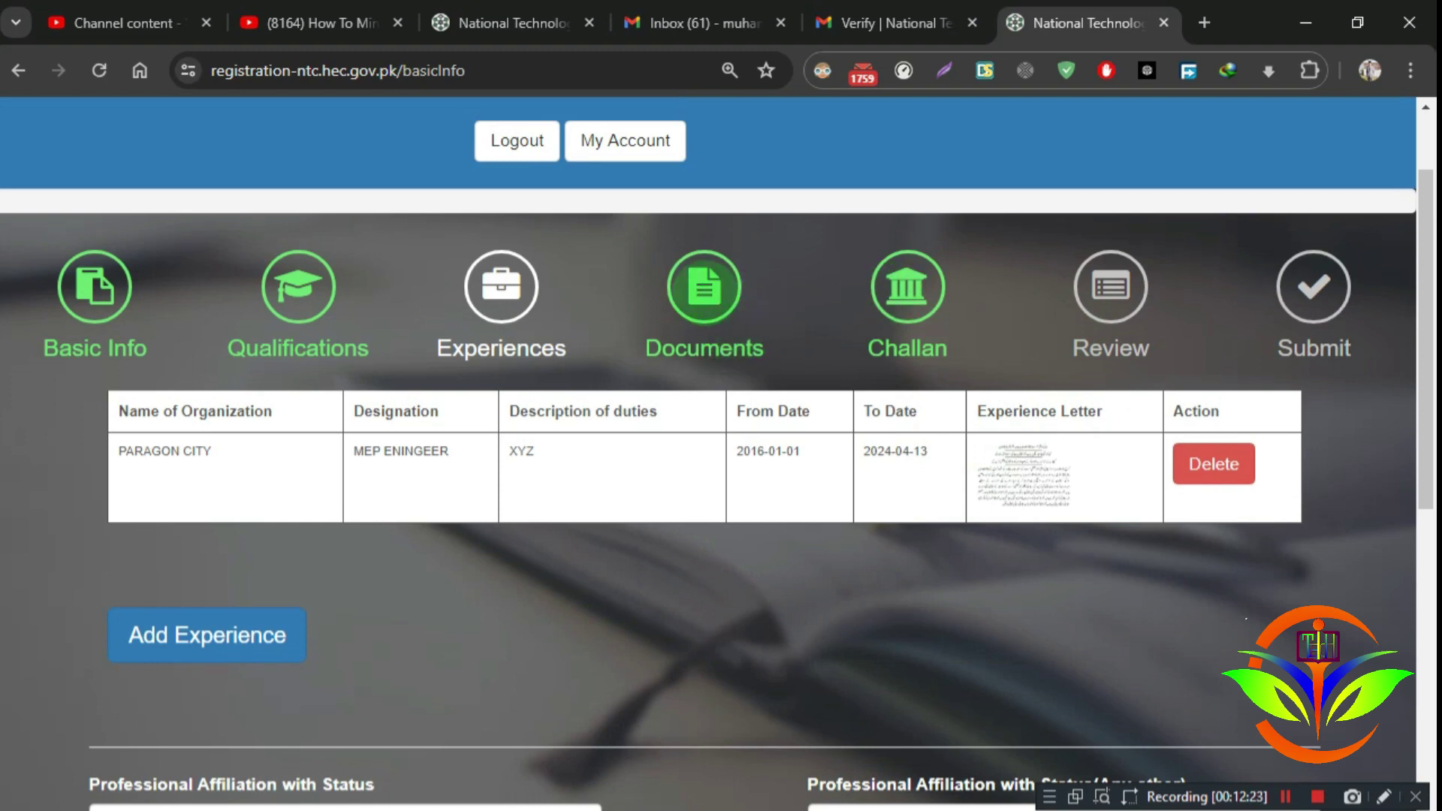
click(703, 292)
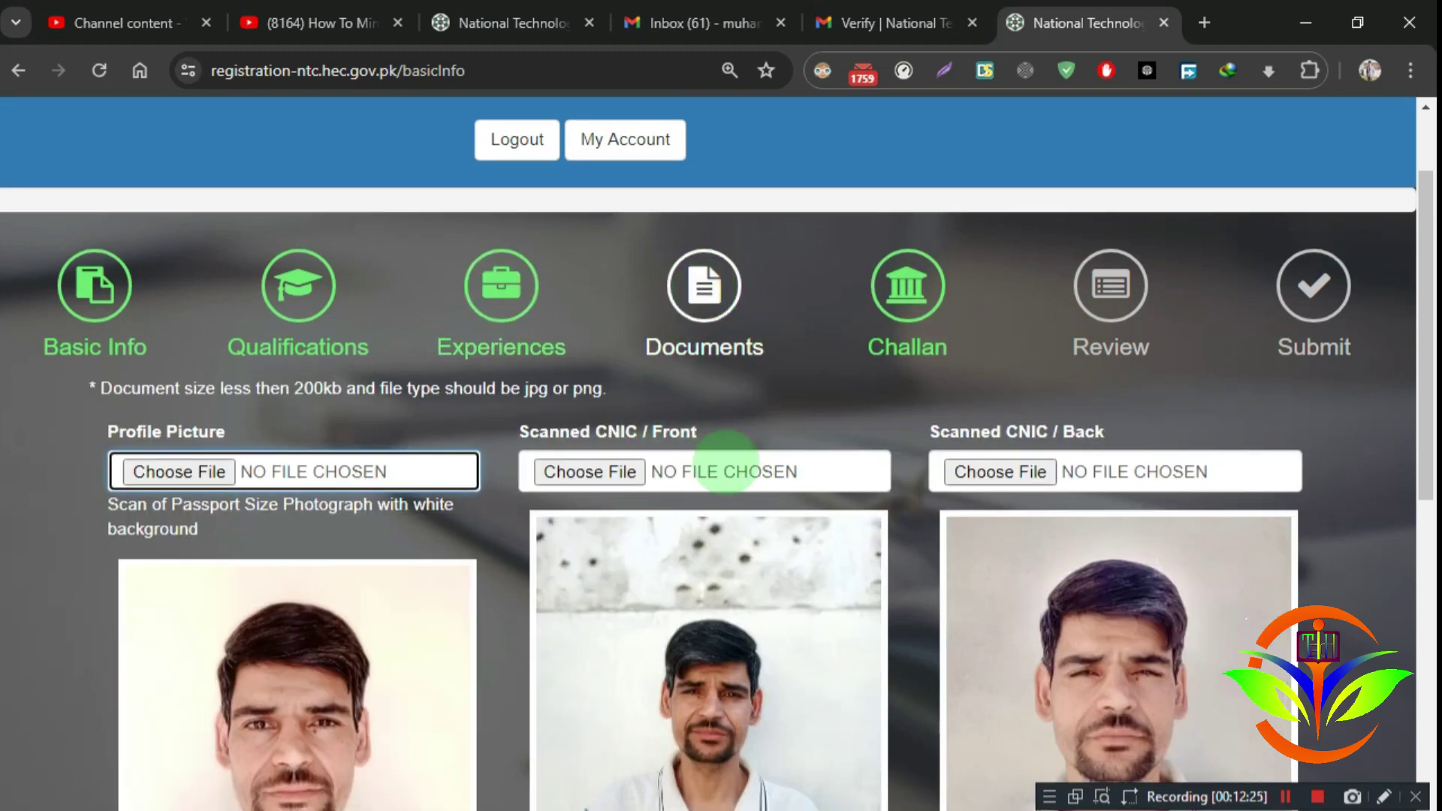
scroll(724, 471, down, 2)
scroll(609, 496, up, 2)
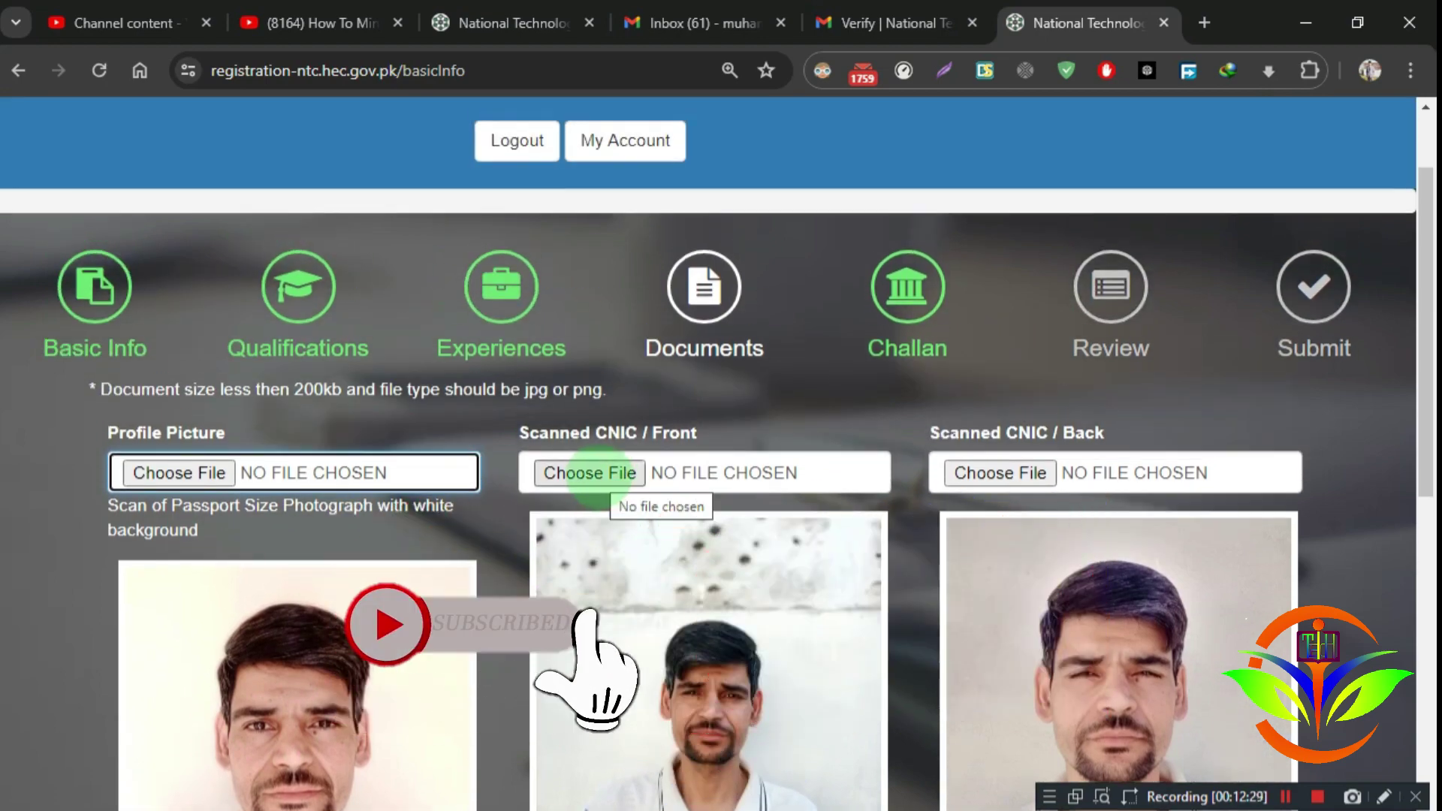
click(598, 475)
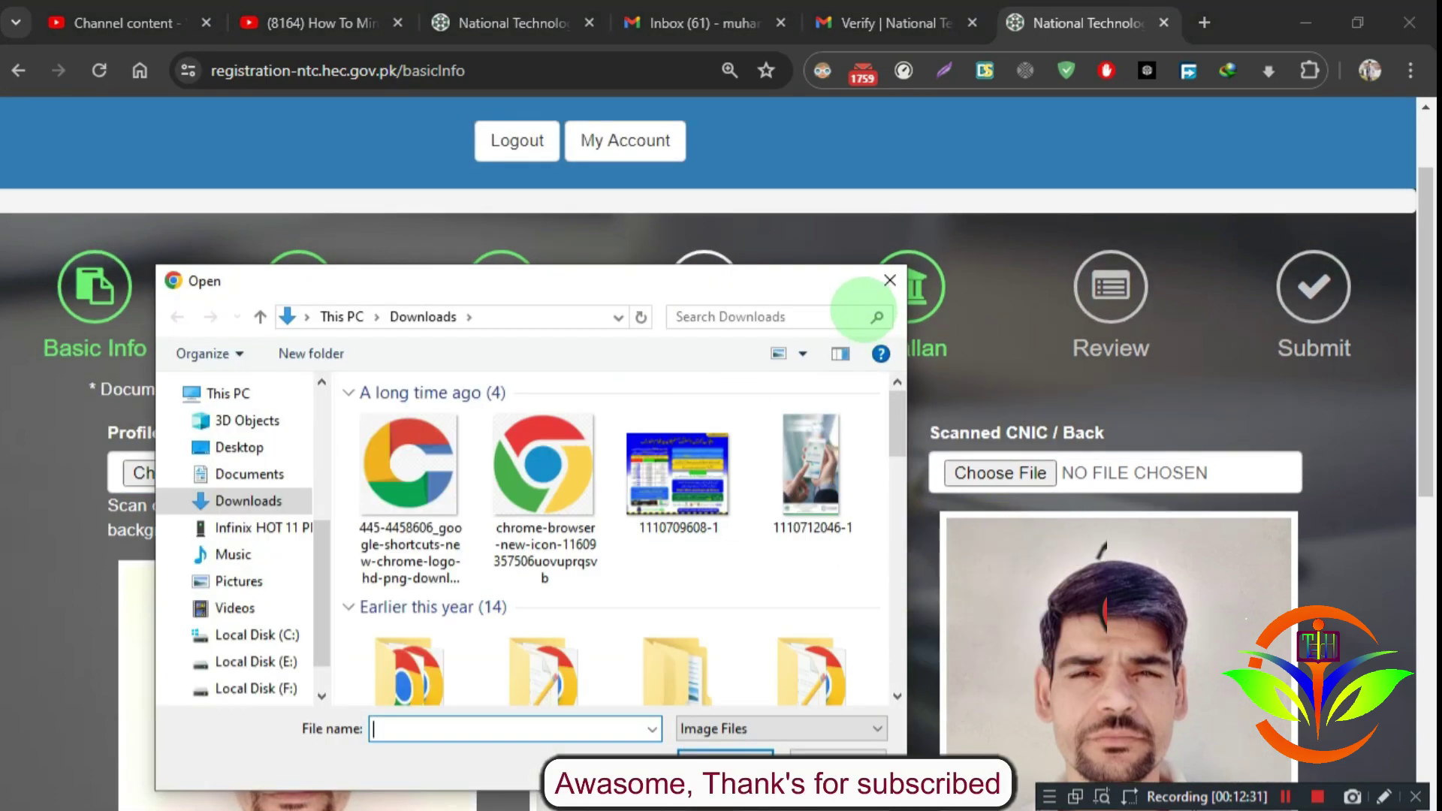
click(881, 286)
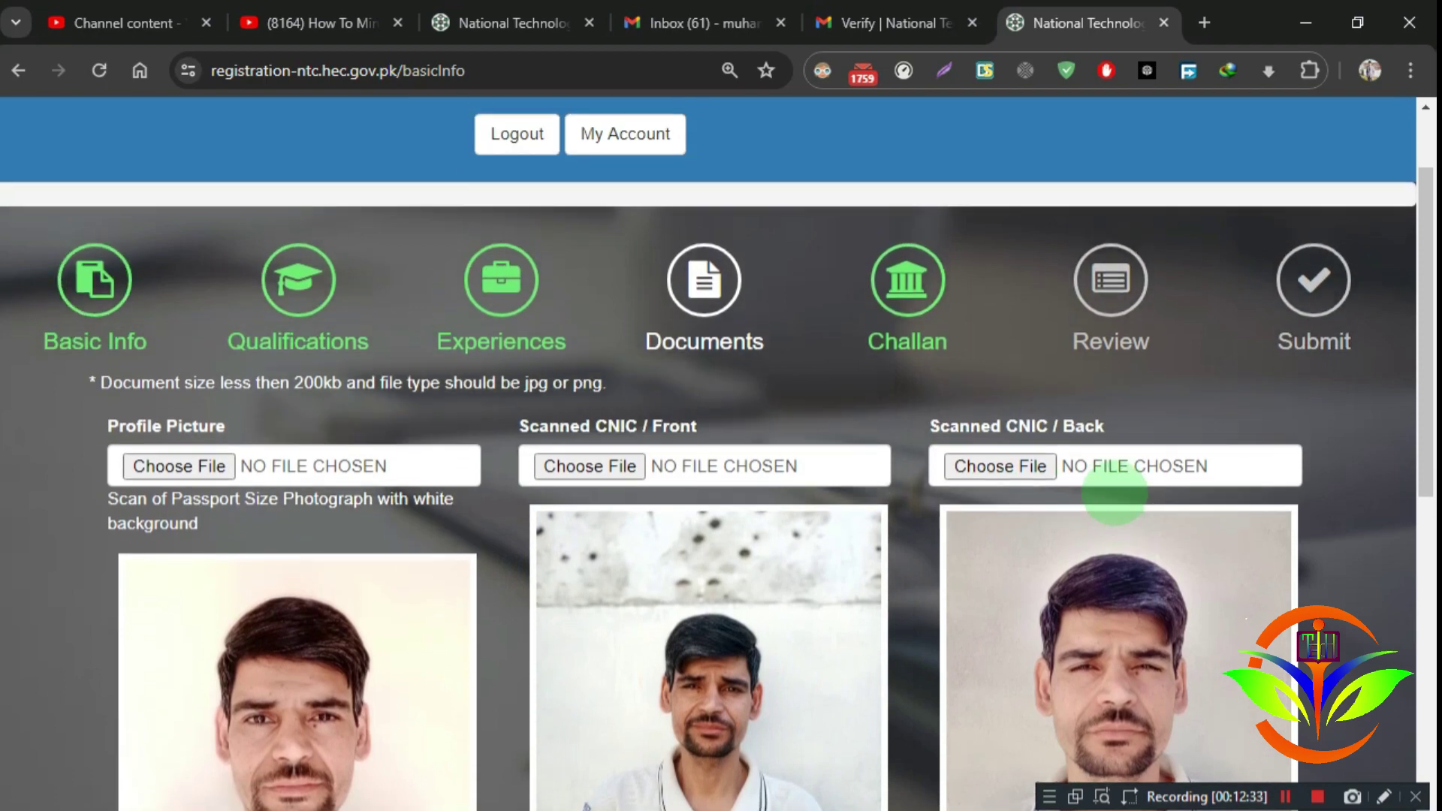
scroll(1114, 492, down, 6)
scroll(1114, 492, up, 5)
scroll(1114, 491, up, 3)
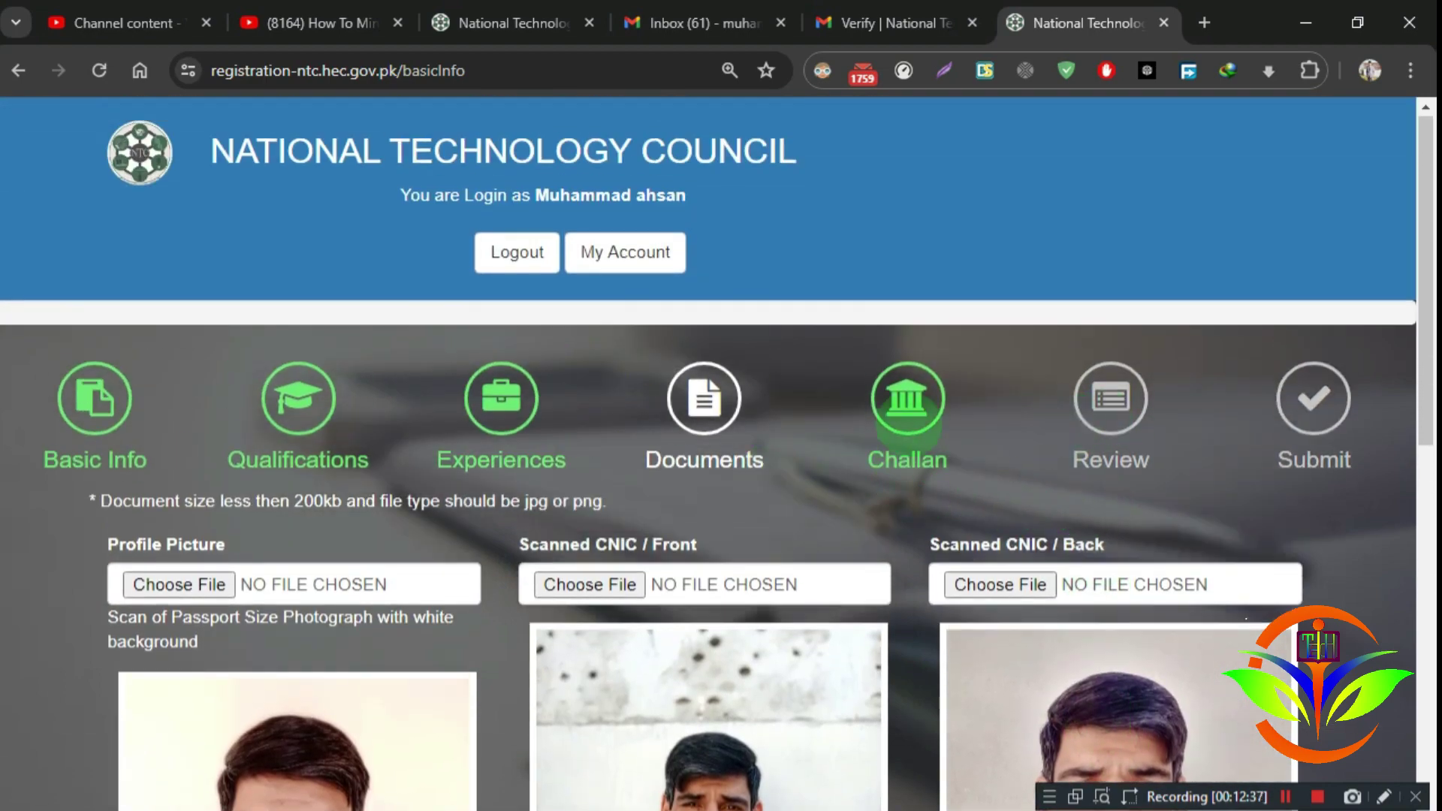
Step: Open the Challan step and print the fee challan to a Save-as-PDF preview
click(899, 412)
scroll(894, 469, down, 4)
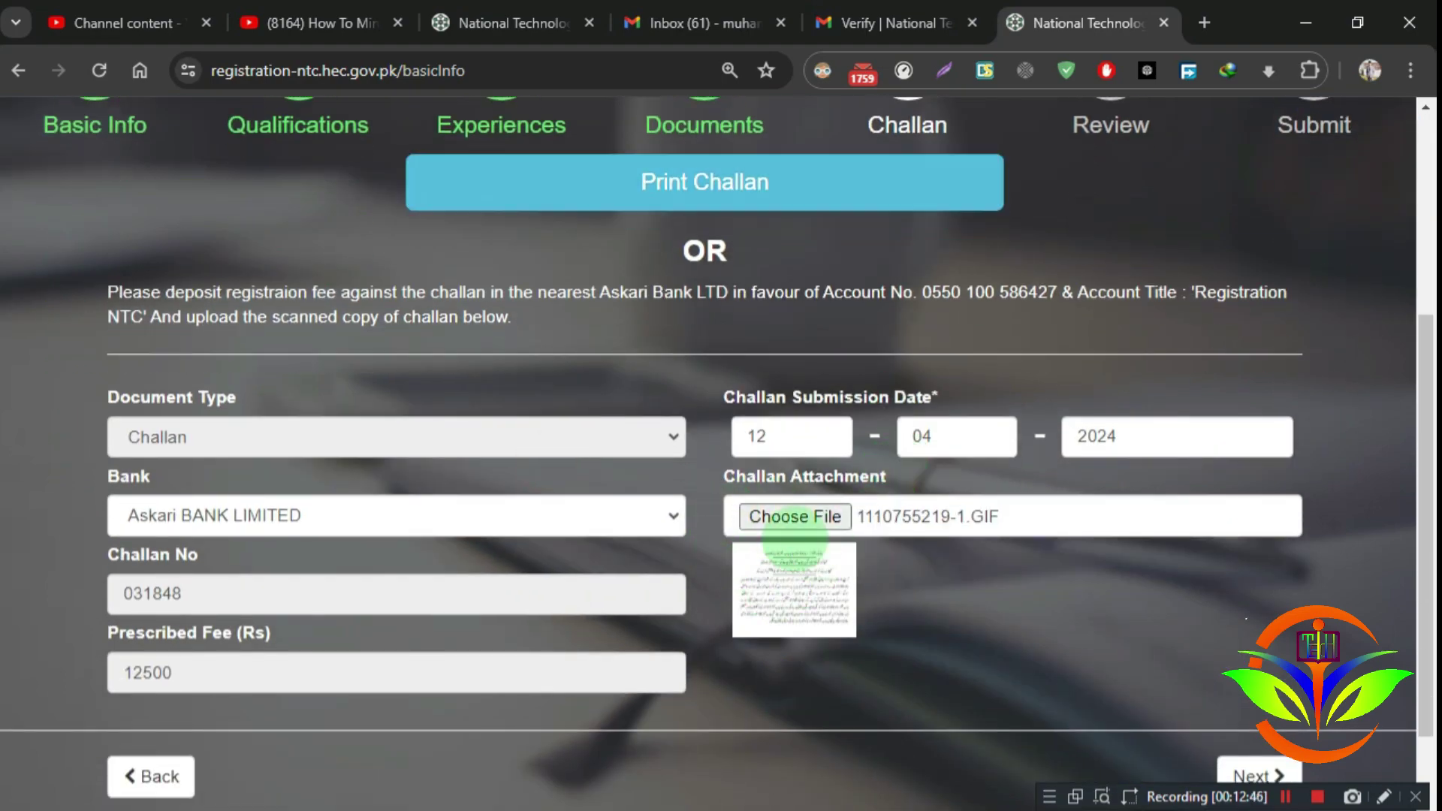
scroll(795, 548, up, 2)
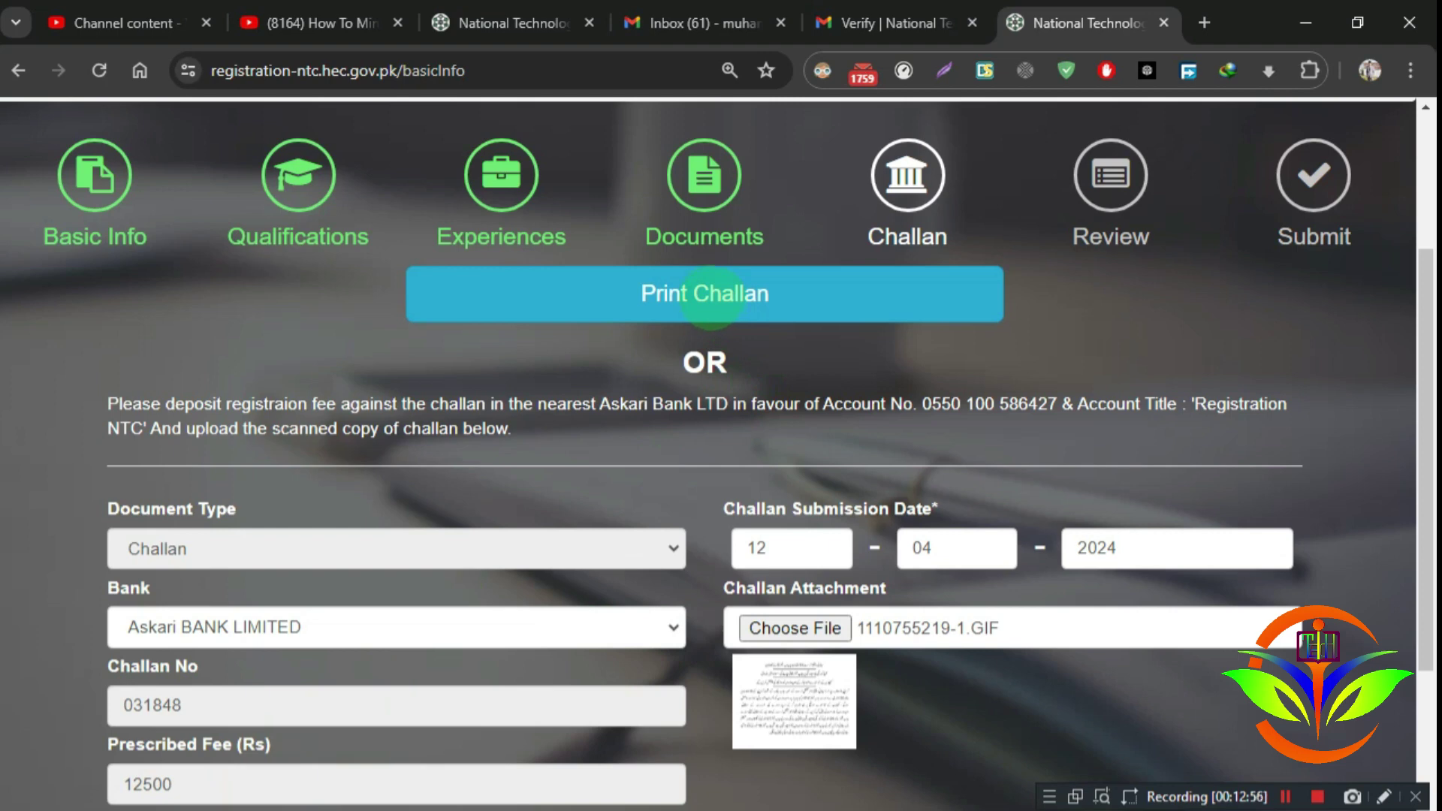
click(710, 293)
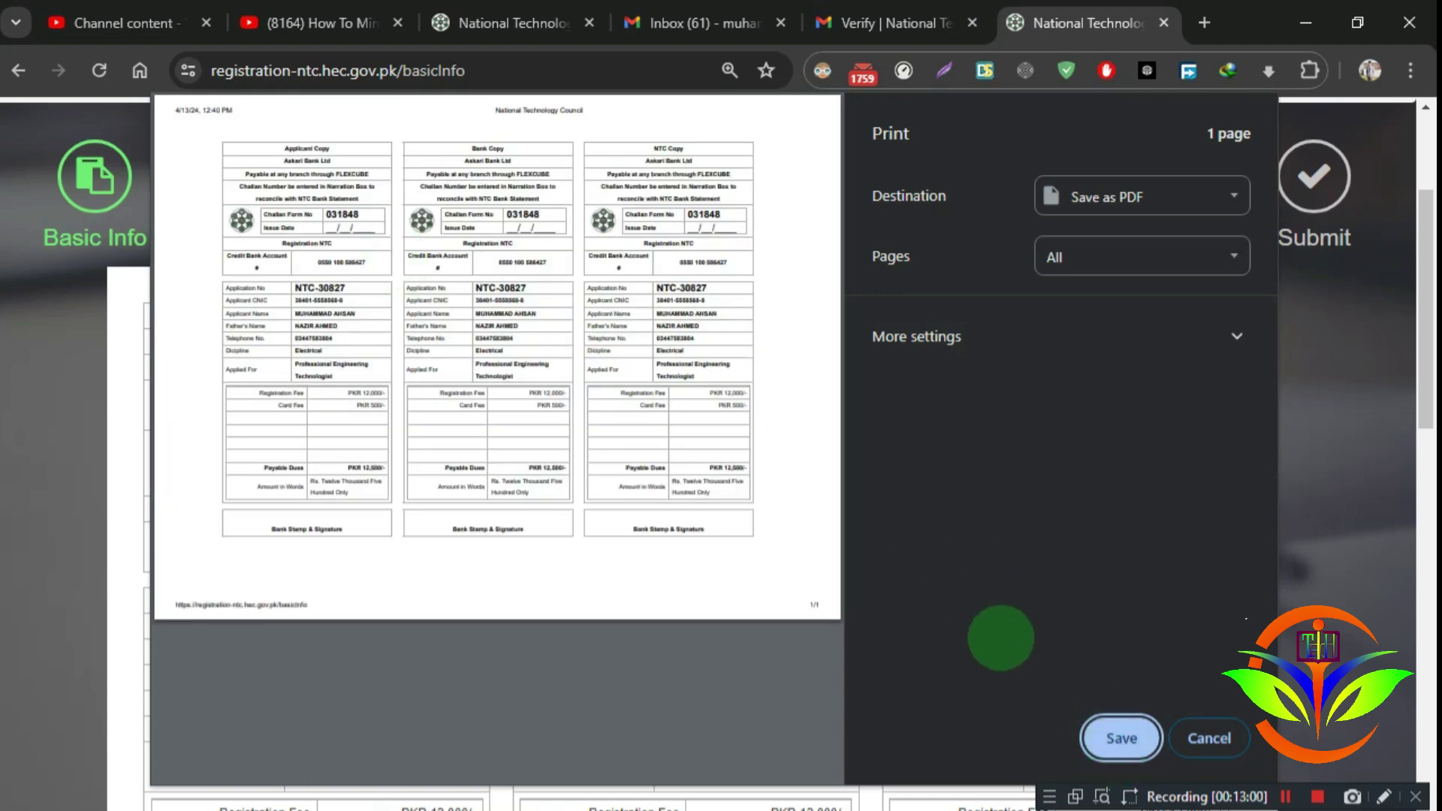
Step: Save the challan as National Technology Council.pdf and mark its Applicant, Bank and NTC copy headings
click(1122, 739)
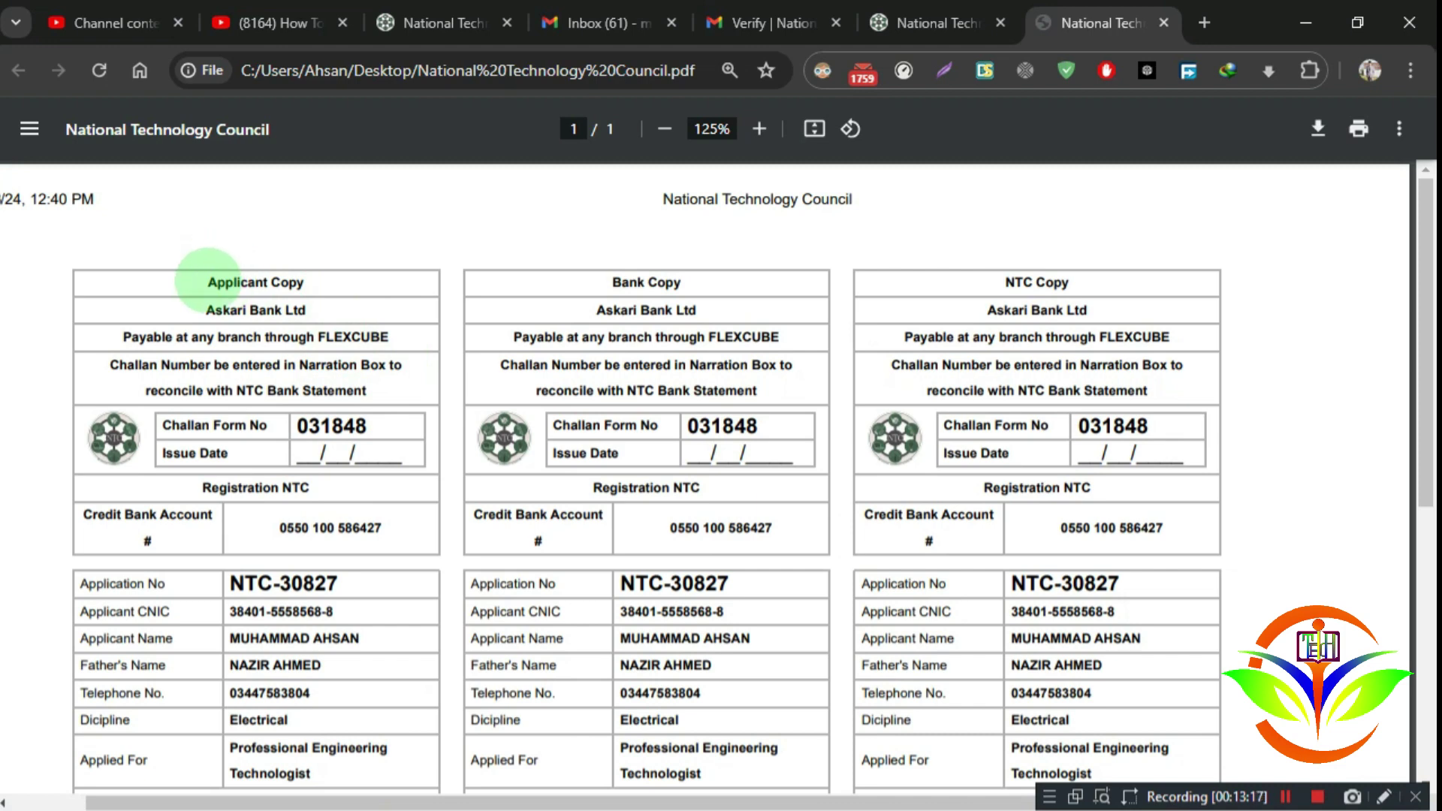
drag(208, 282, 324, 282)
drag(614, 282, 834, 285)
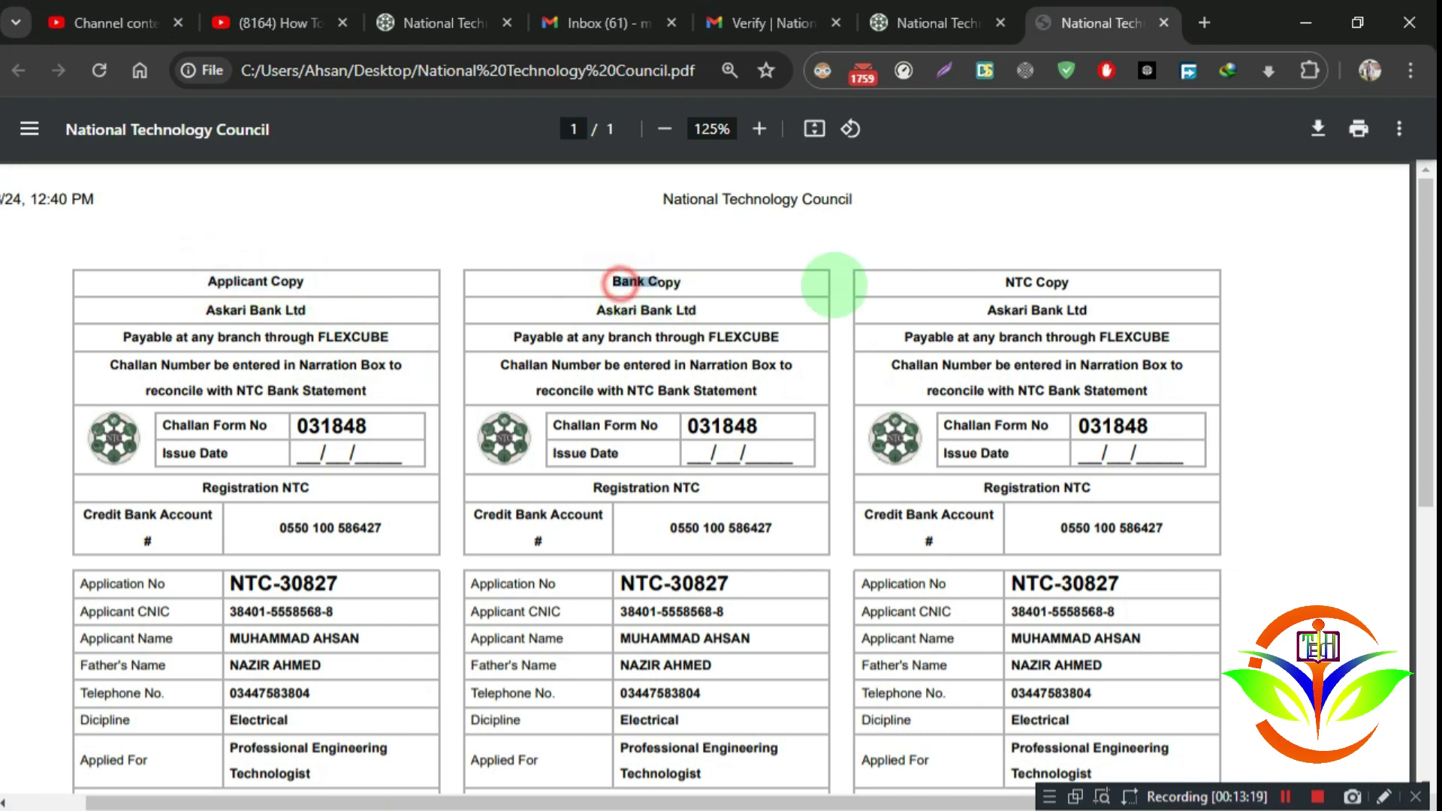
drag(1006, 281, 1085, 281)
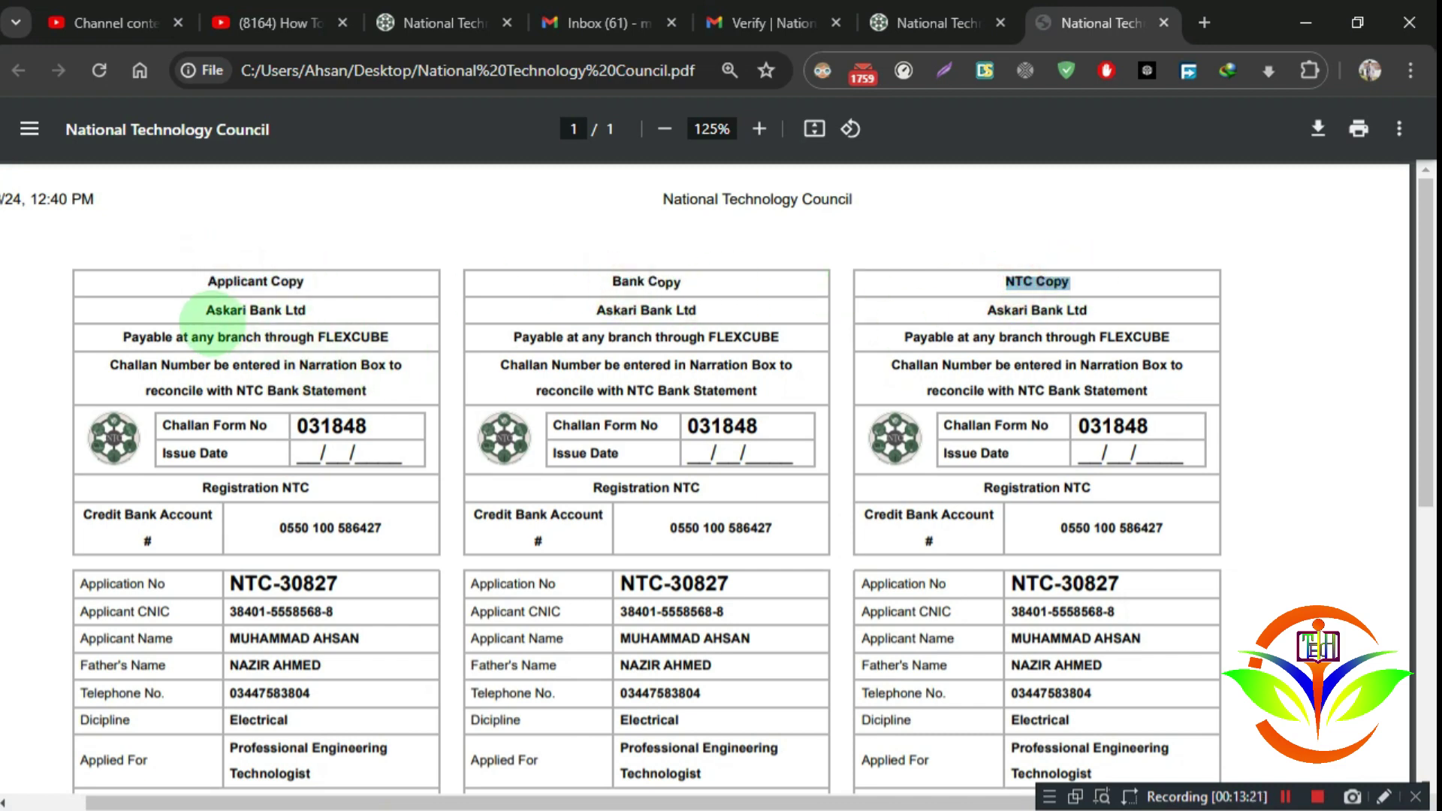
drag(200, 313, 308, 310)
Step: Review the PDF's three copies again, then return to the National Technology Council registration tab
scroll(323, 531, down, 4)
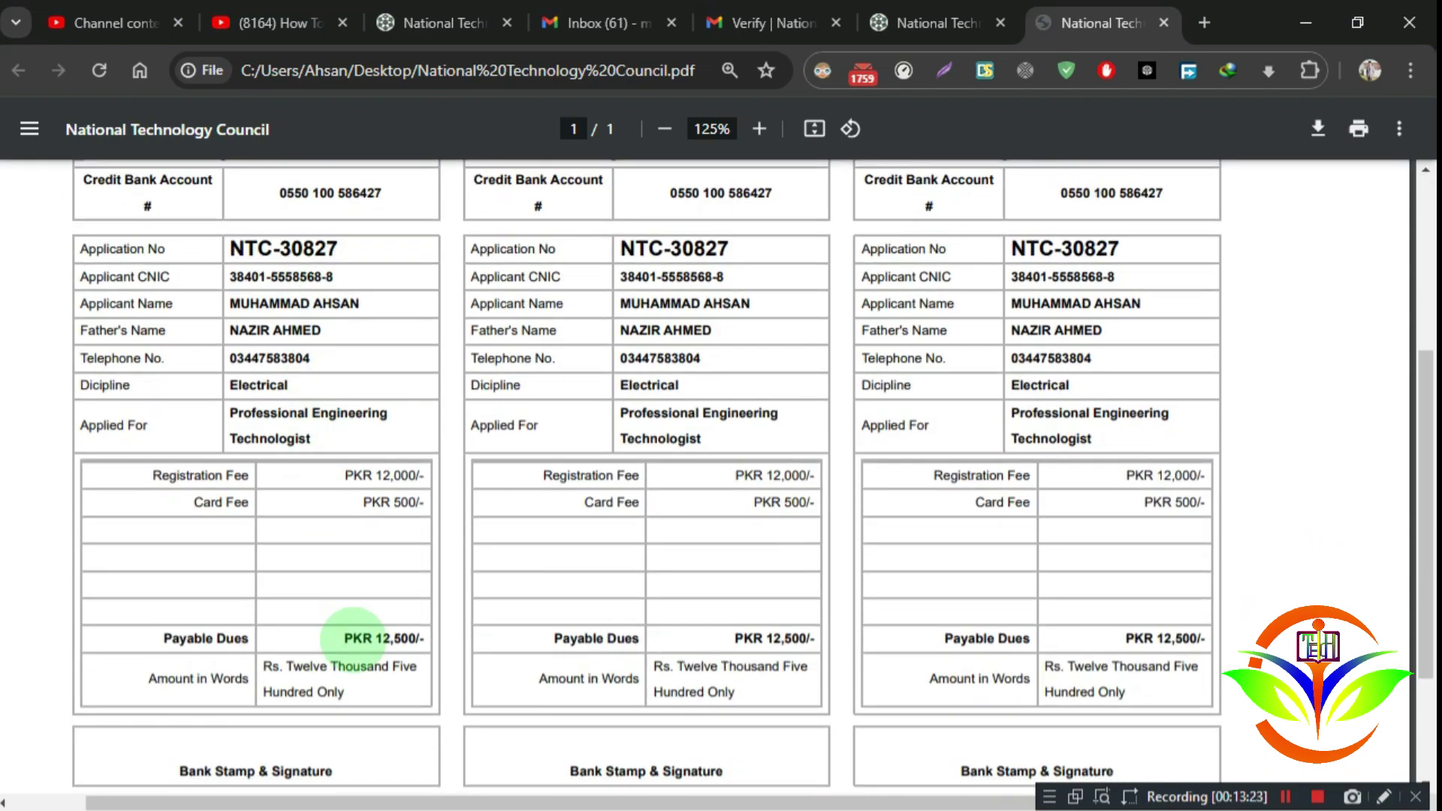
scroll(348, 583, up, 3)
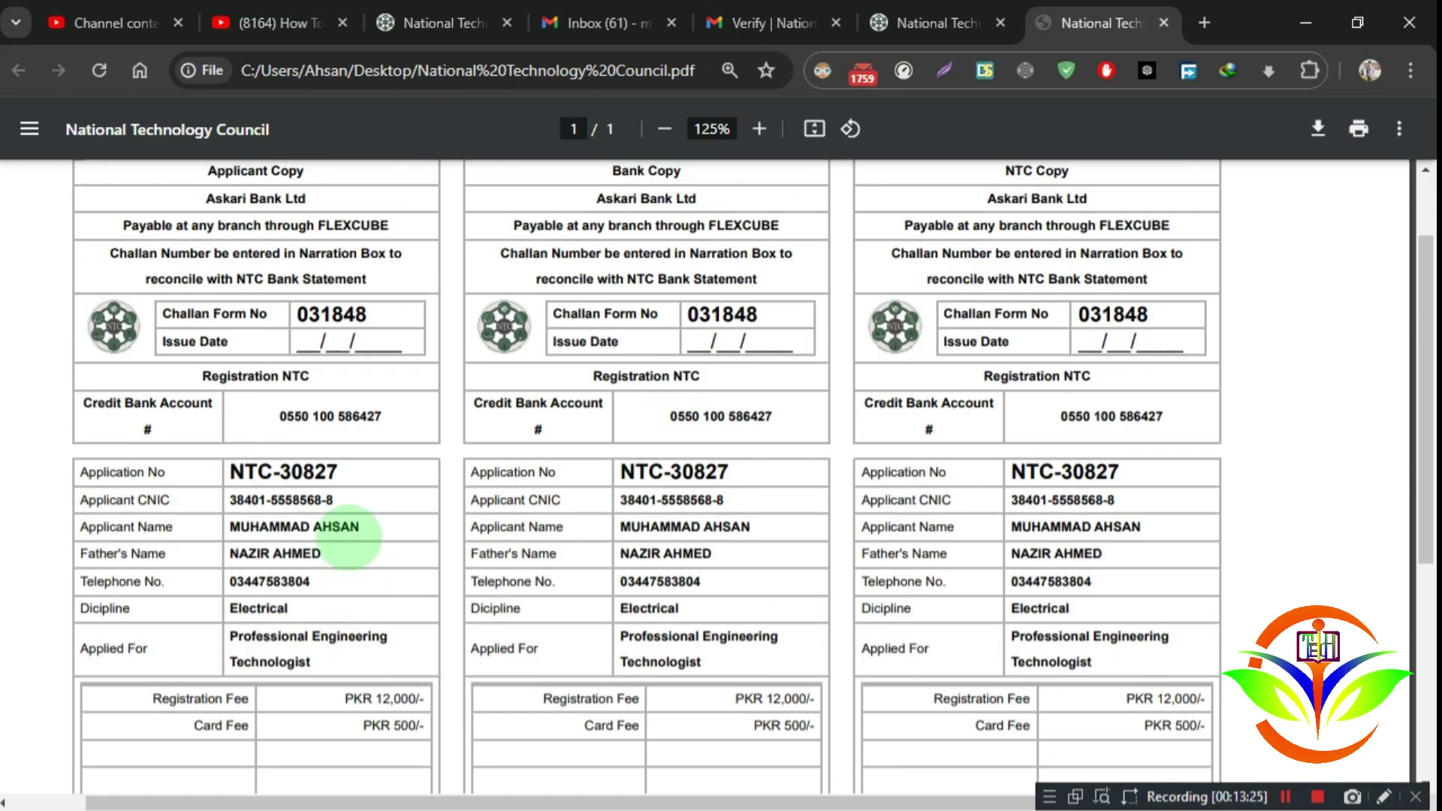
scroll(310, 600, up, 2)
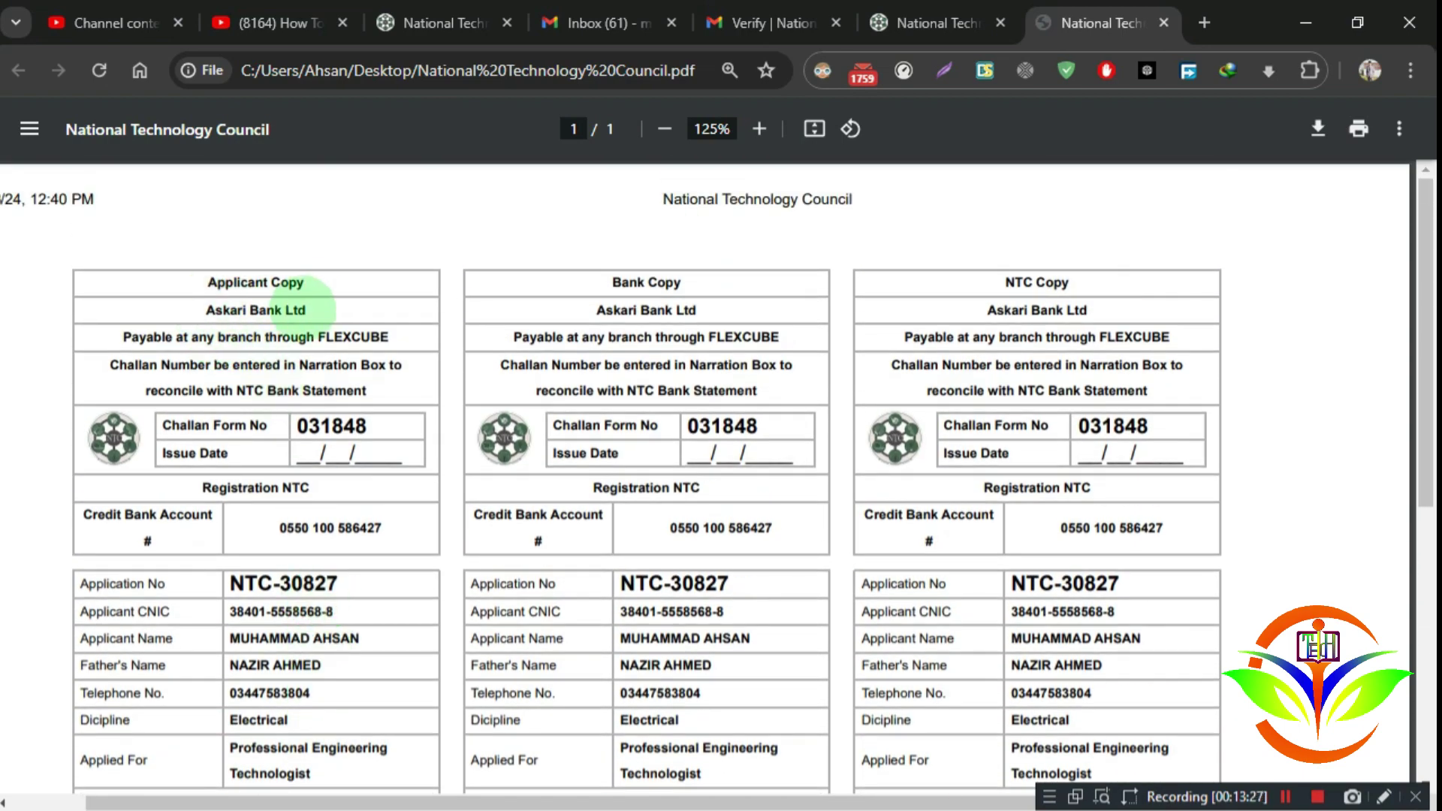
drag(205, 282, 317, 283)
drag(595, 280, 723, 280)
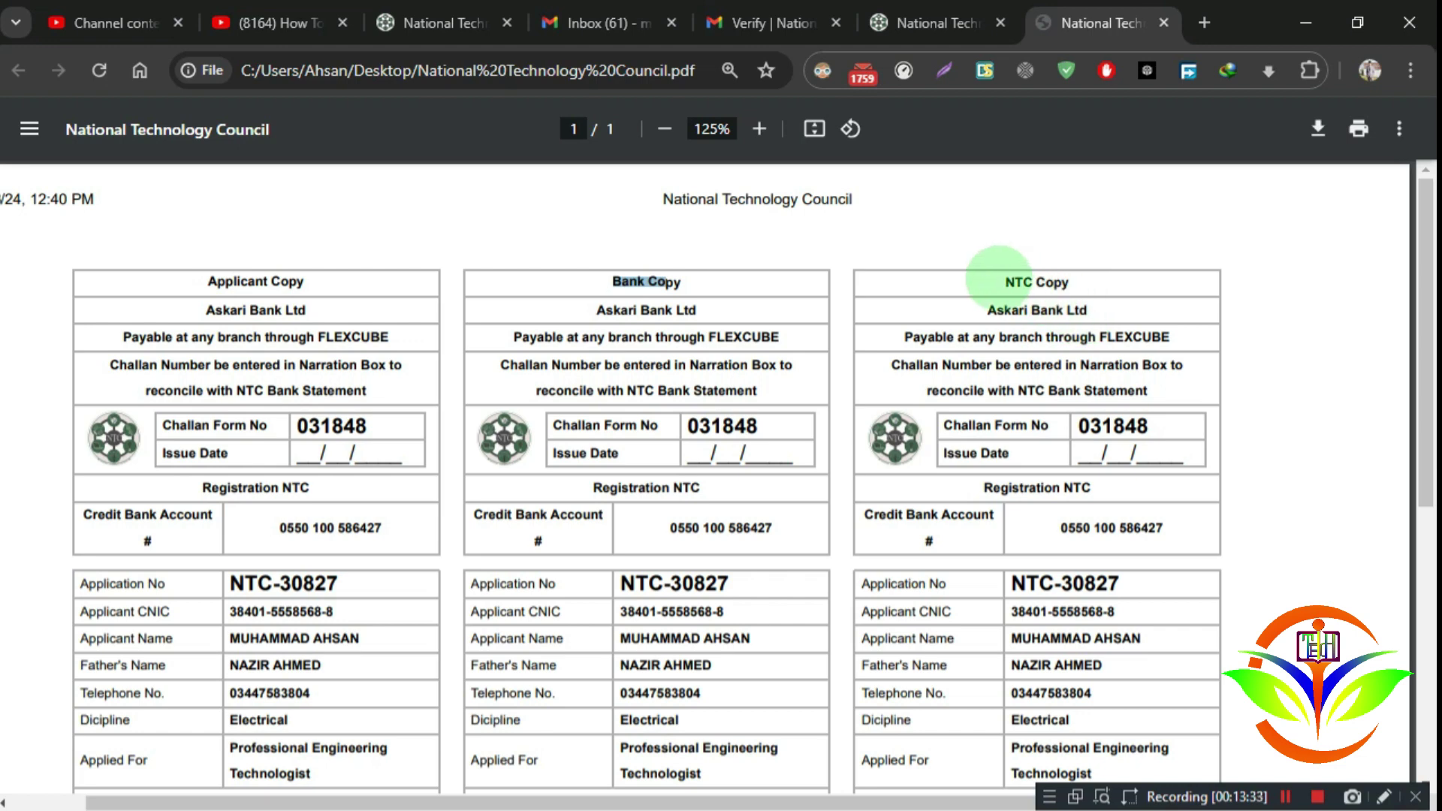
mouse_move(999, 281)
mouse_down()
mouse_move(1096, 278)
mouse_move(1010, 277)
mouse_up()
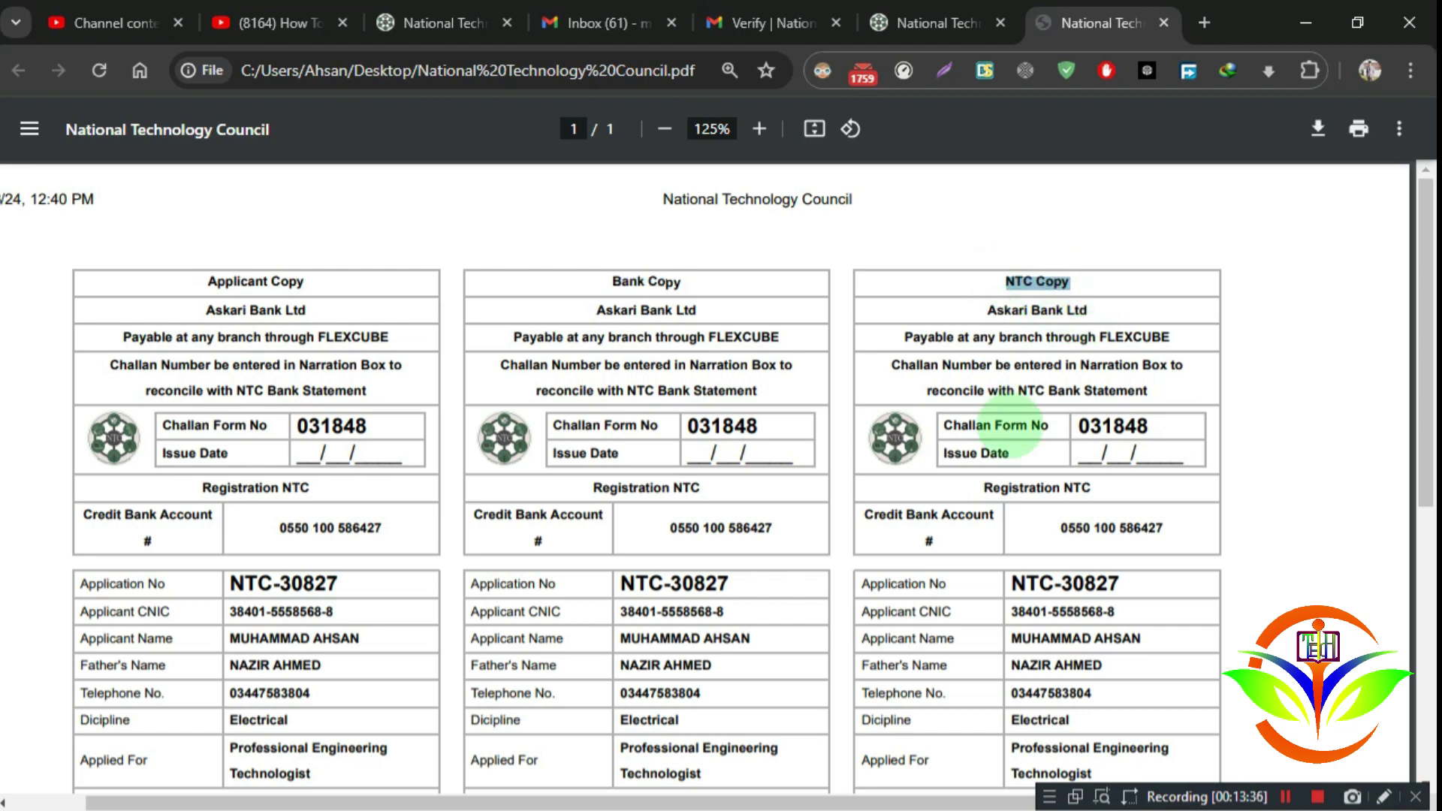
scroll(1013, 471, down, 7)
scroll(1010, 469, up, 7)
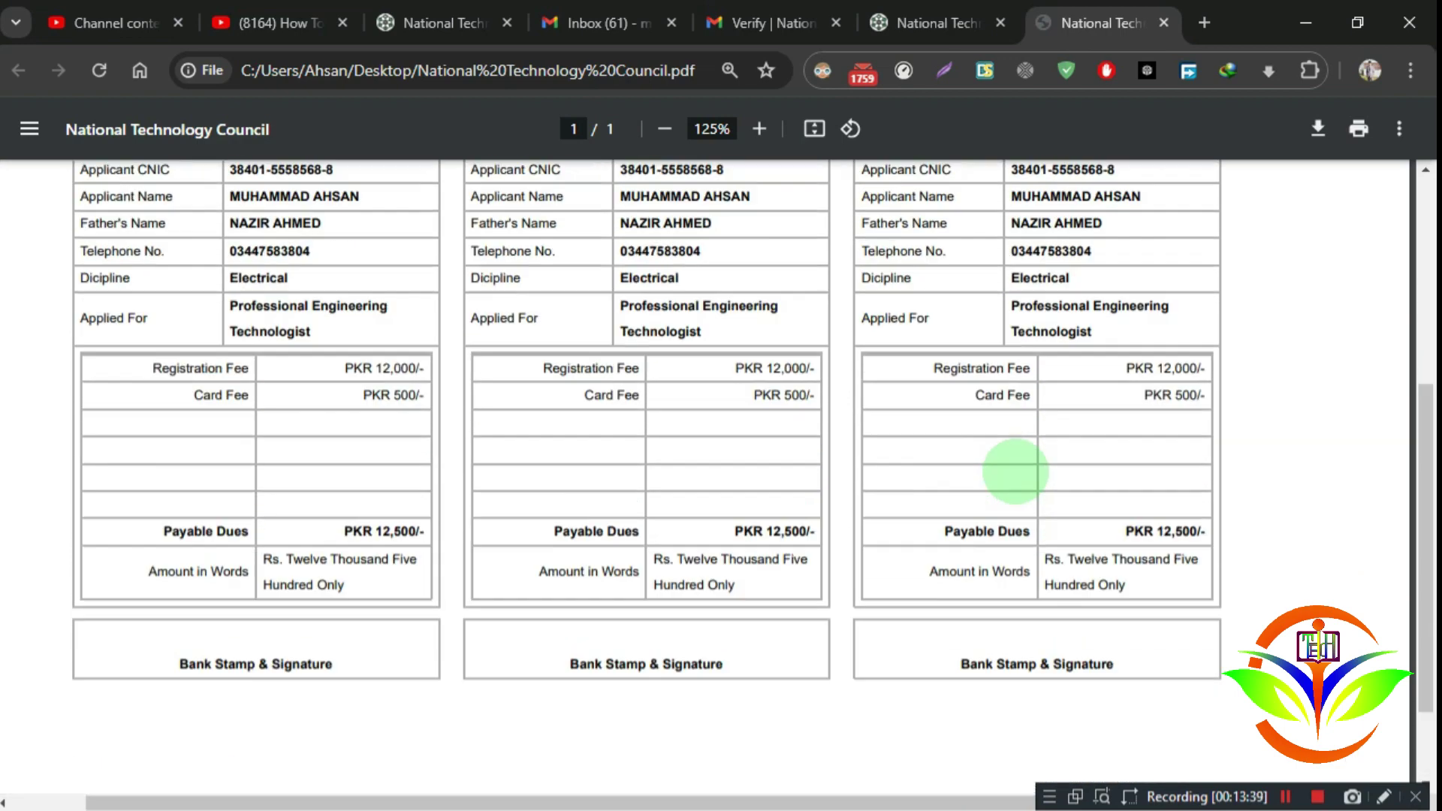
click(938, 23)
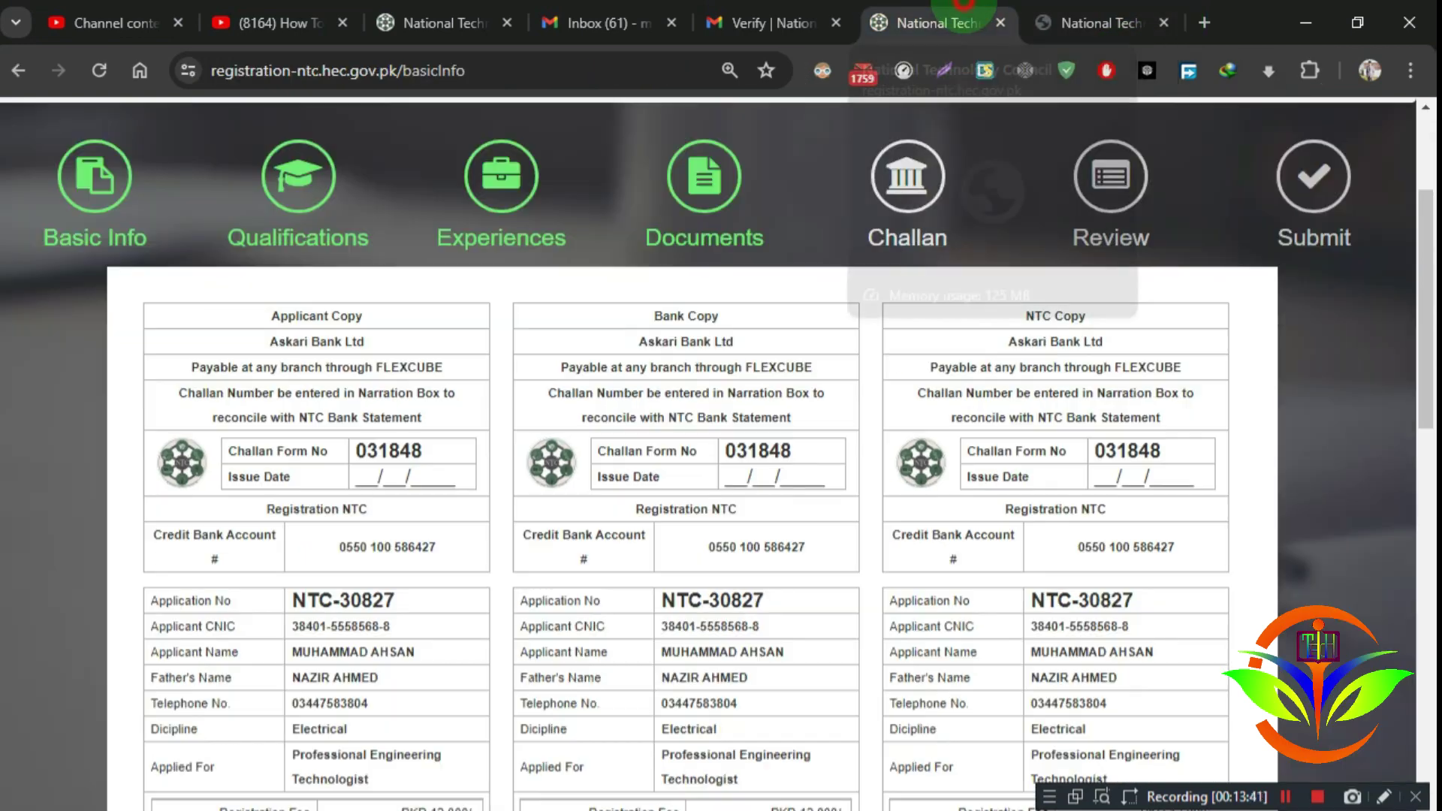
scroll(901, 315, down, 10)
scroll(901, 323, down, 3)
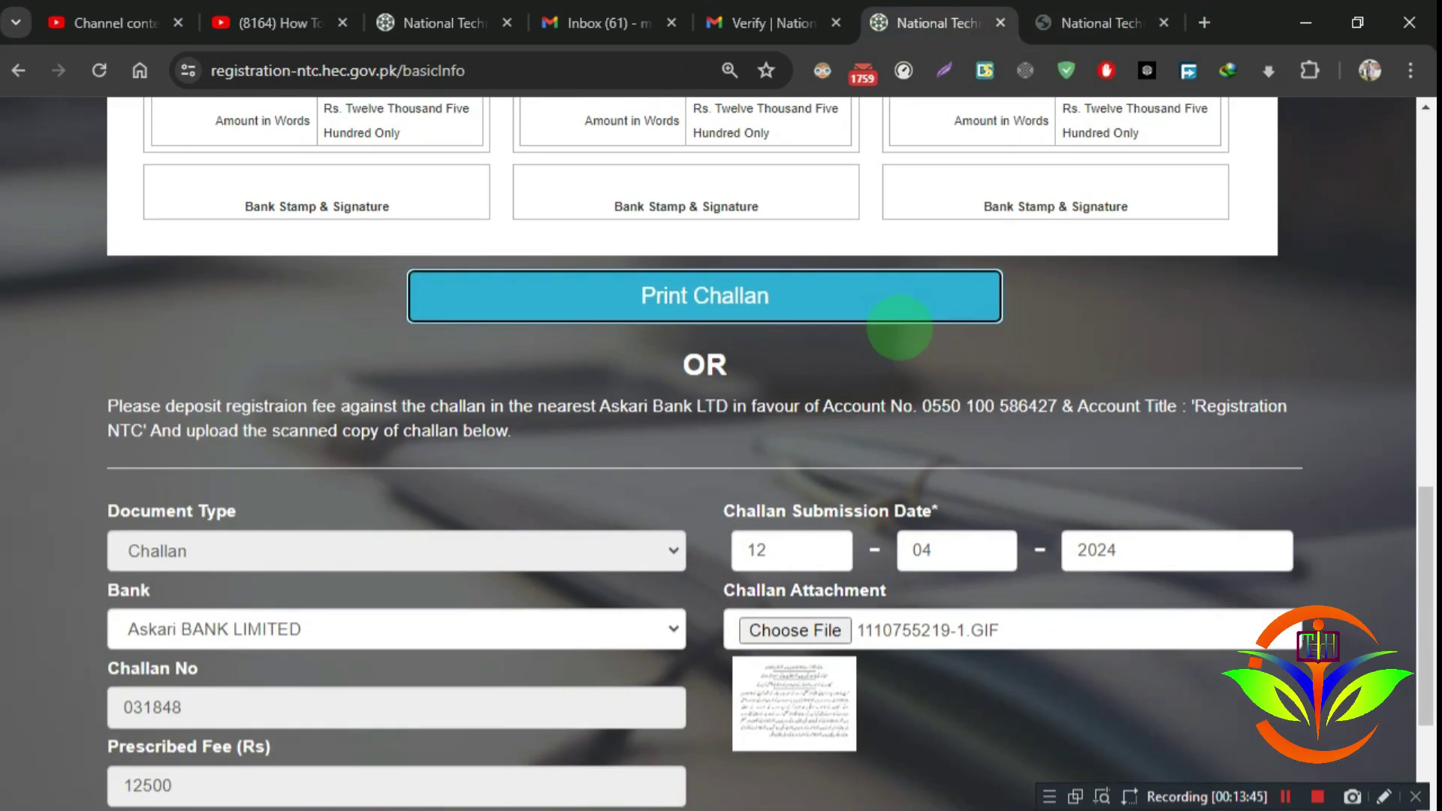
scroll(898, 323, up, 4)
scroll(1047, 240, up, 6)
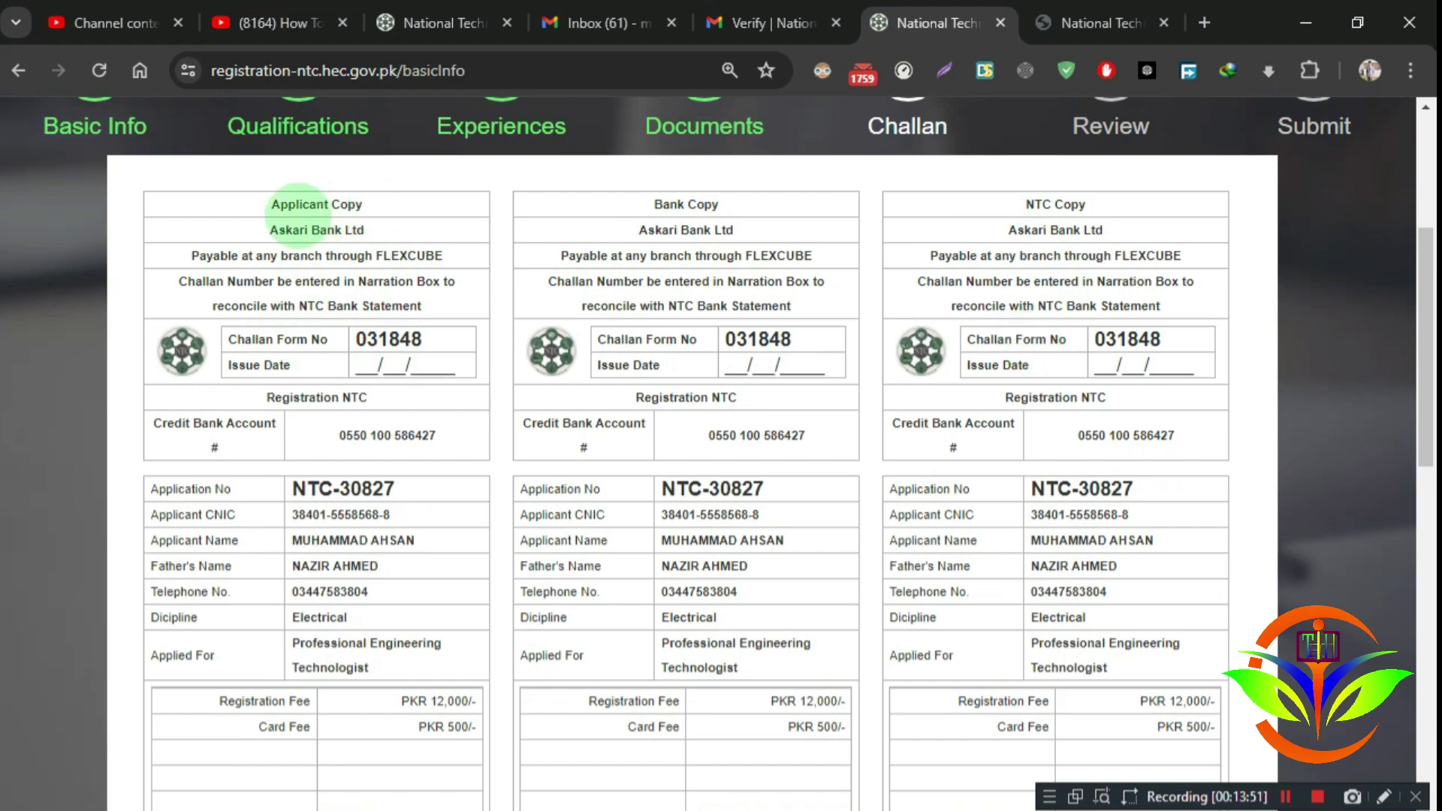
scroll(347, 586, down, 1)
scroll(347, 586, down, 9)
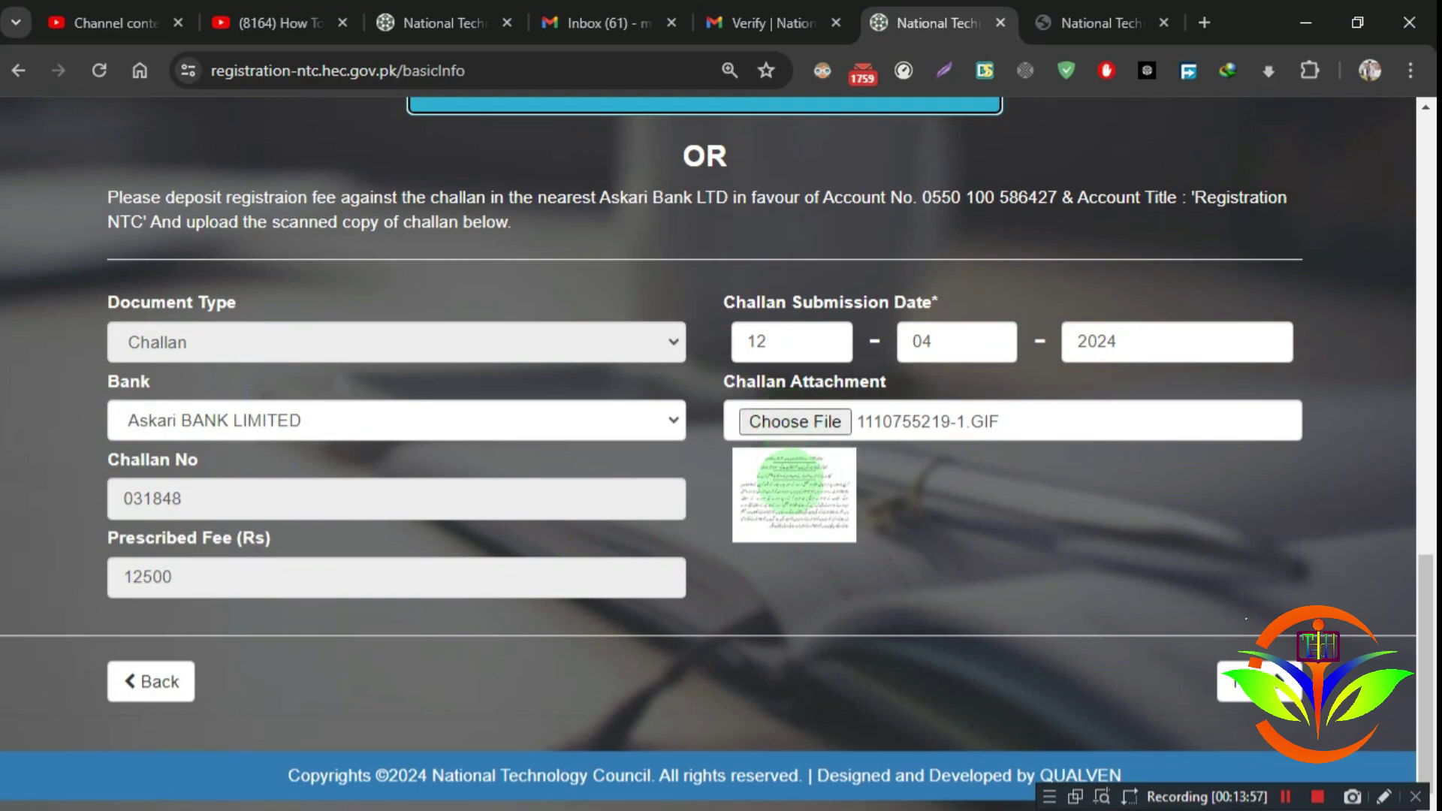
scroll(807, 518, up, 13)
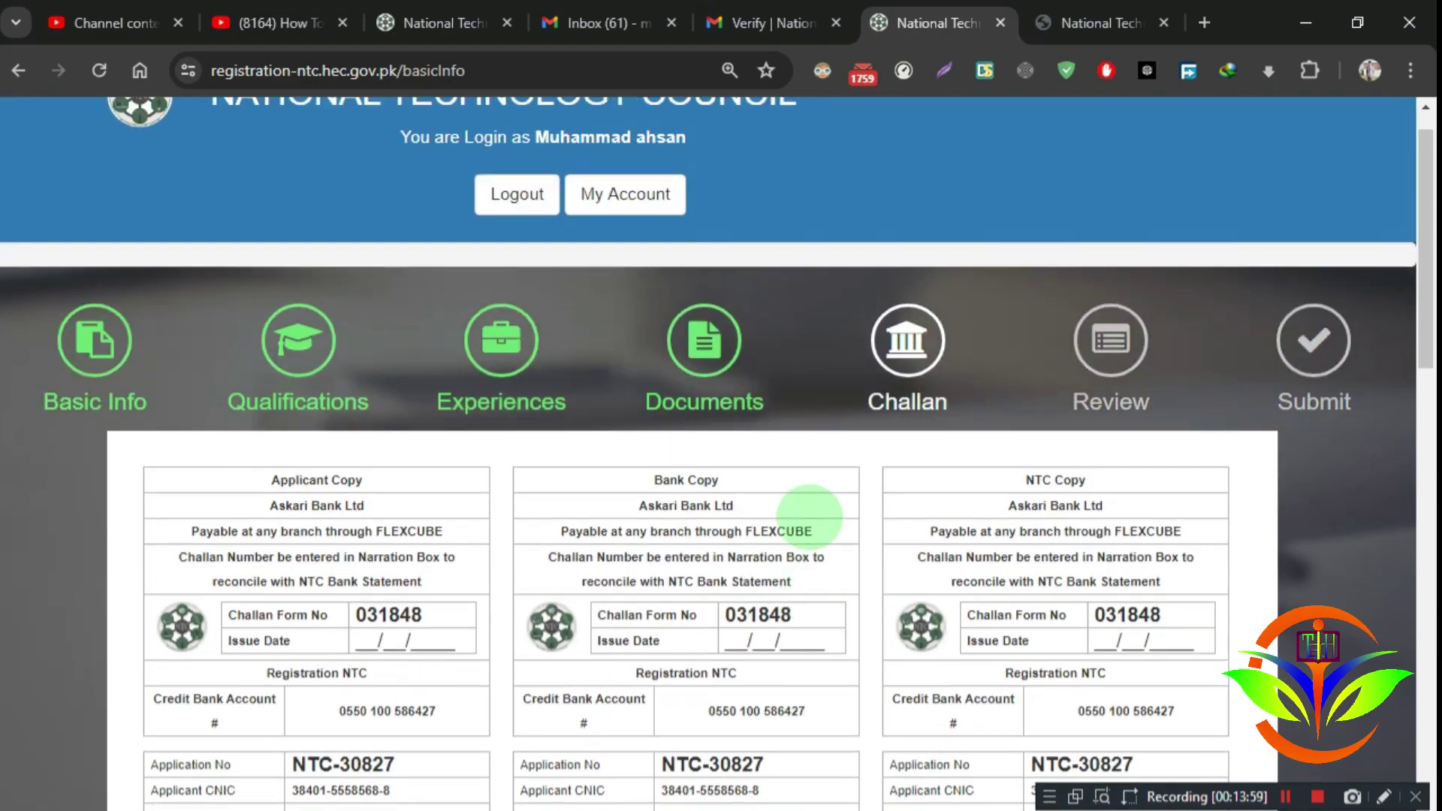
scroll(807, 518, down, 6)
scroll(810, 519, down, 8)
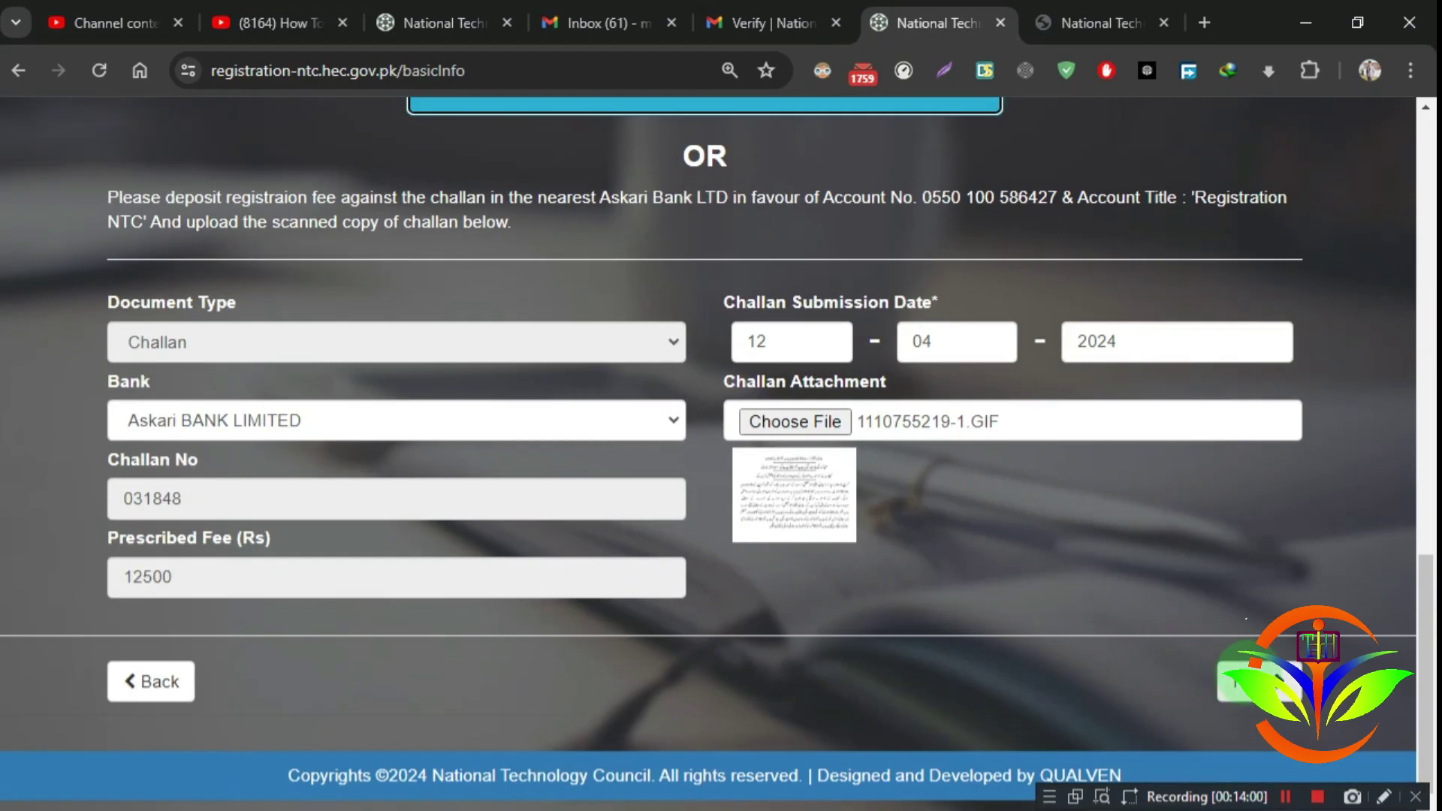
Step: Open the Review step and scroll through Basic Information, Documents, Qualifications, Experience and Challan Detail
click(1249, 672)
scroll(1062, 531, up, 15)
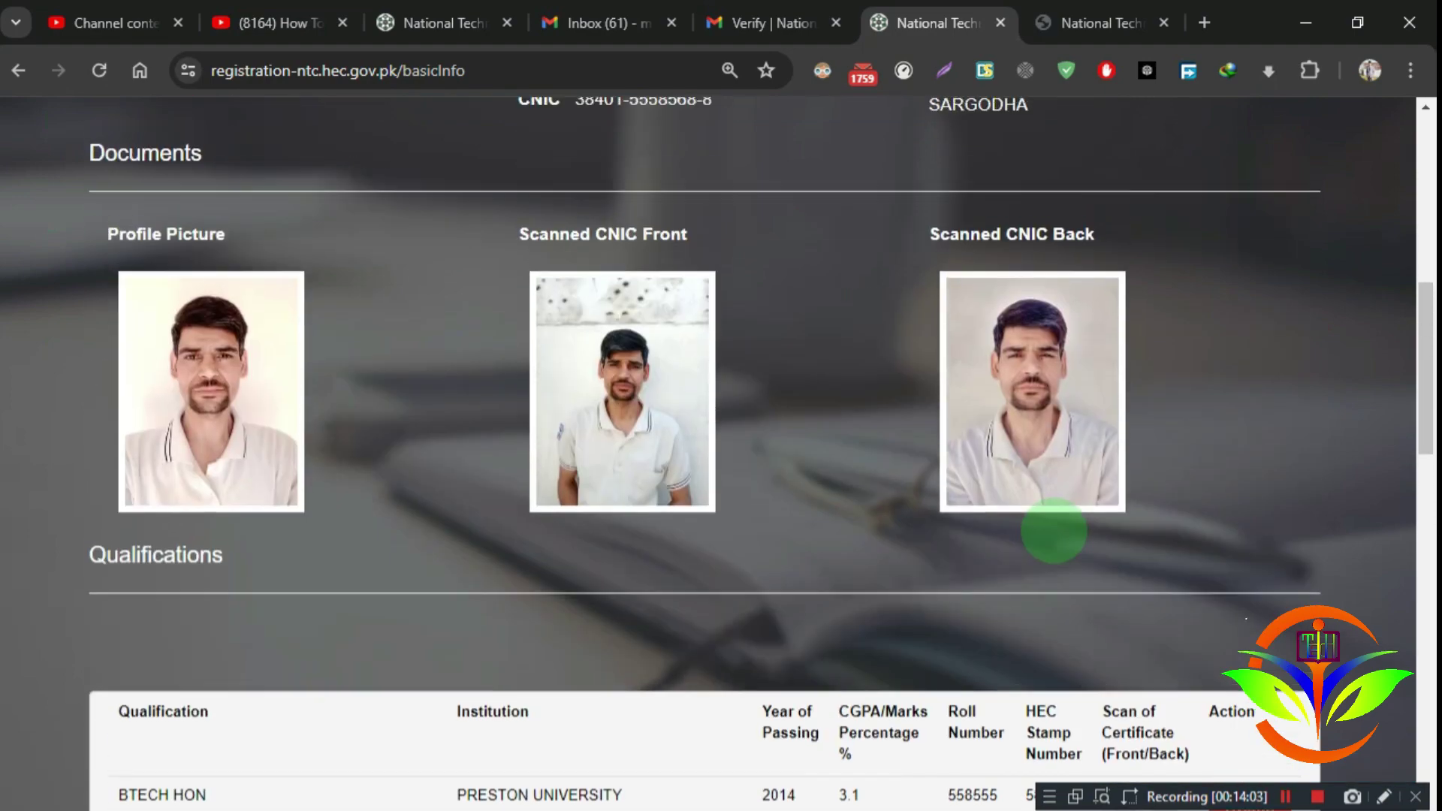
scroll(1051, 533, up, 3)
scroll(701, 450, down, 4)
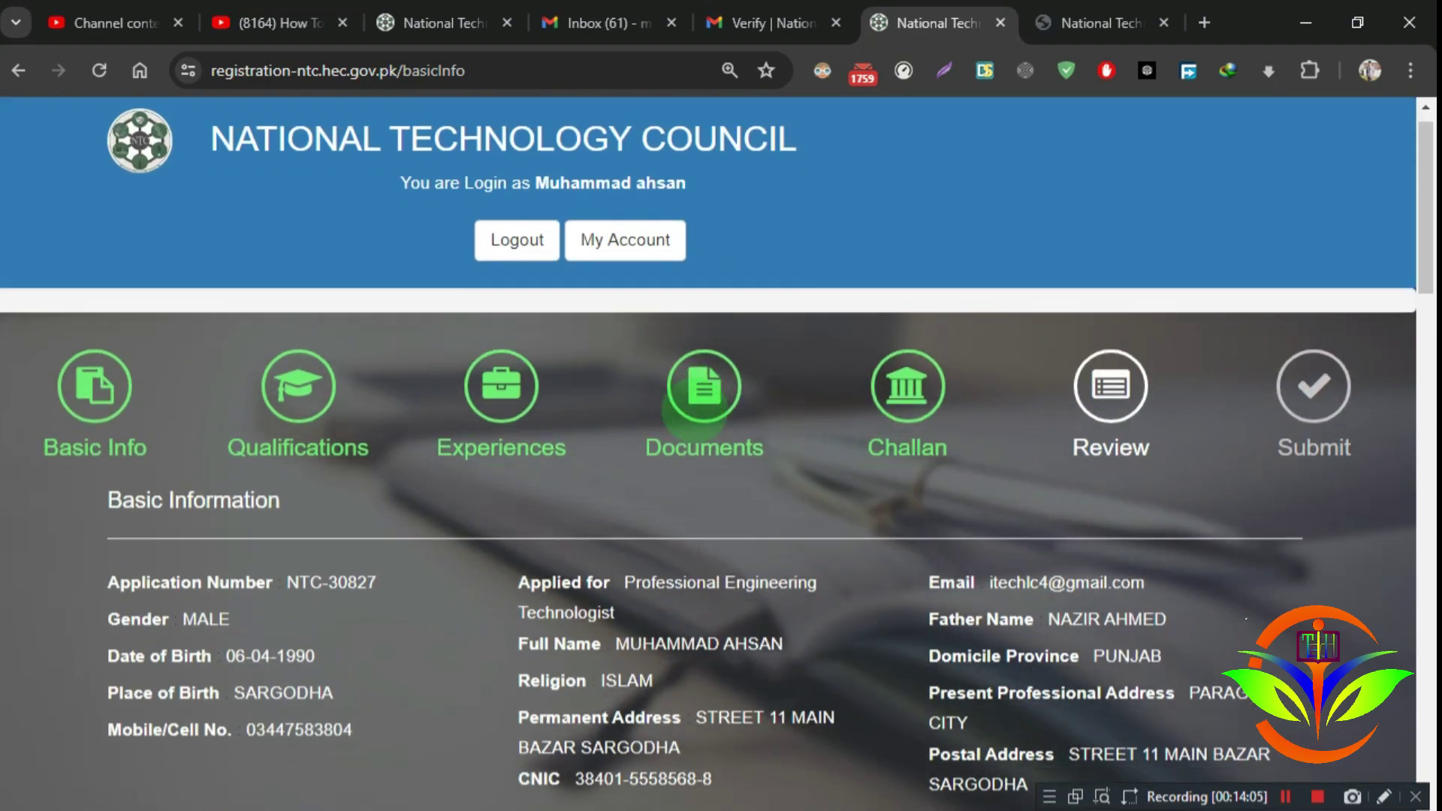
scroll(970, 404, down, 10)
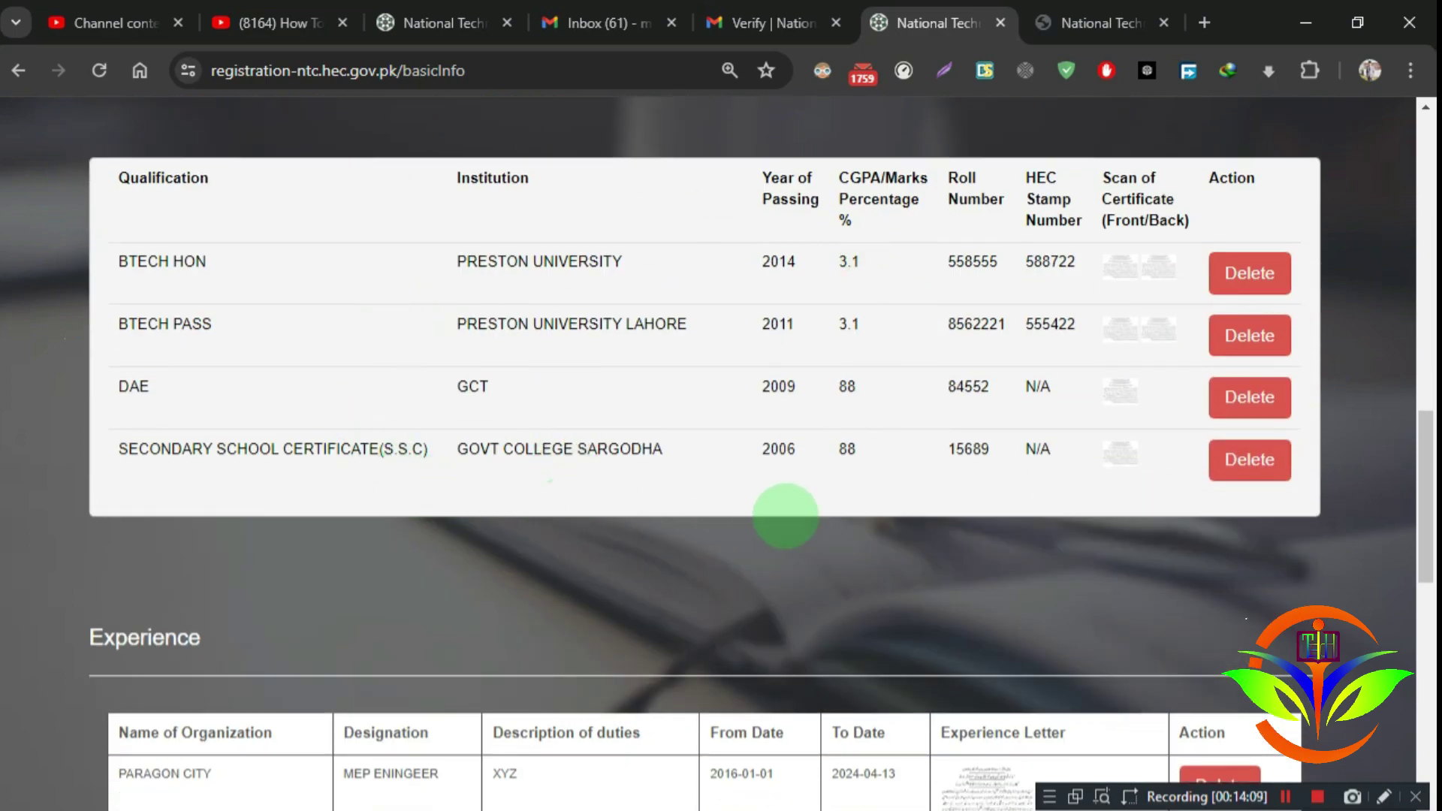
scroll(844, 518, down, 3)
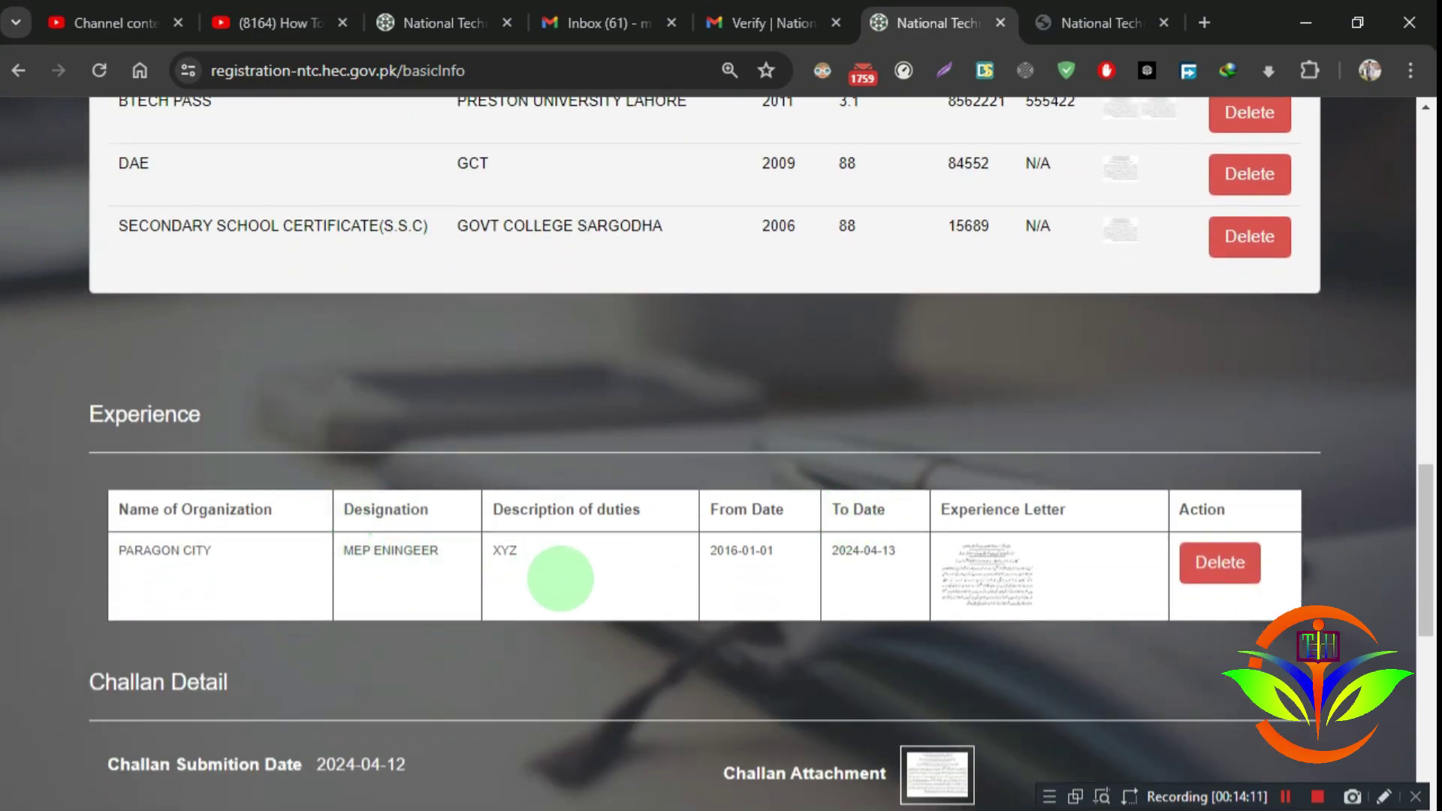
scroll(567, 579, down, 3)
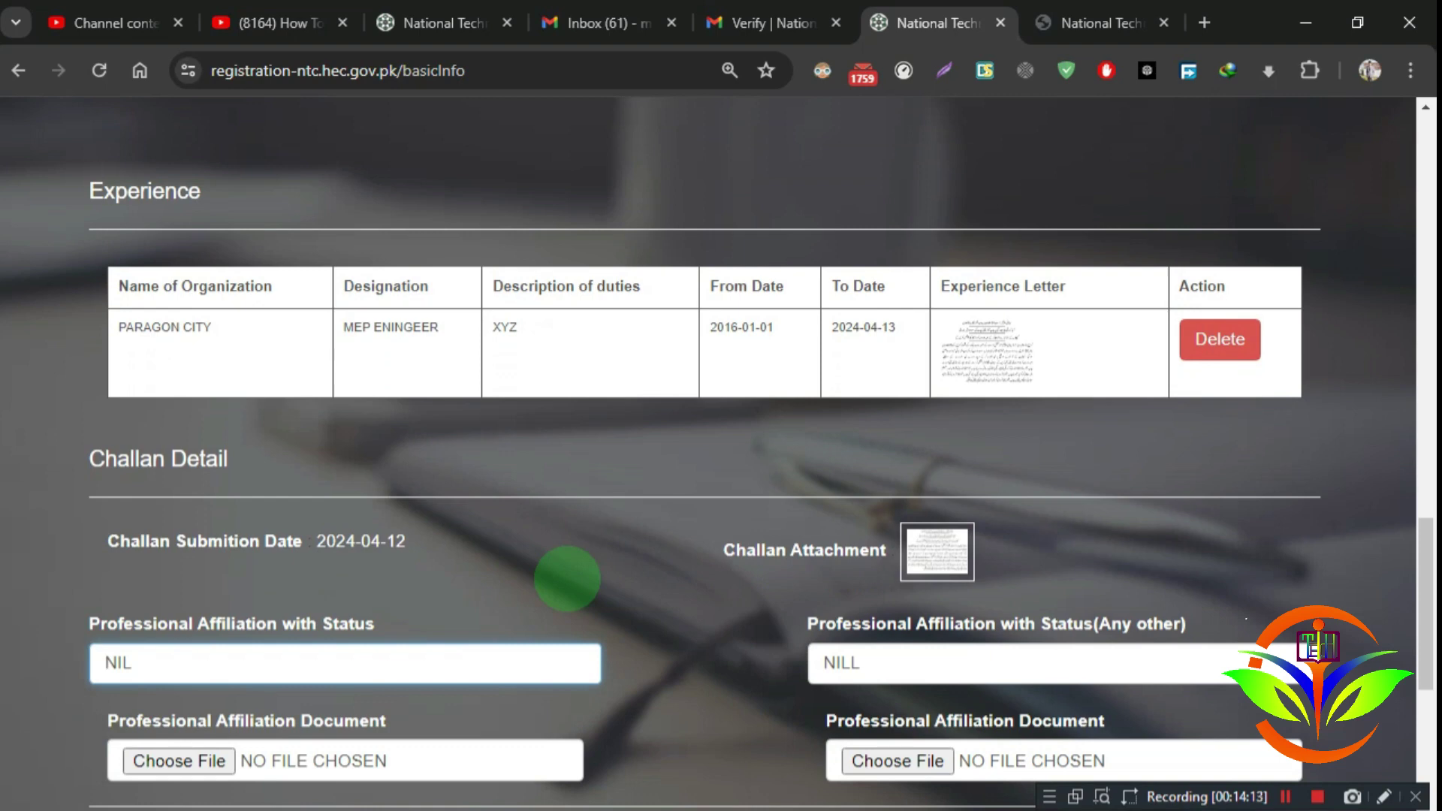
scroll(499, 516, up, 2)
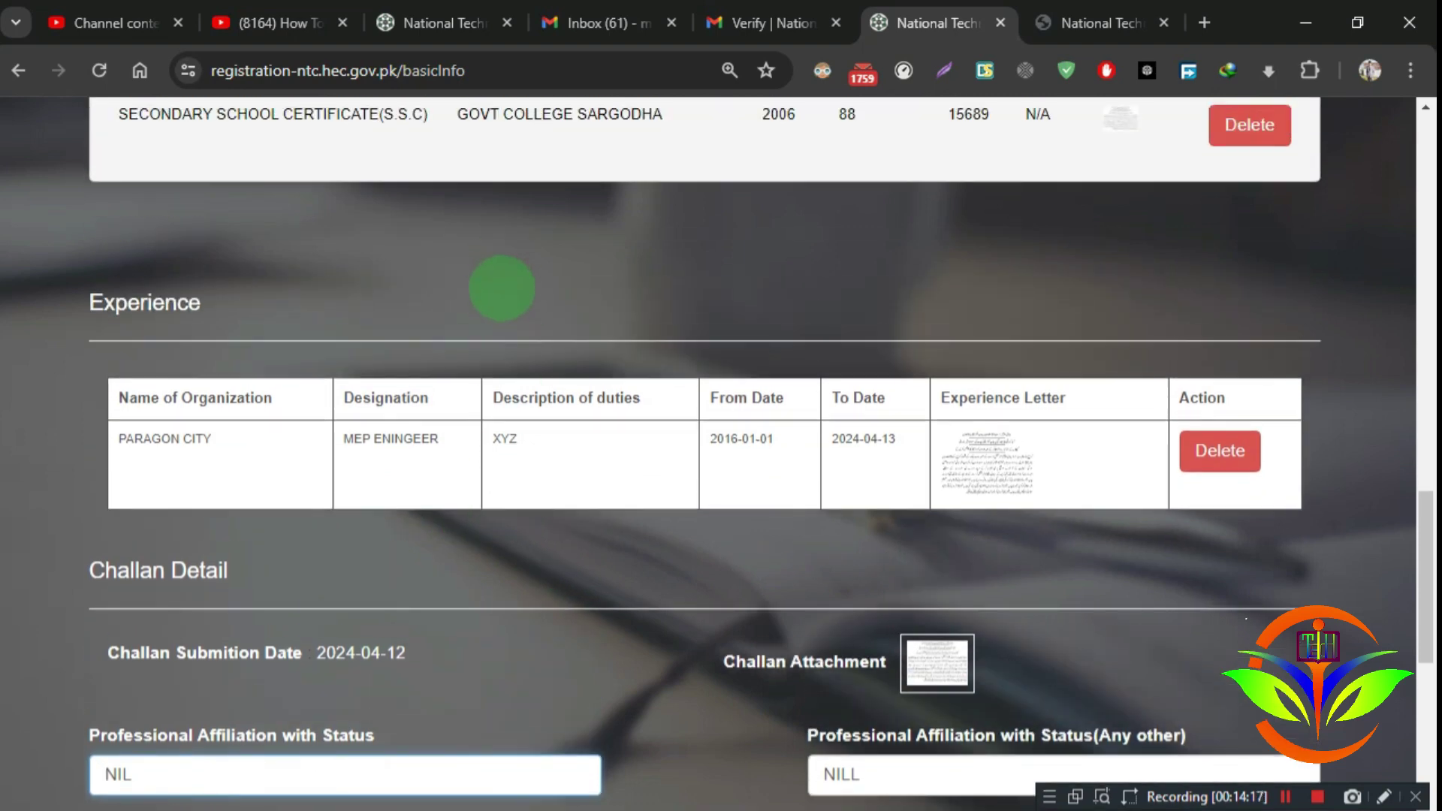
scroll(499, 290, down, 6)
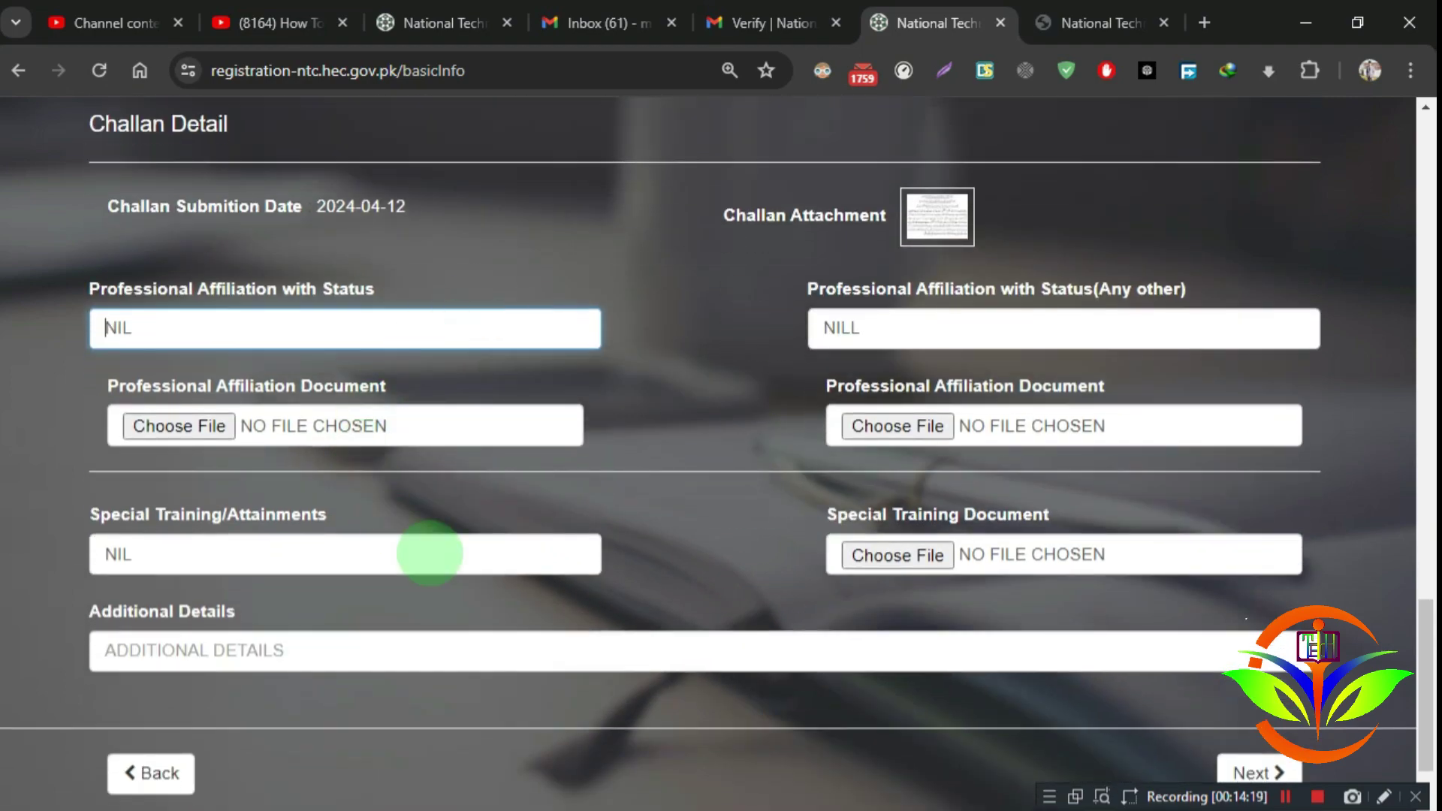
scroll(670, 629, down, 1)
scroll(831, 629, up, 15)
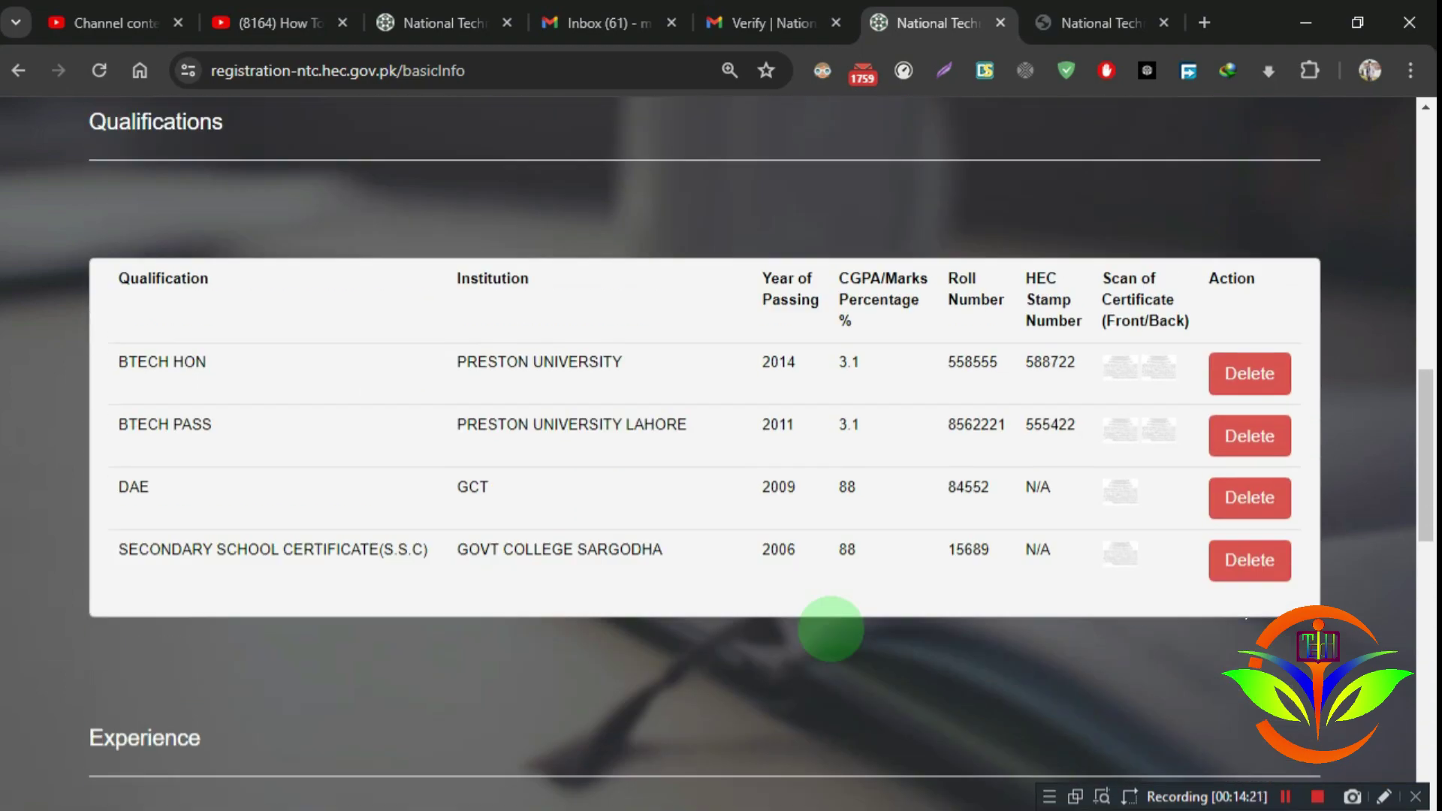
scroll(831, 628, up, 7)
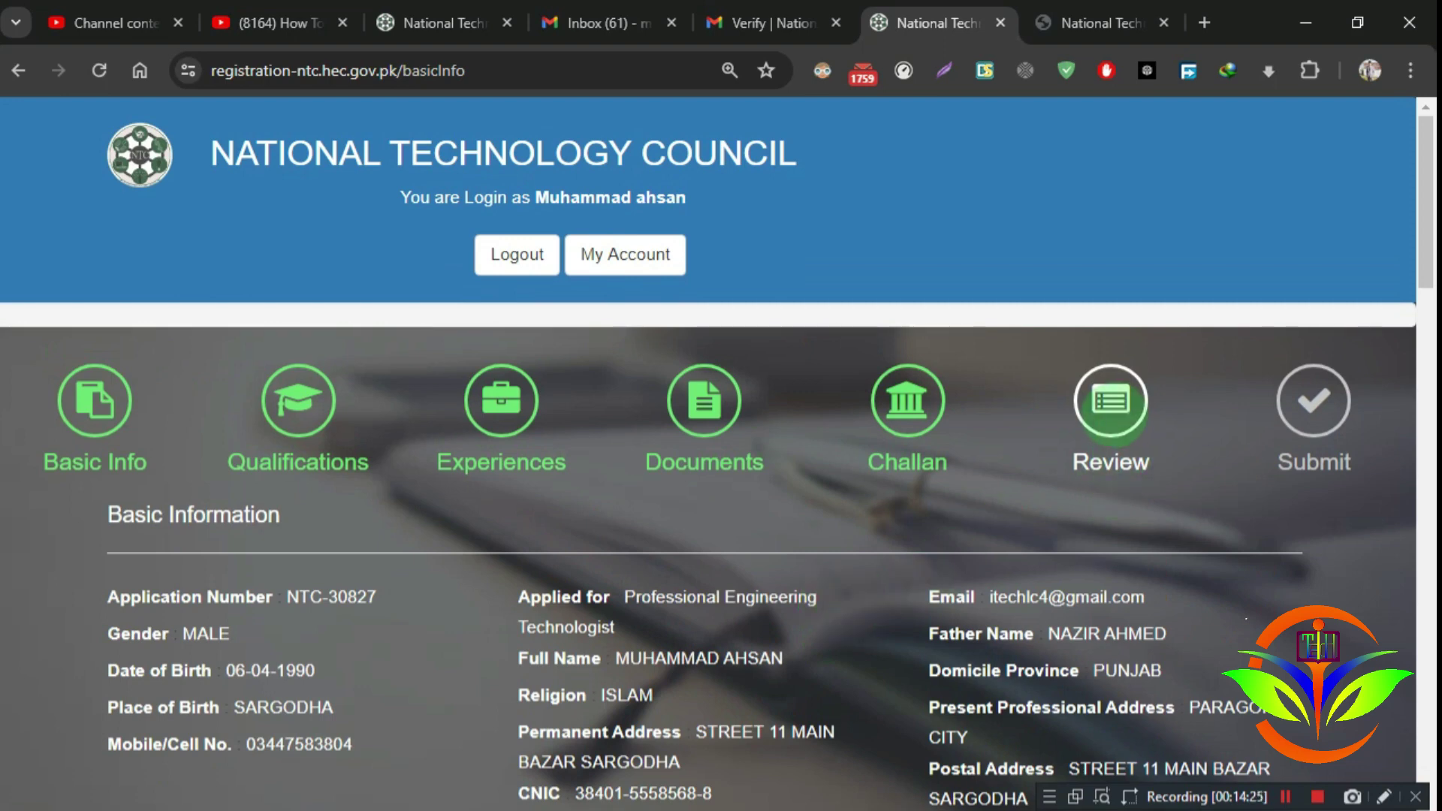
scroll(1110, 426, down, 2)
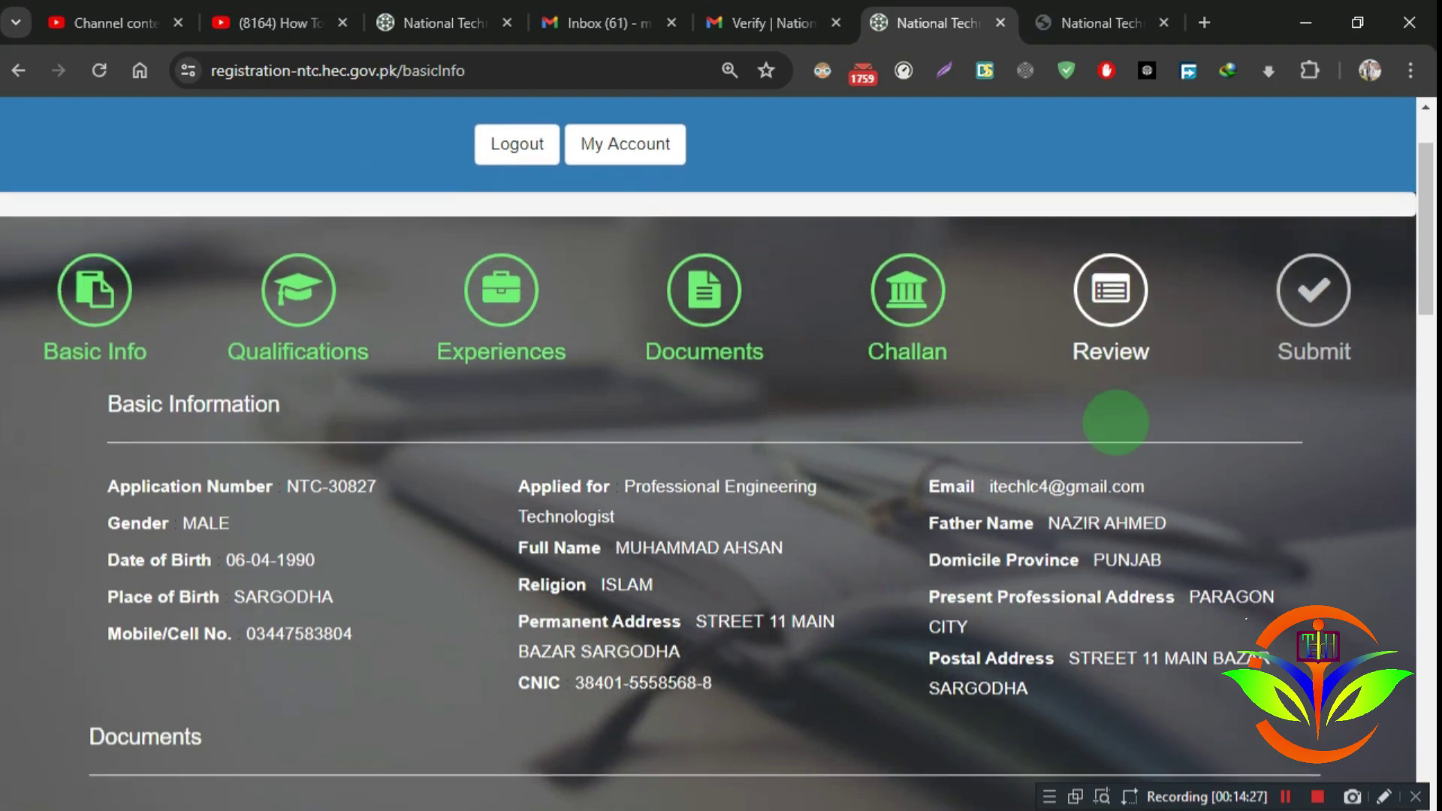
scroll(1141, 474, down, 10)
scroll(1142, 473, down, 8)
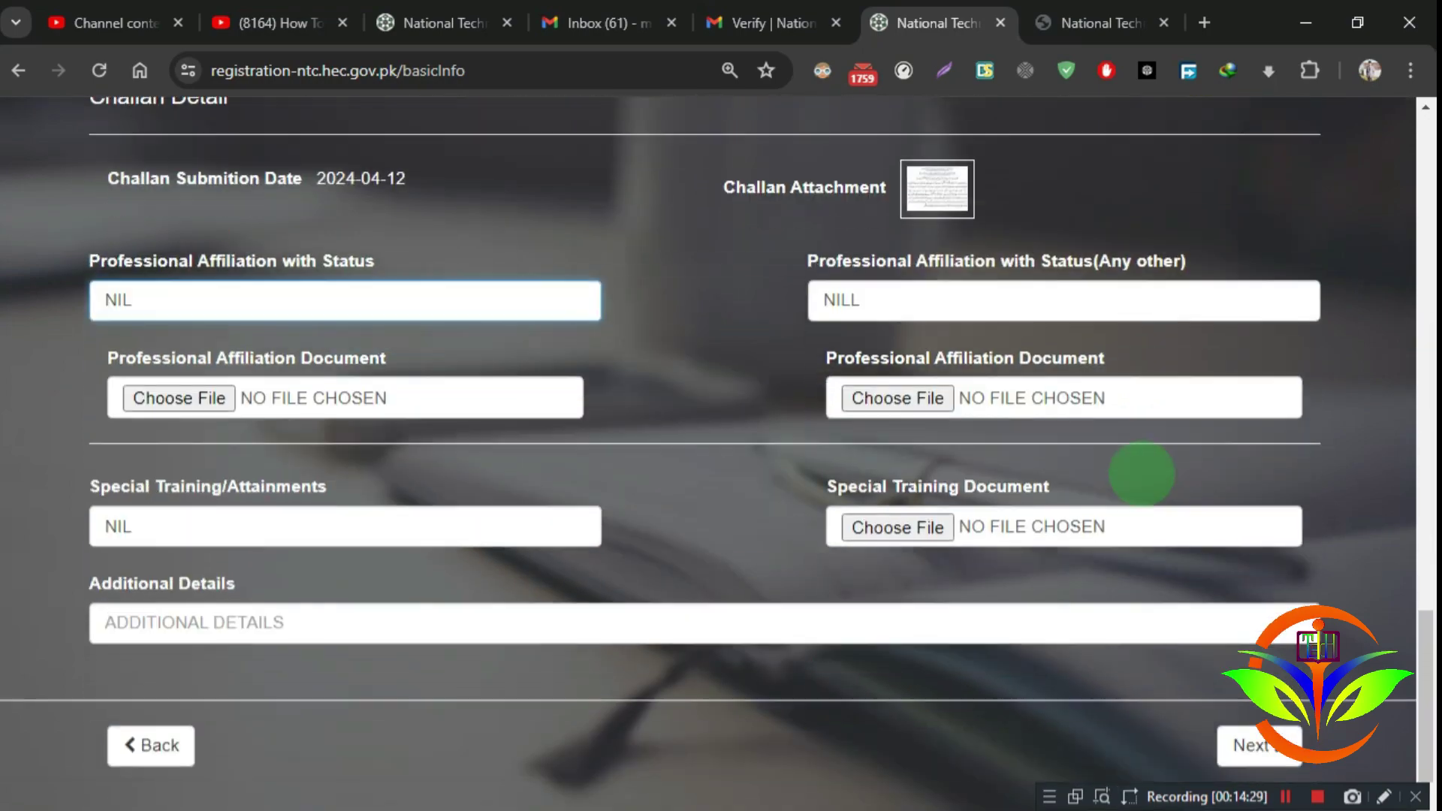
Step: Continue to the Submit step and tick 'I read and understand Terms and Policies'
click(1250, 681)
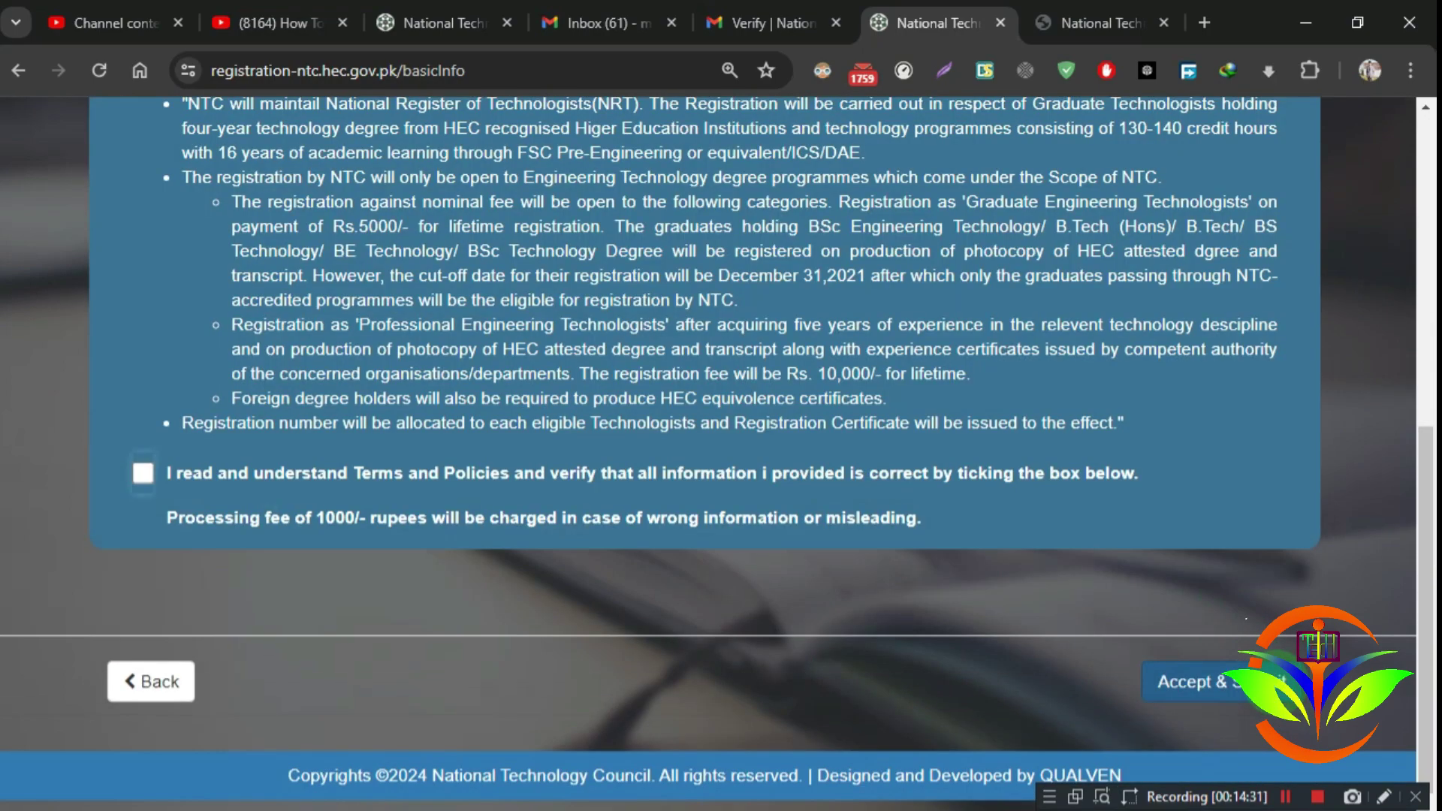
scroll(976, 571, up, 10)
scroll(976, 571, down, 3)
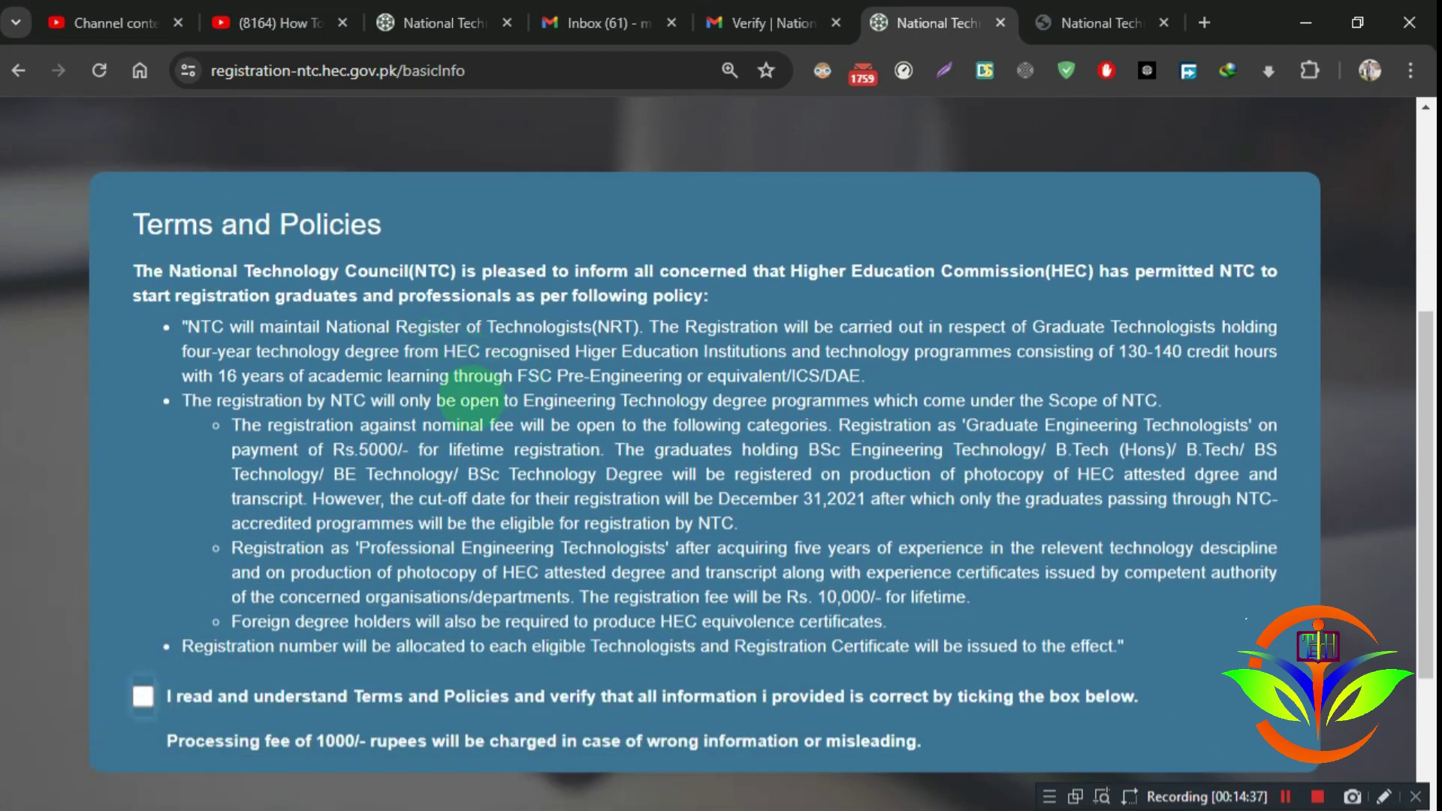
click(142, 696)
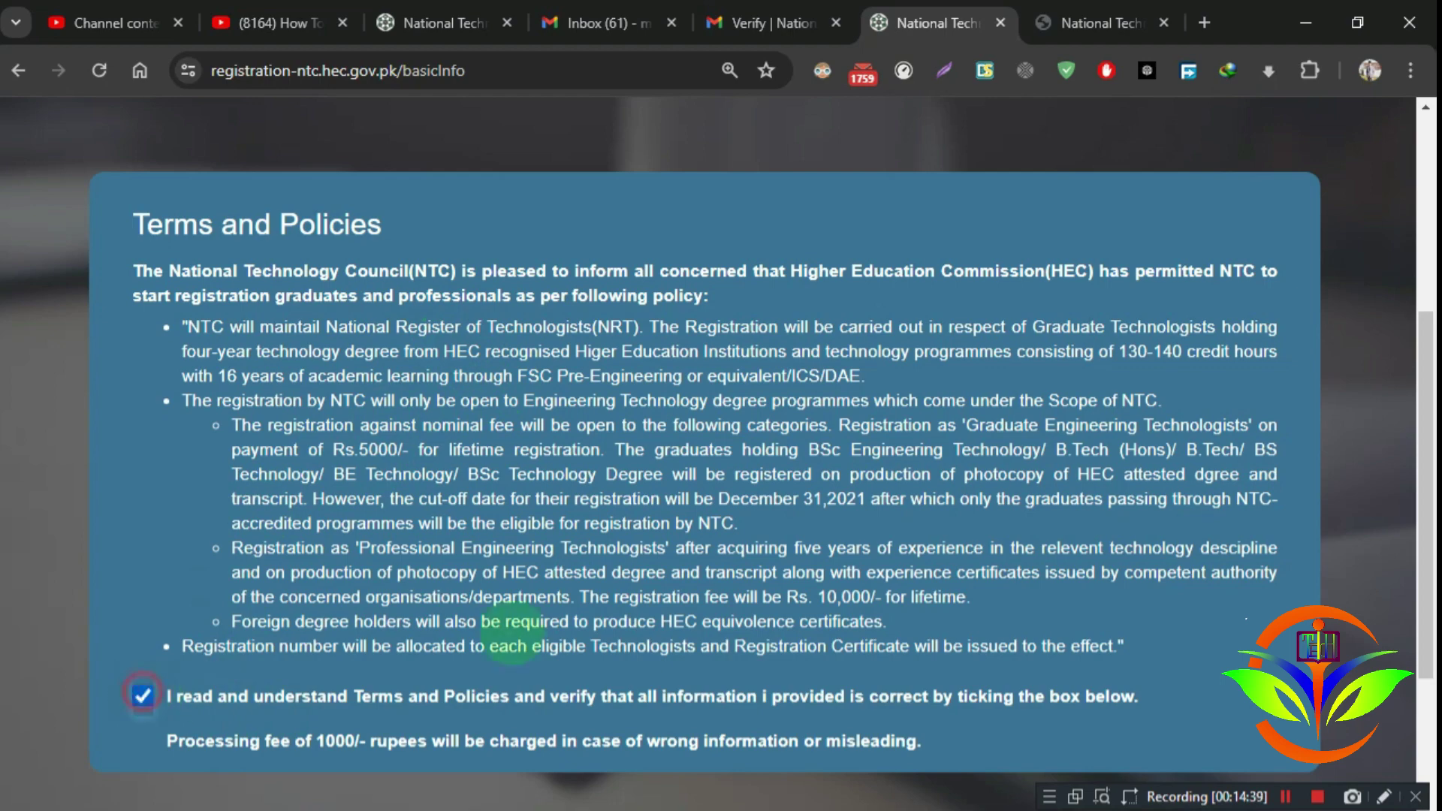
scroll(605, 537, up, 2)
scroll(605, 537, down, 5)
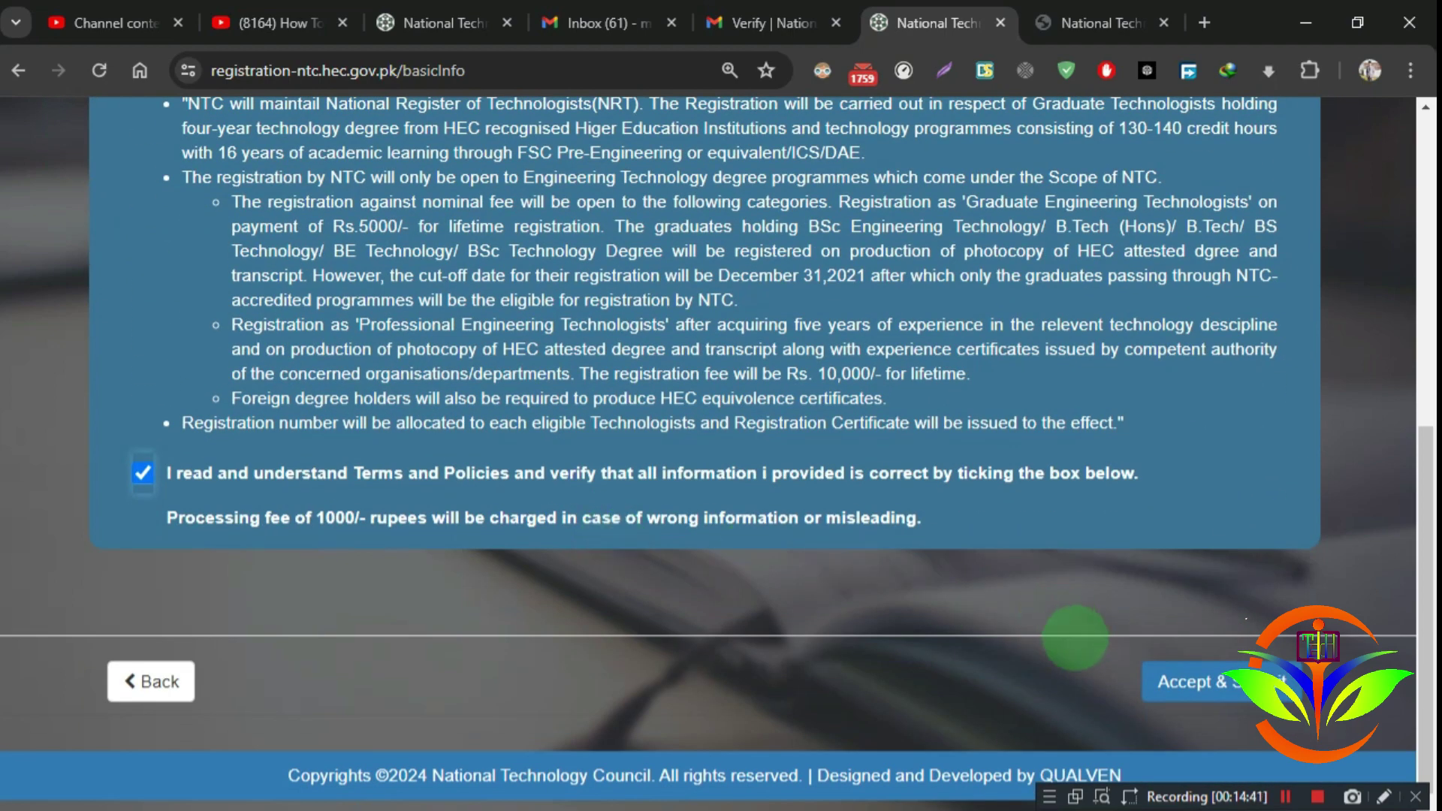
scroll(945, 650, up, 8)
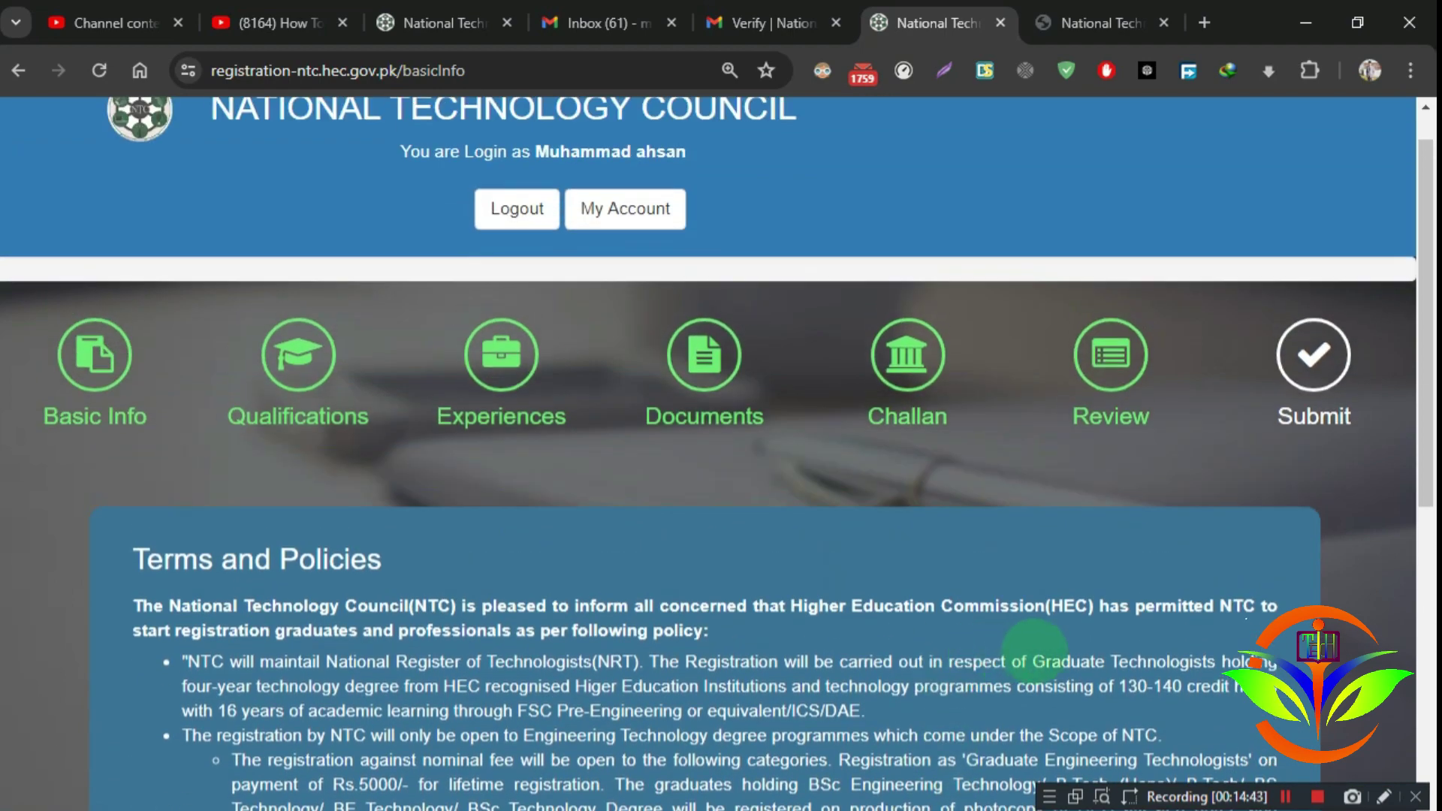
scroll(1060, 574, down, 4)
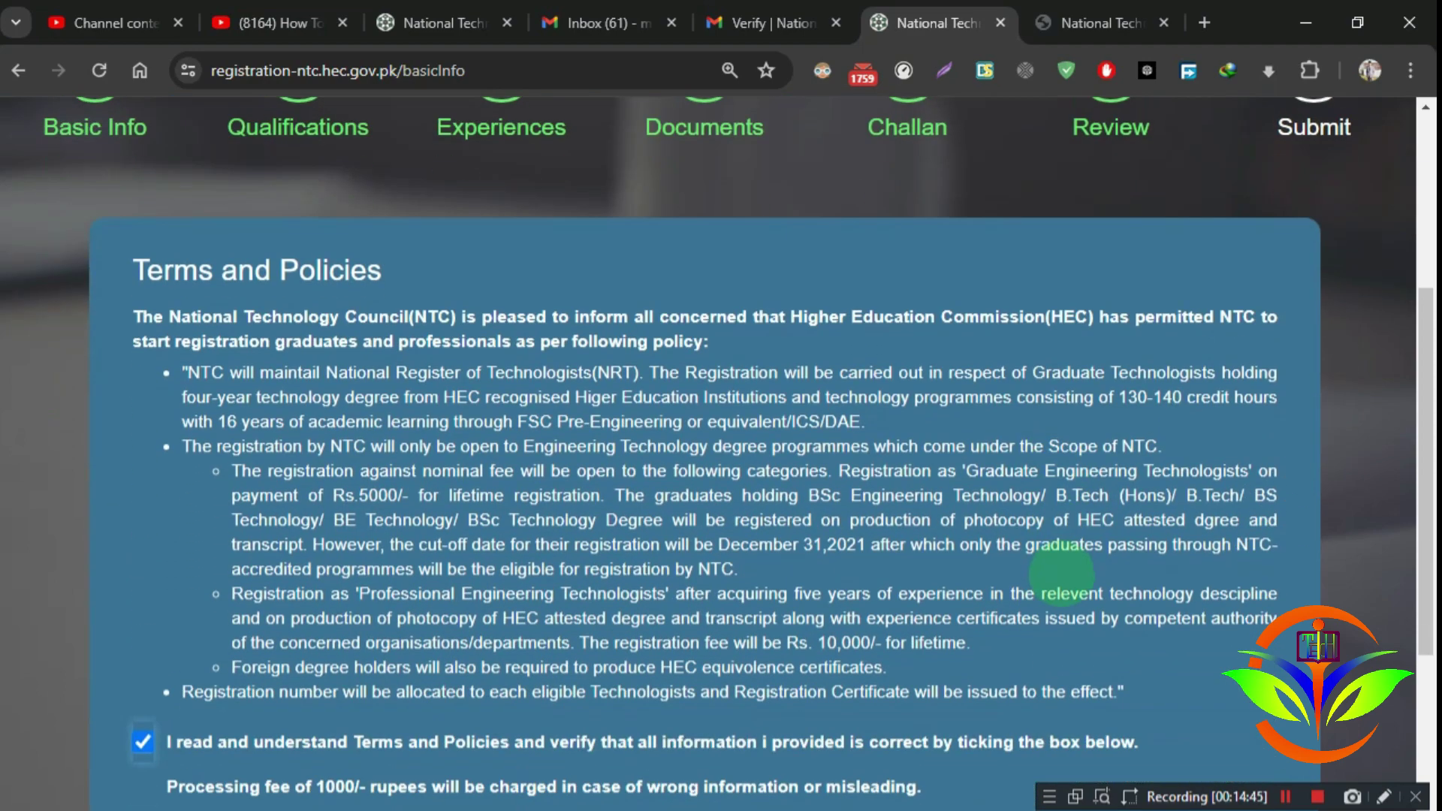
scroll(1061, 575, up, 3)
scroll(1069, 578, up, 2)
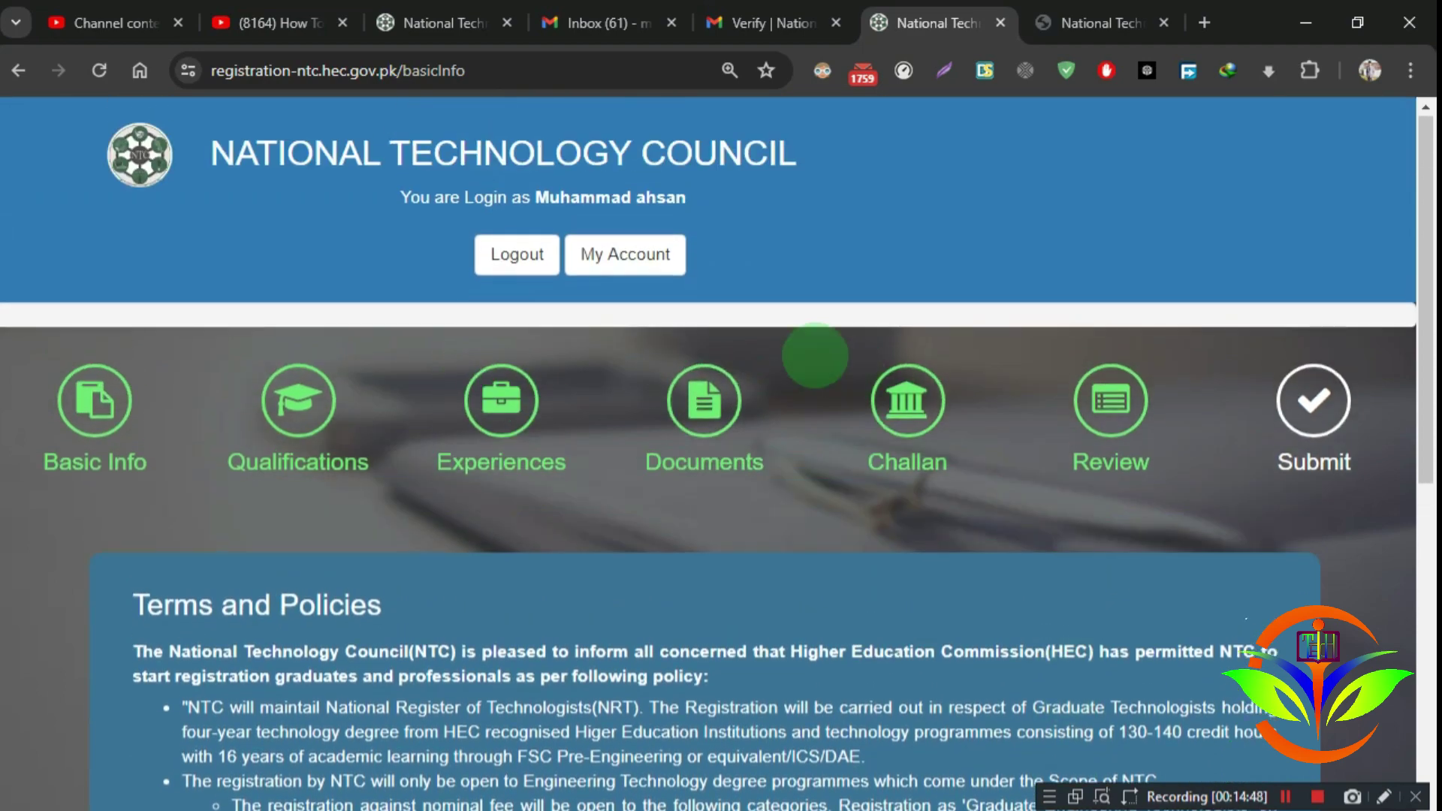
Step: Open the Application Status history and point out the Incomplete and Application Received entries
click(633, 255)
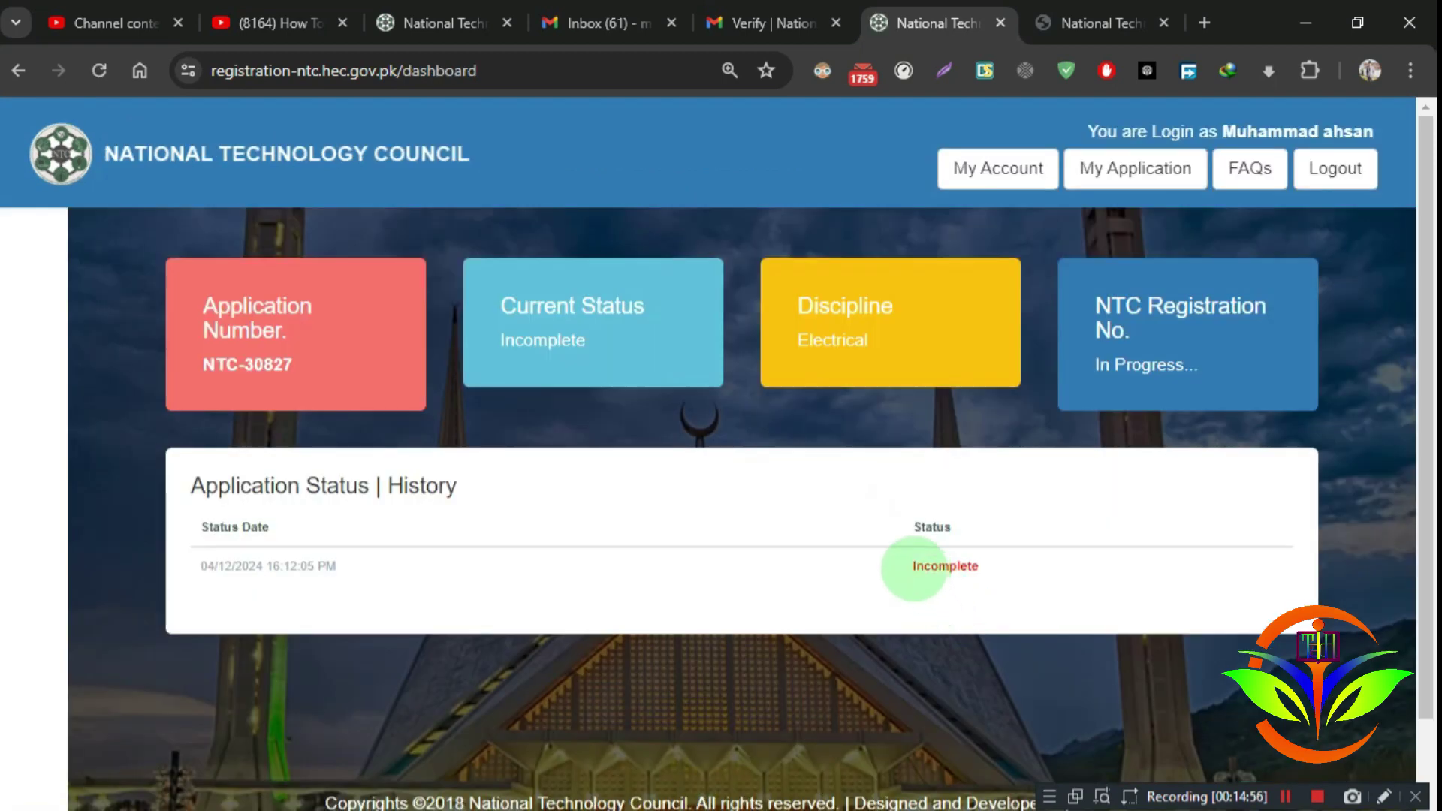
drag(911, 566, 999, 567)
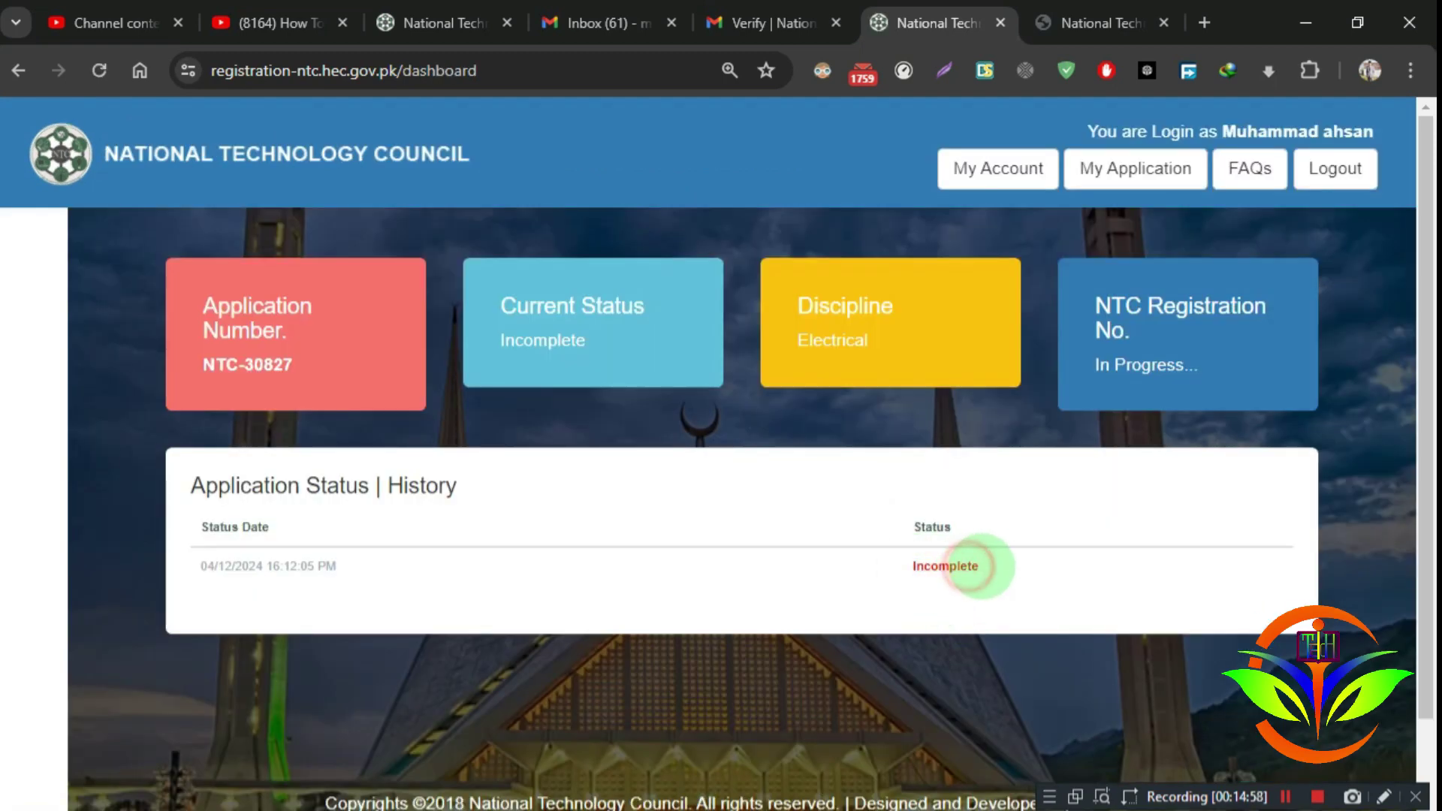
click(956, 567)
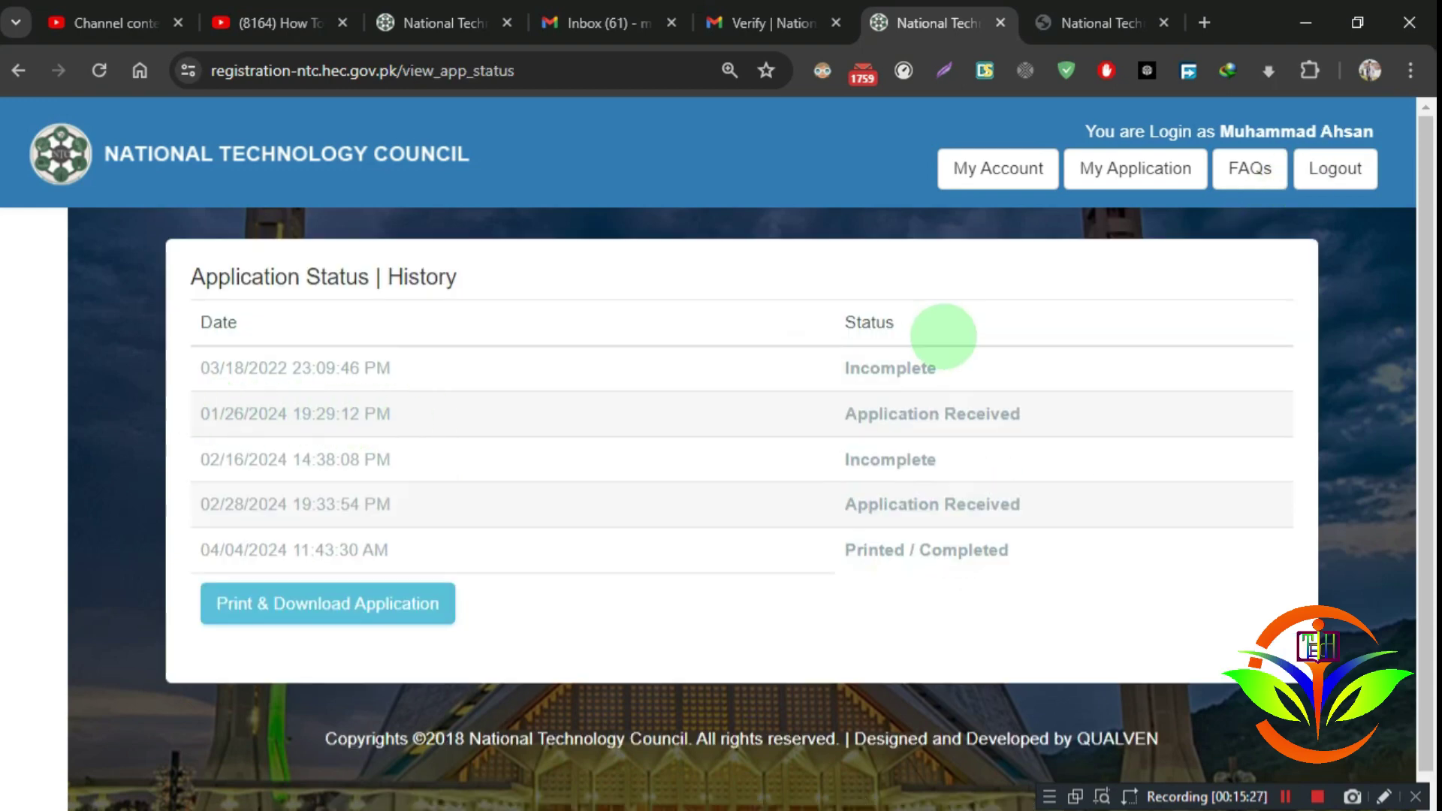
drag(933, 371, 188, 363)
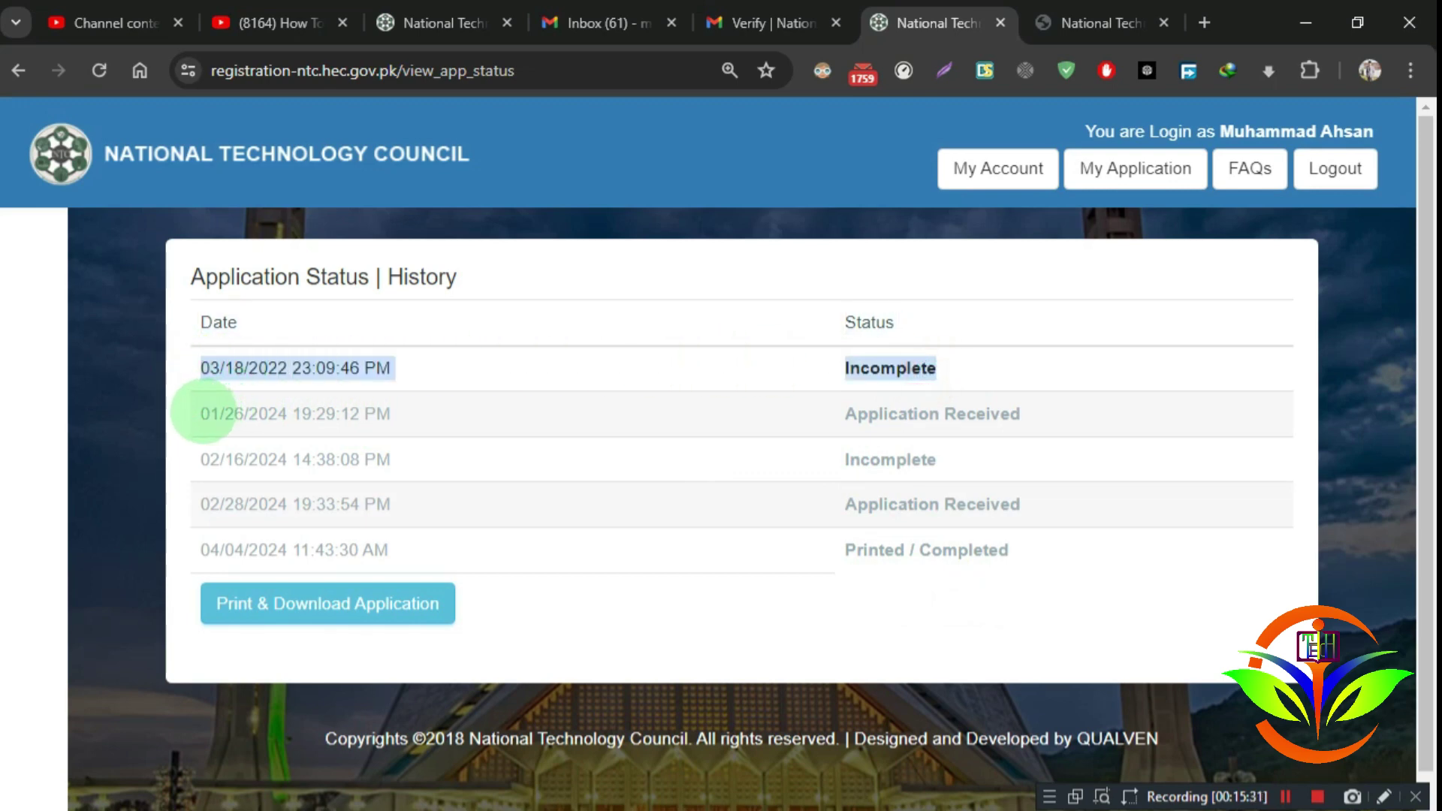
mouse_move(203, 412)
mouse_down()
mouse_move(1029, 404)
mouse_move(220, 414)
mouse_move(218, 401)
mouse_move(197, 417)
mouse_up()
click(1009, 412)
click(258, 412)
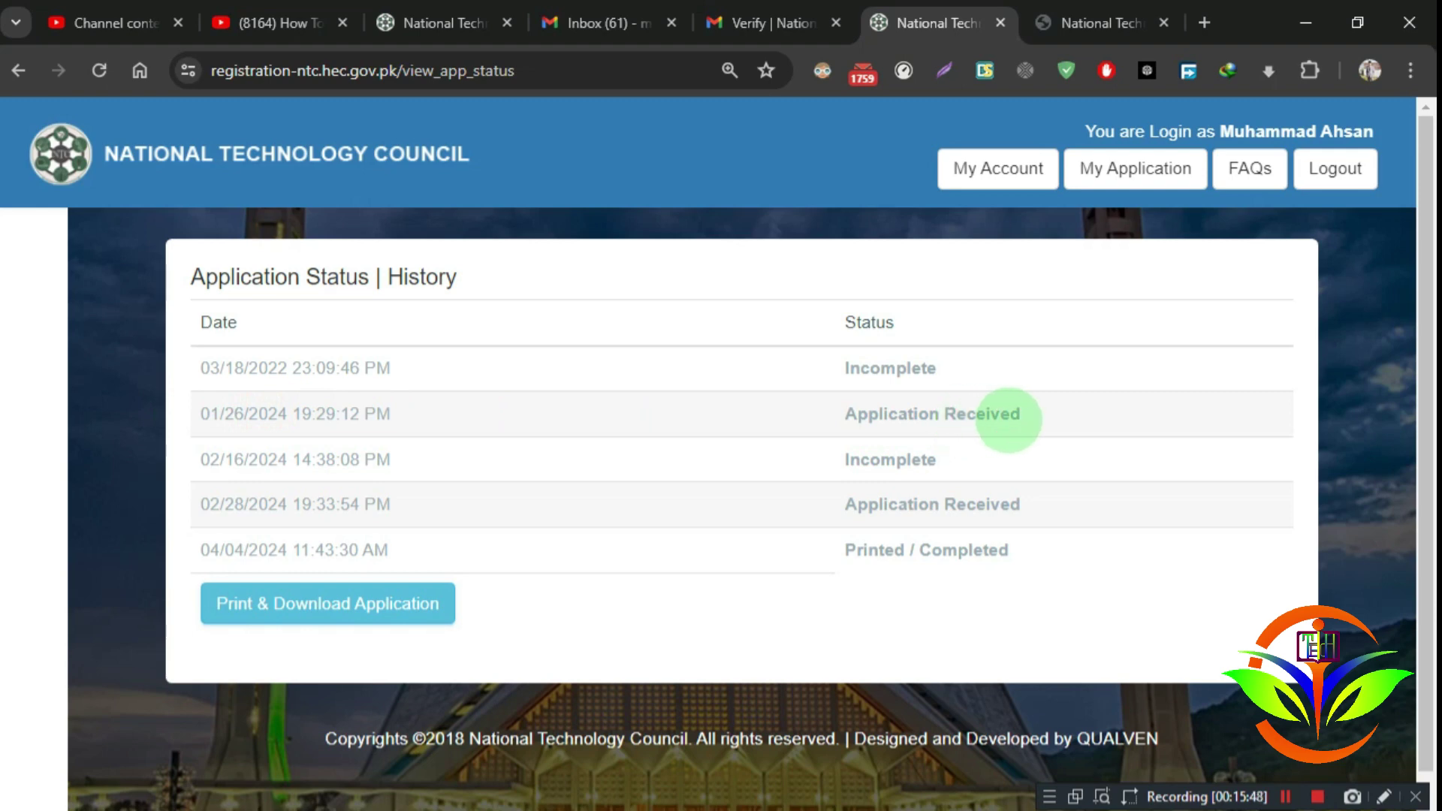
drag(1018, 418, 210, 406)
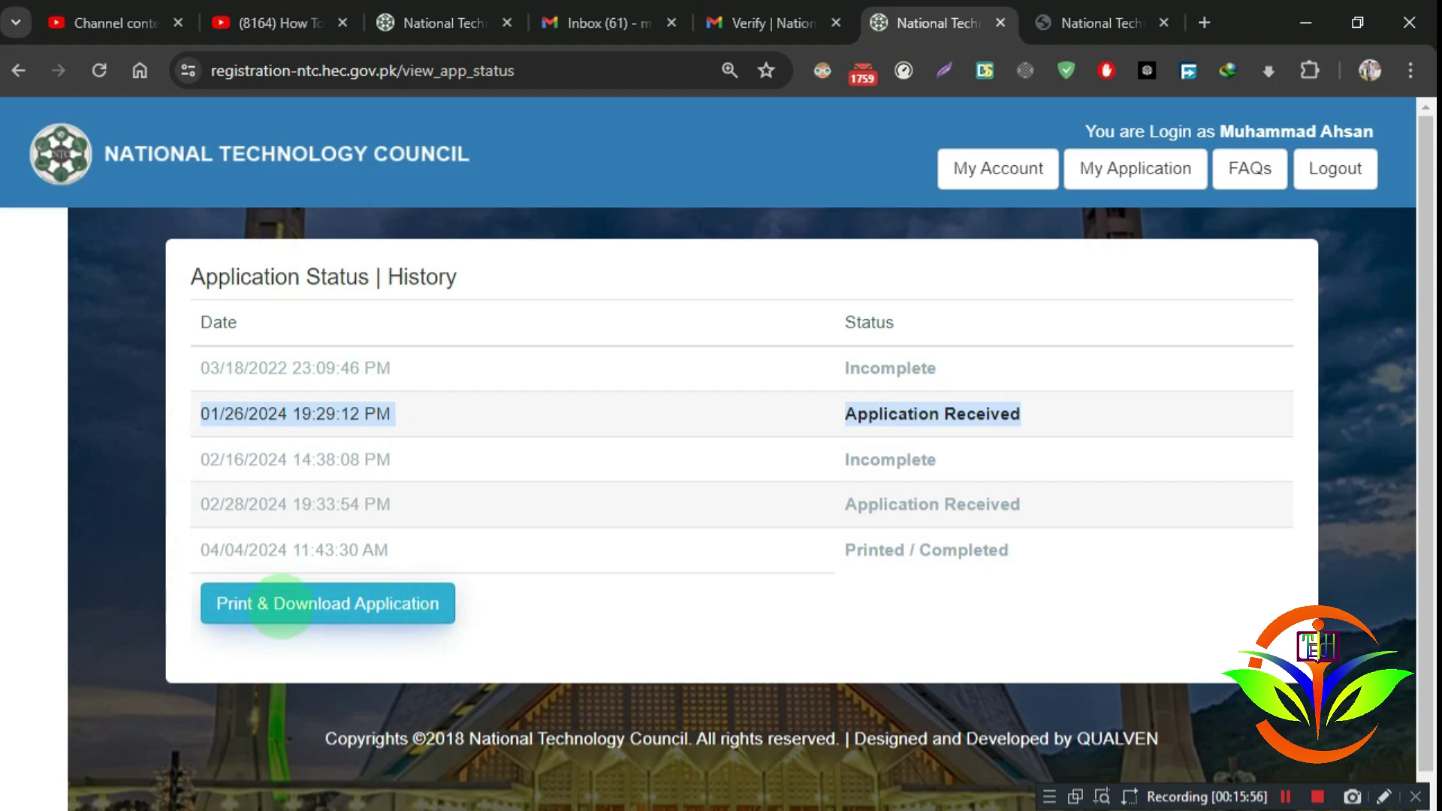
click(281, 605)
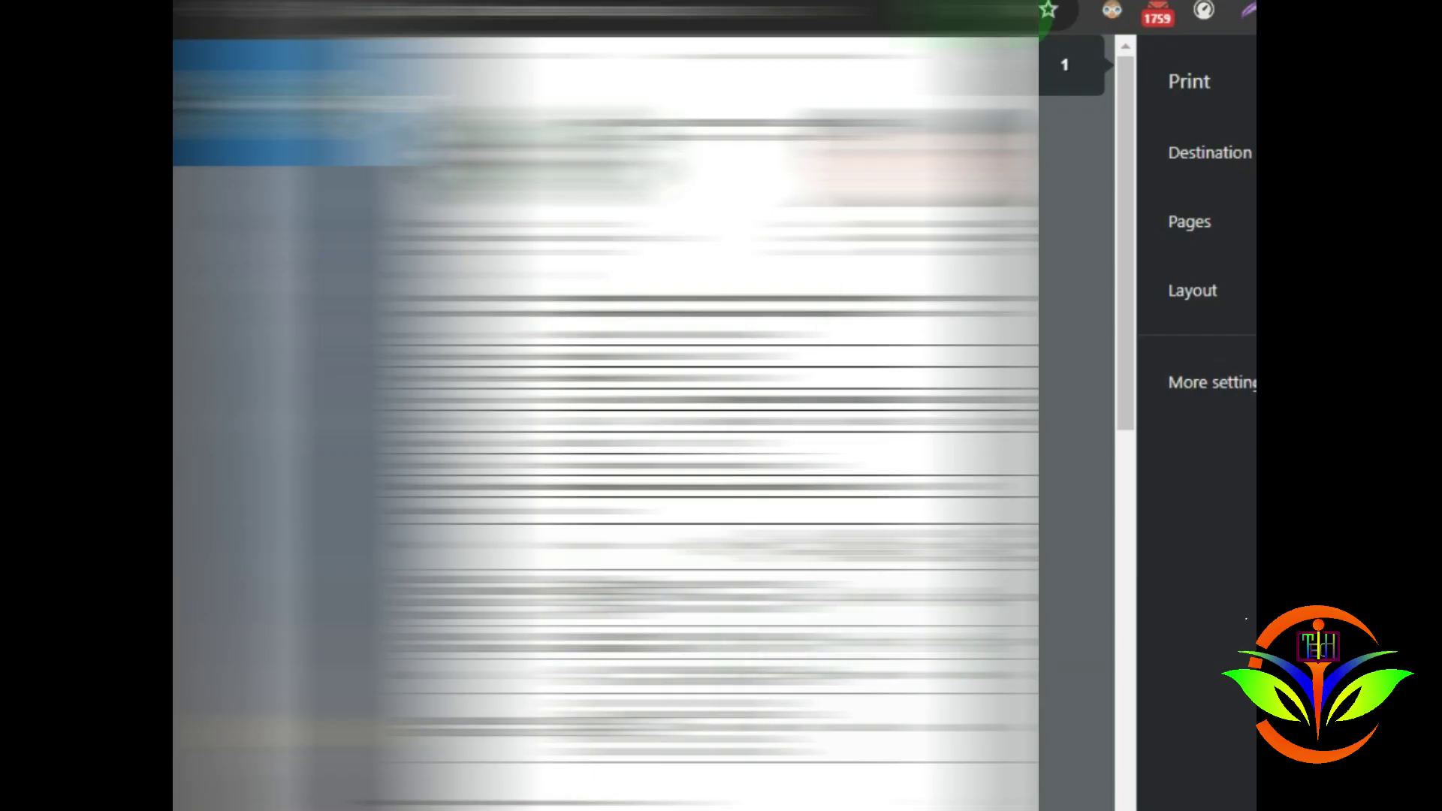
scroll(605, 420, down, 10)
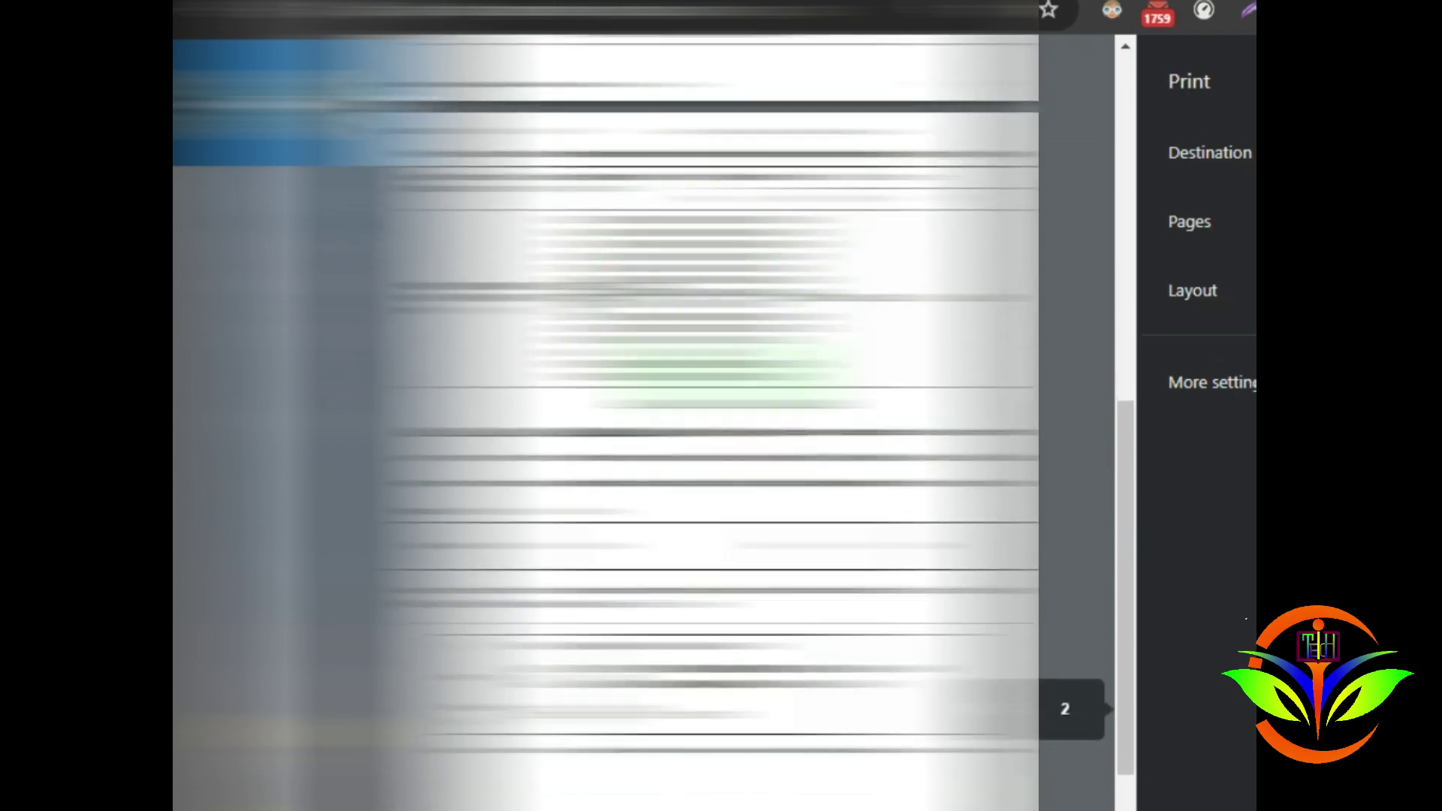
scroll(605, 420, down, 2)
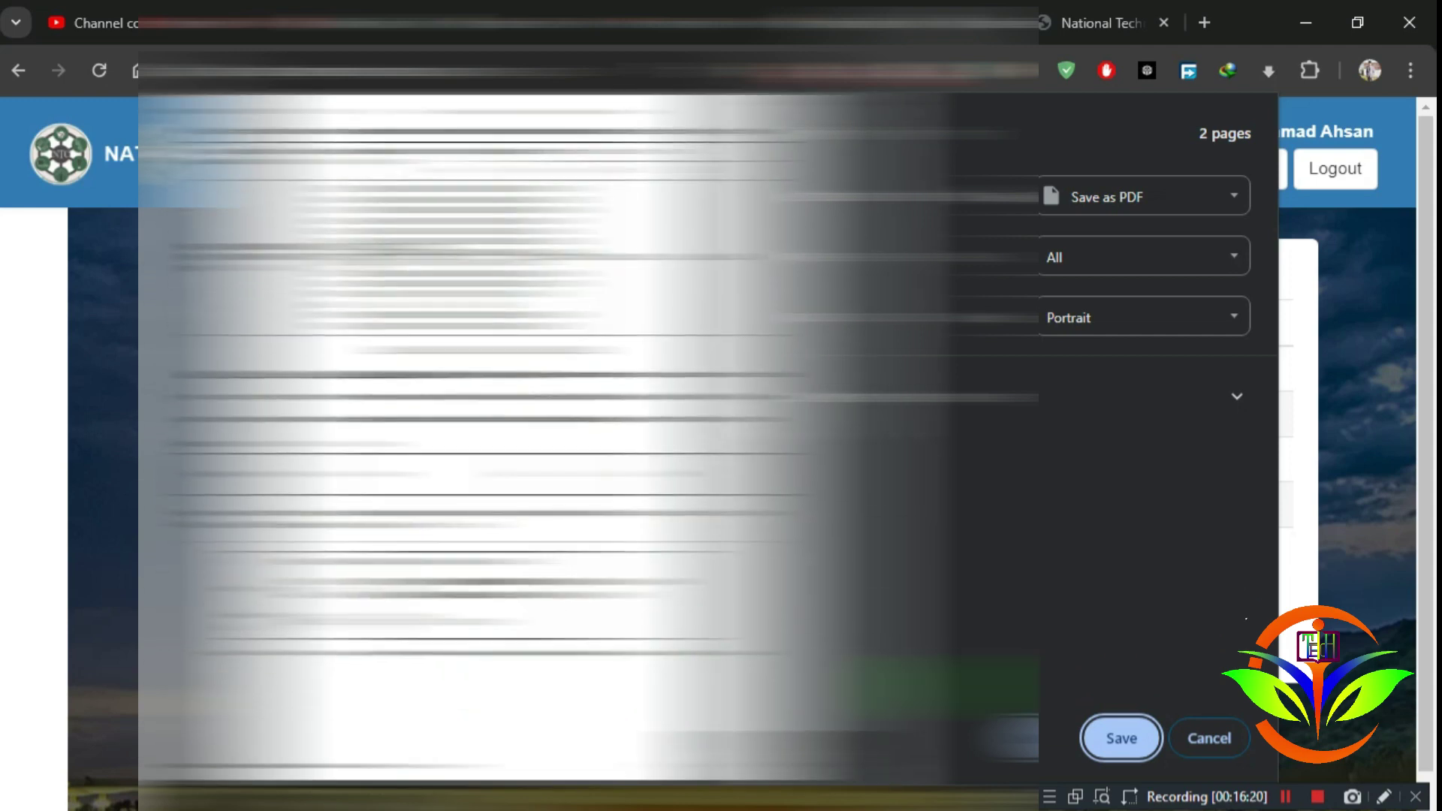
click(1235, 741)
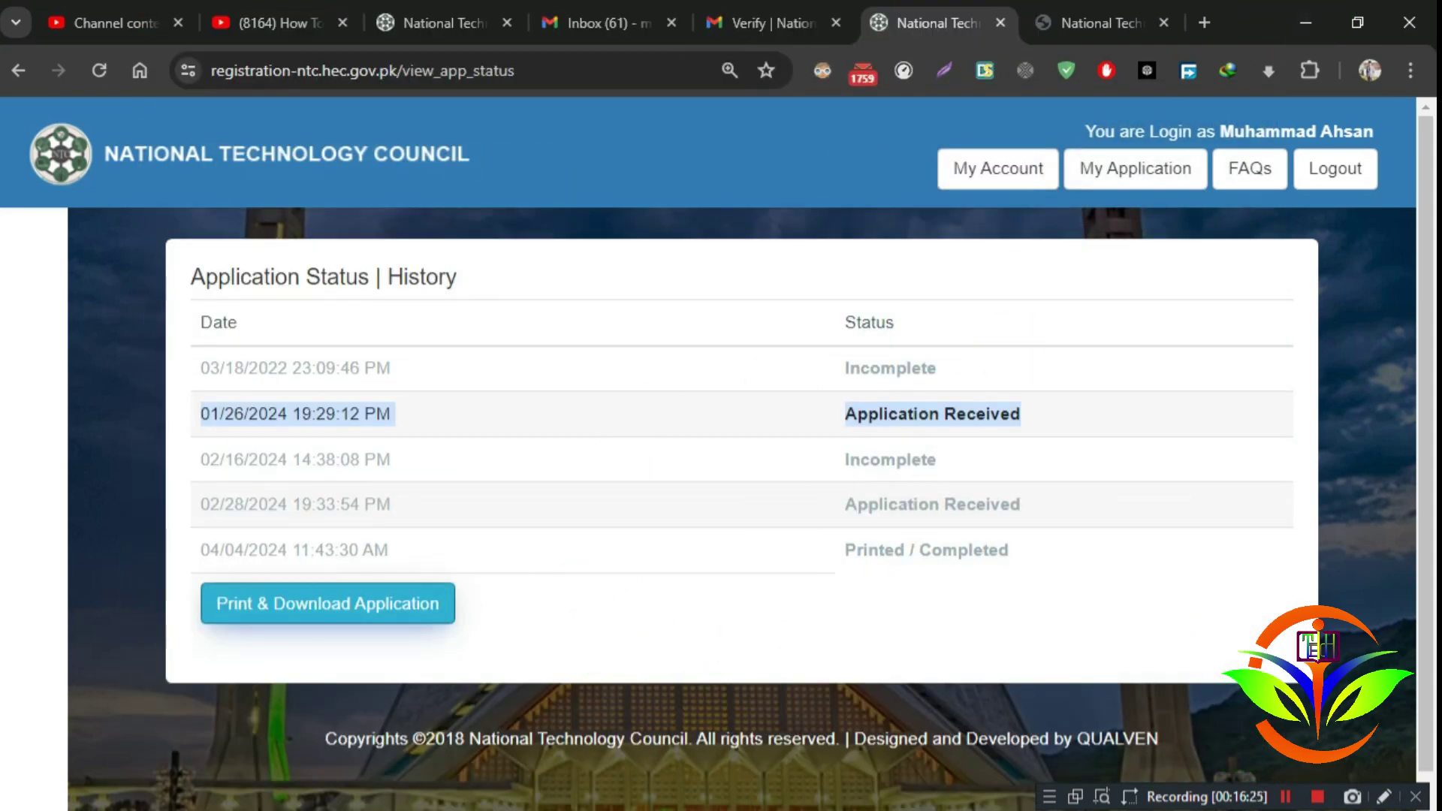
Step: Bring up the ntc notes and scroll to the Step - 03 heading
click(789, 725)
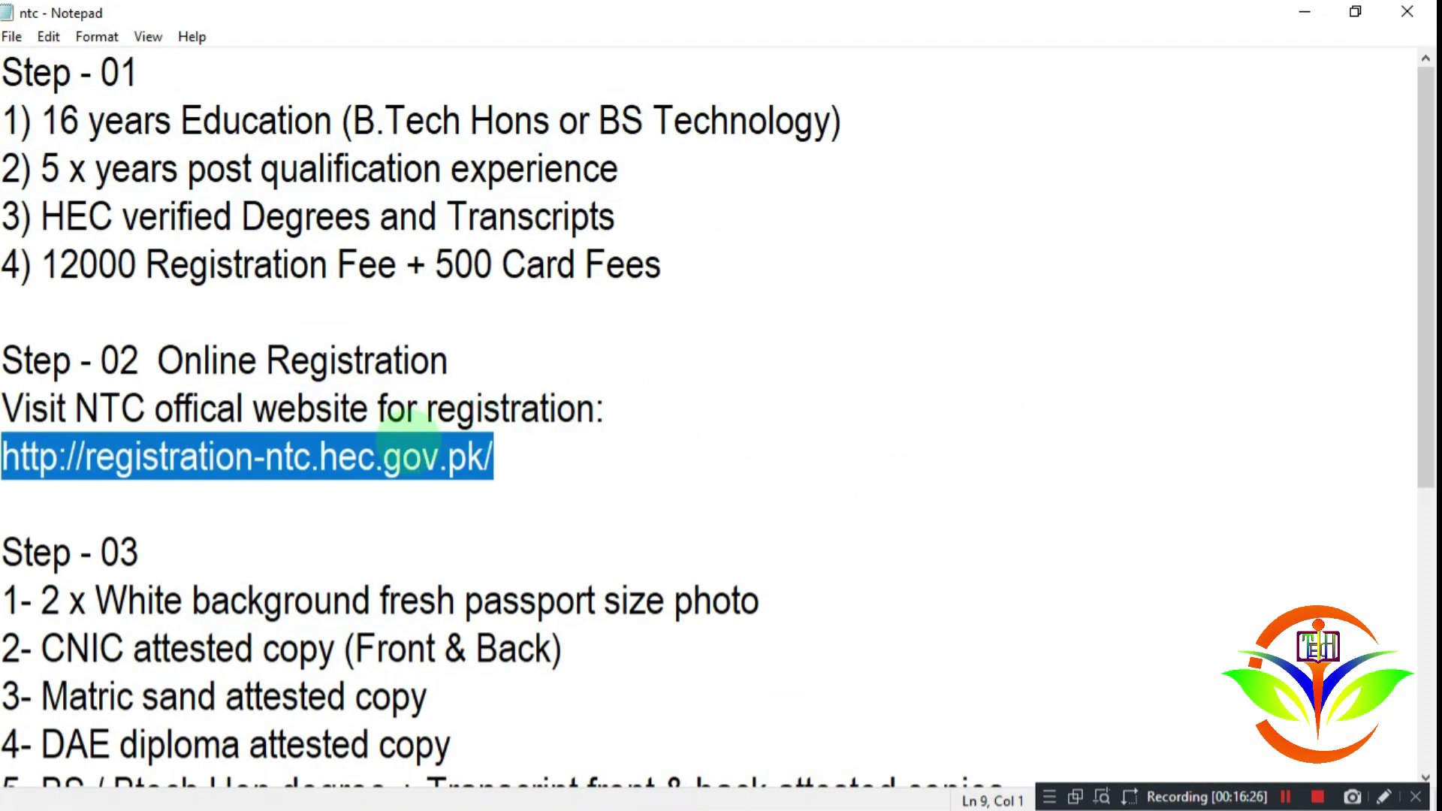
scroll(402, 454, down, 1)
drag(150, 408, 45, 409)
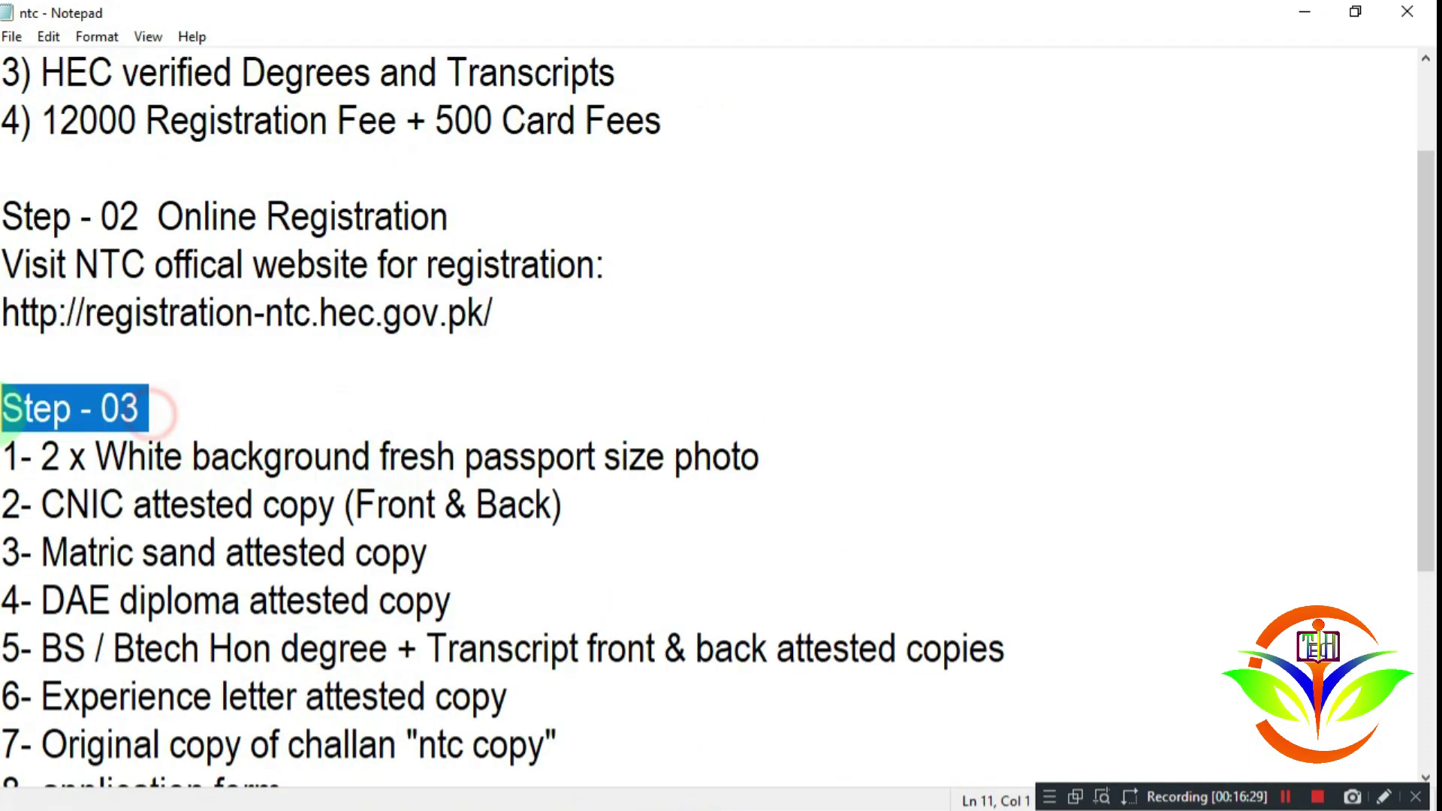
click(52, 409)
scroll(49, 406, down, 2)
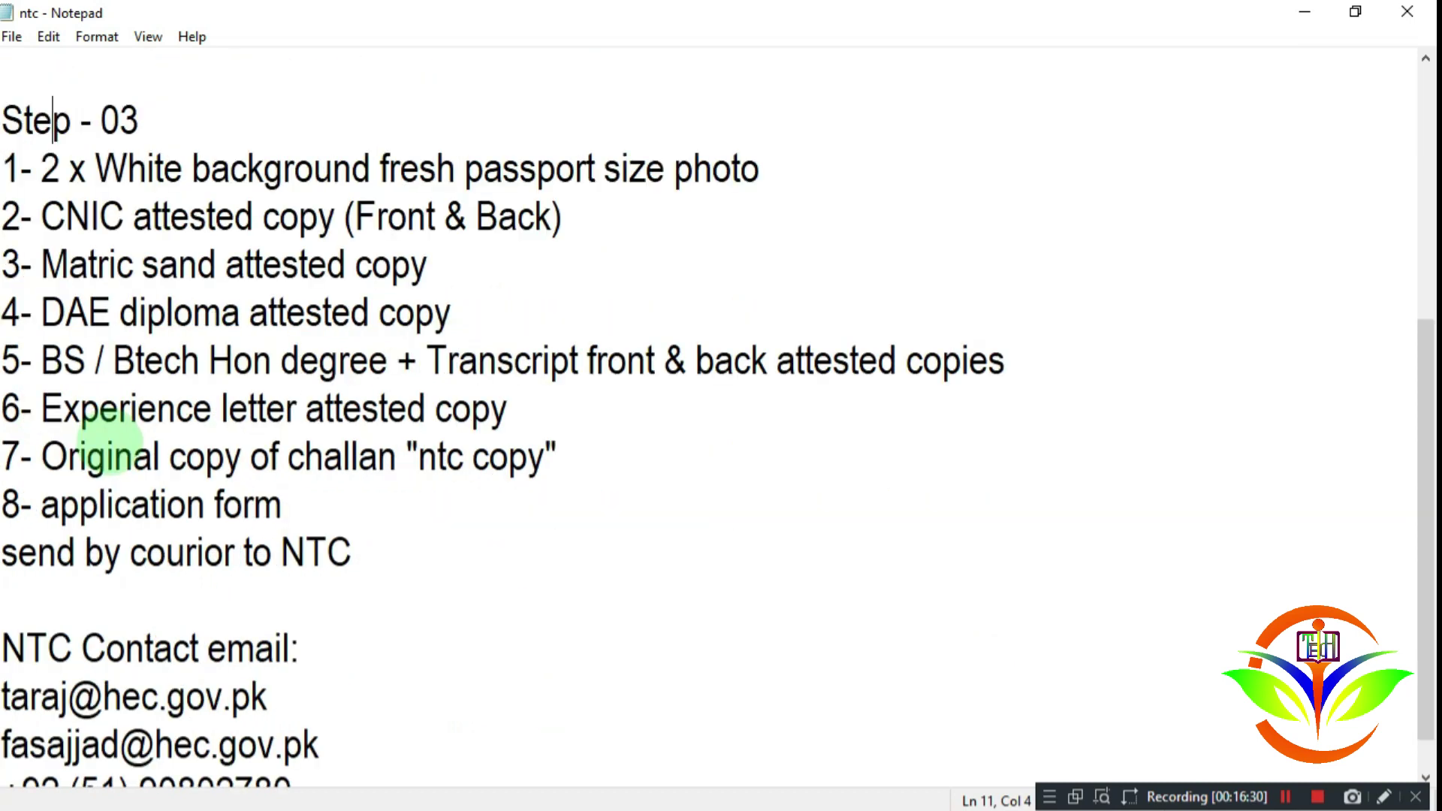
drag(304, 505, 1, 508)
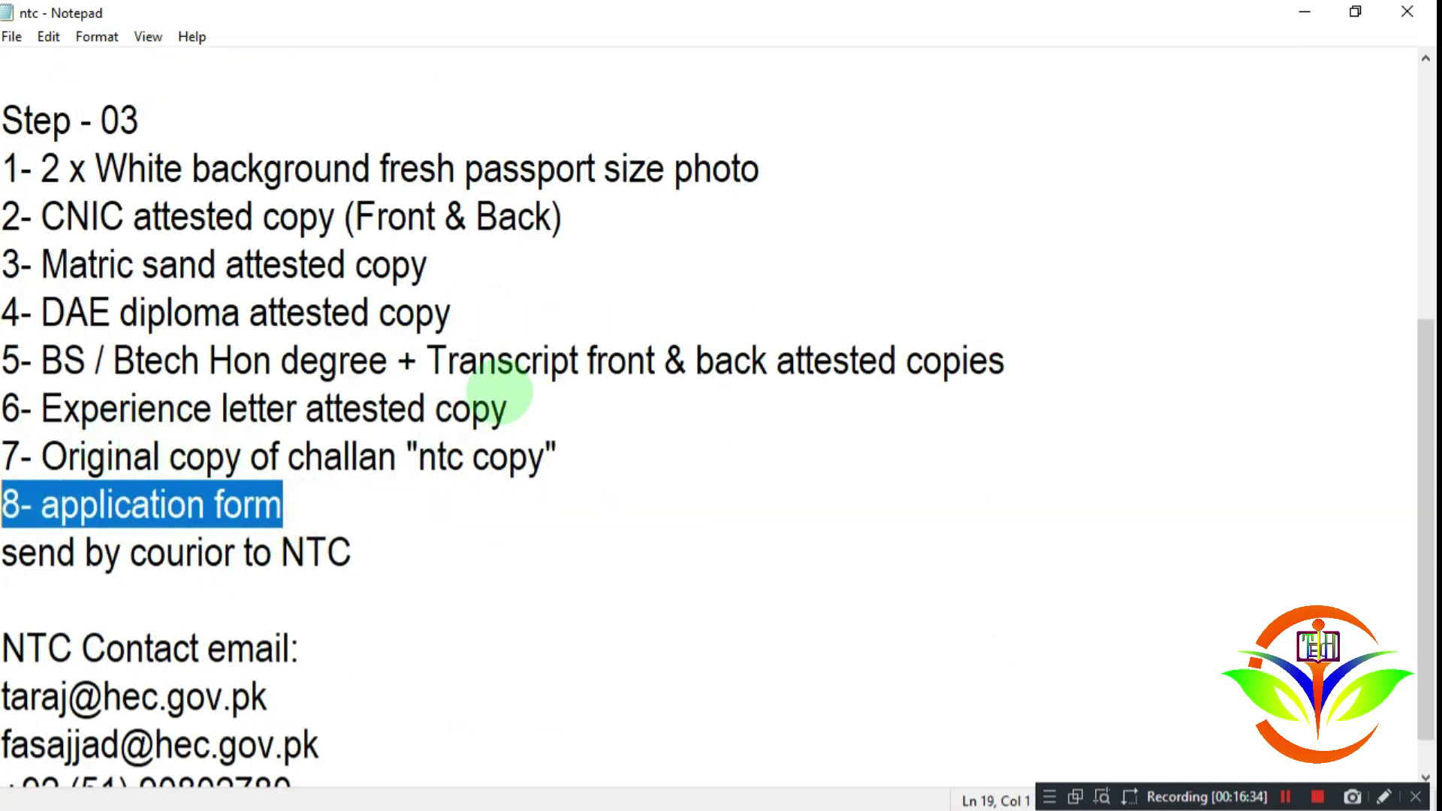
scroll(113, 379, up, 2)
scroll(111, 387, down, 1)
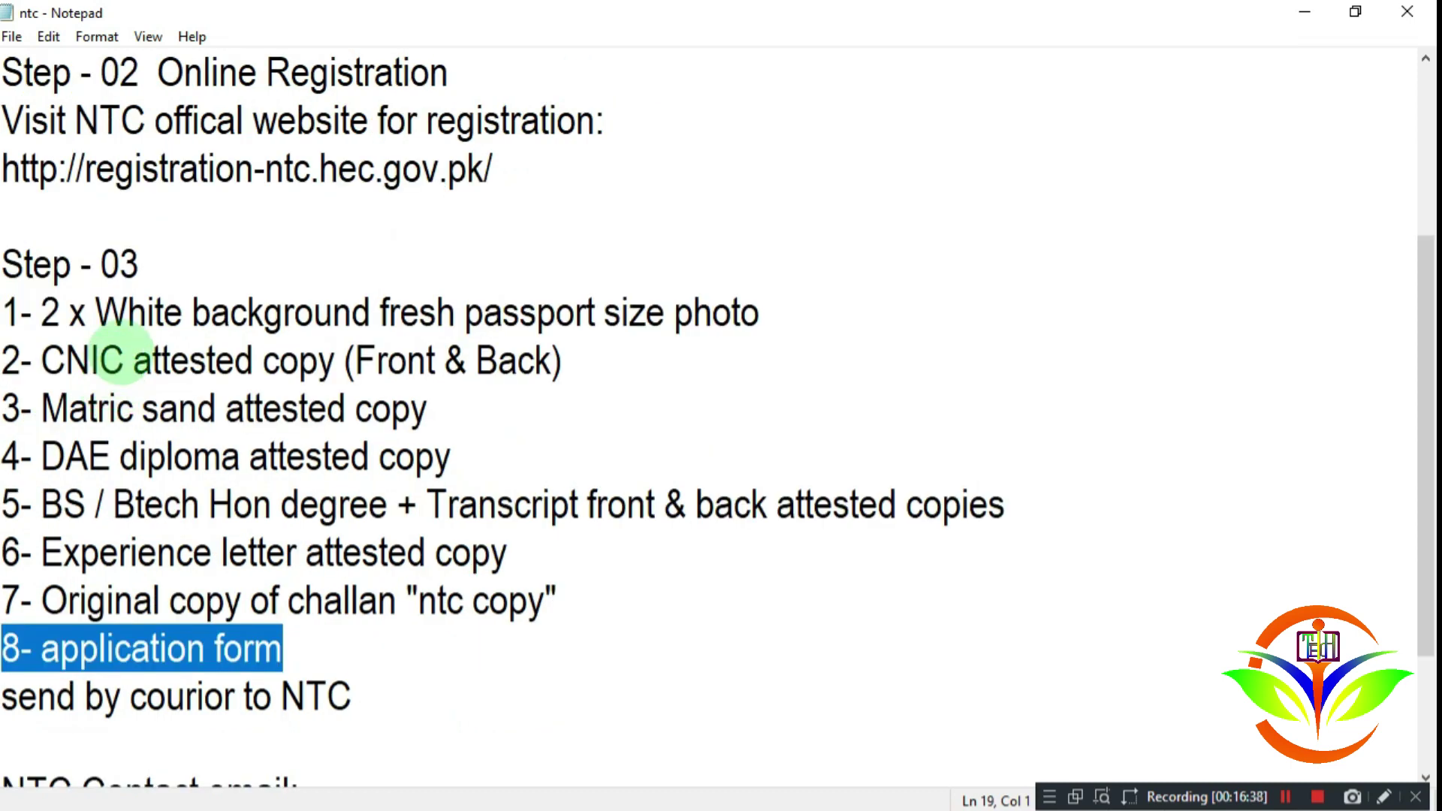
Step: Highlight the passport photo, CNIC, Matric and DAE diploma requirements in turn
drag(42, 312, 774, 321)
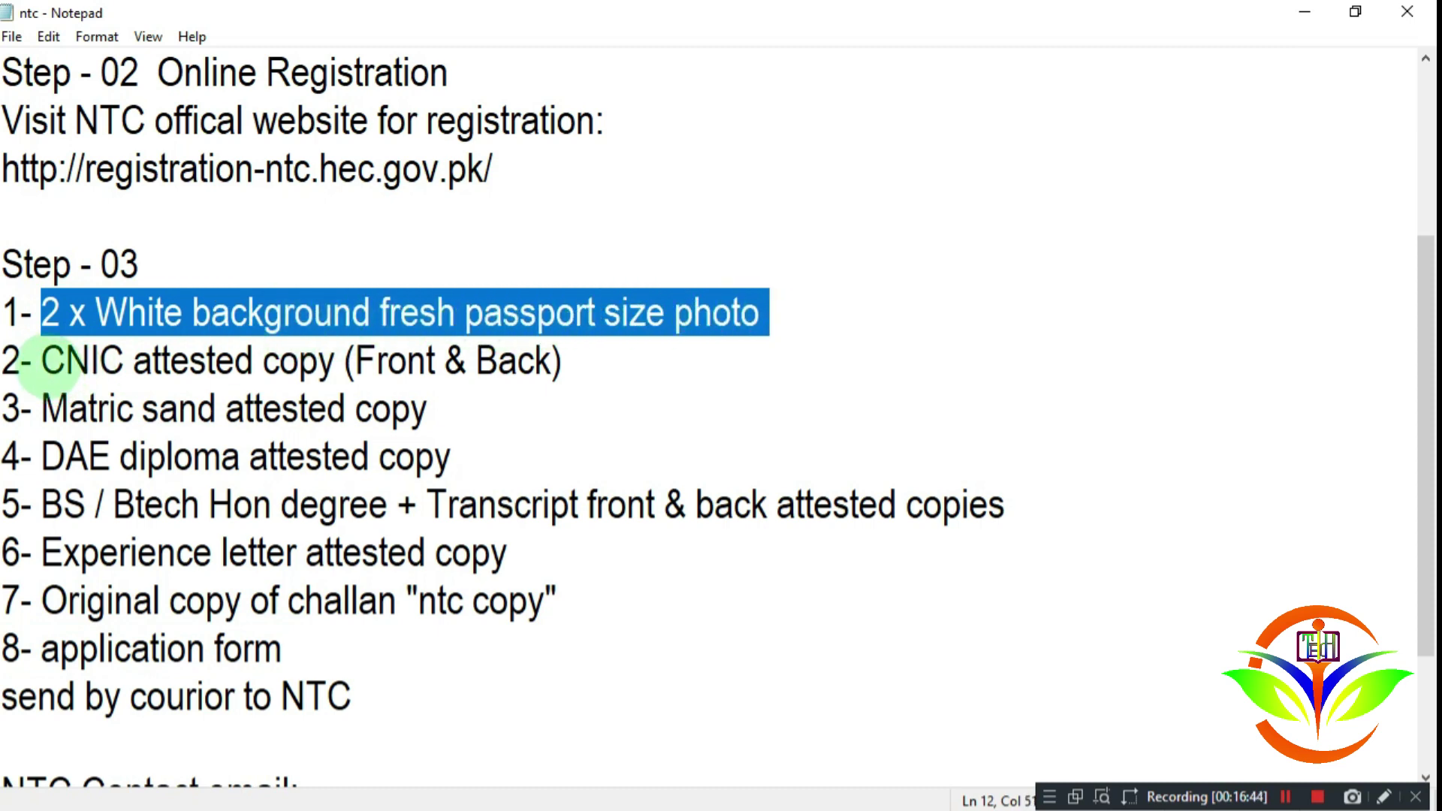
drag(42, 361, 565, 364)
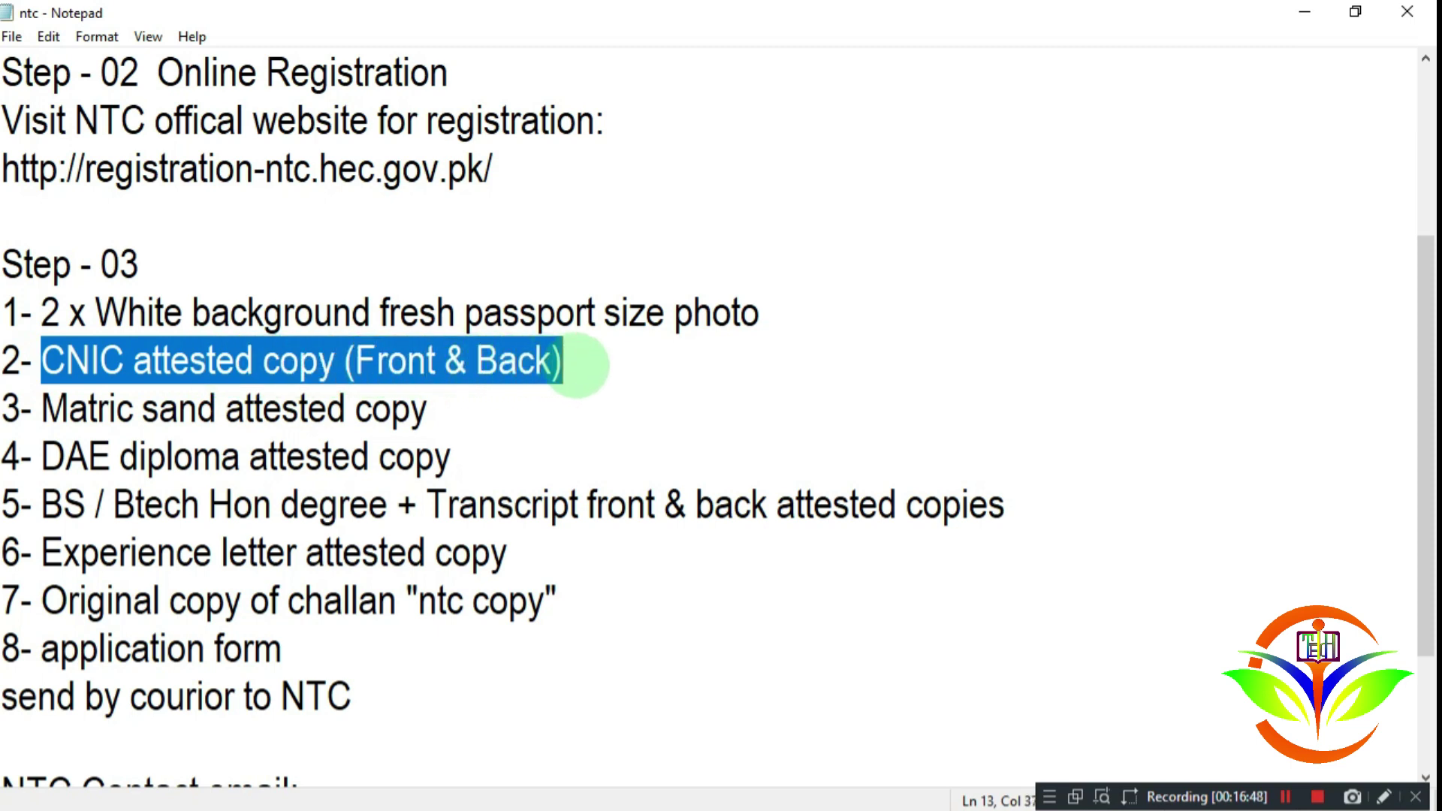
click(576, 363)
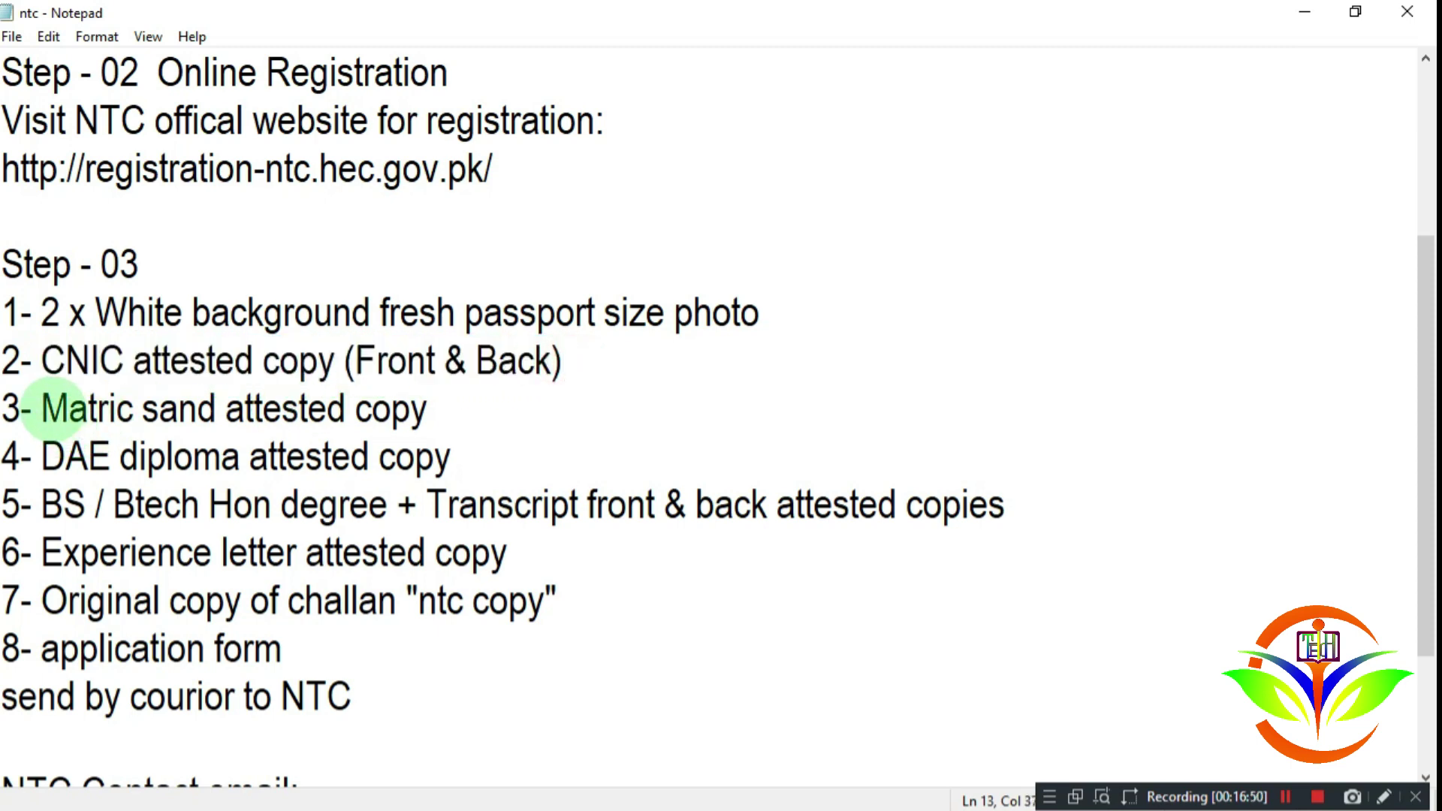
drag(45, 407, 443, 408)
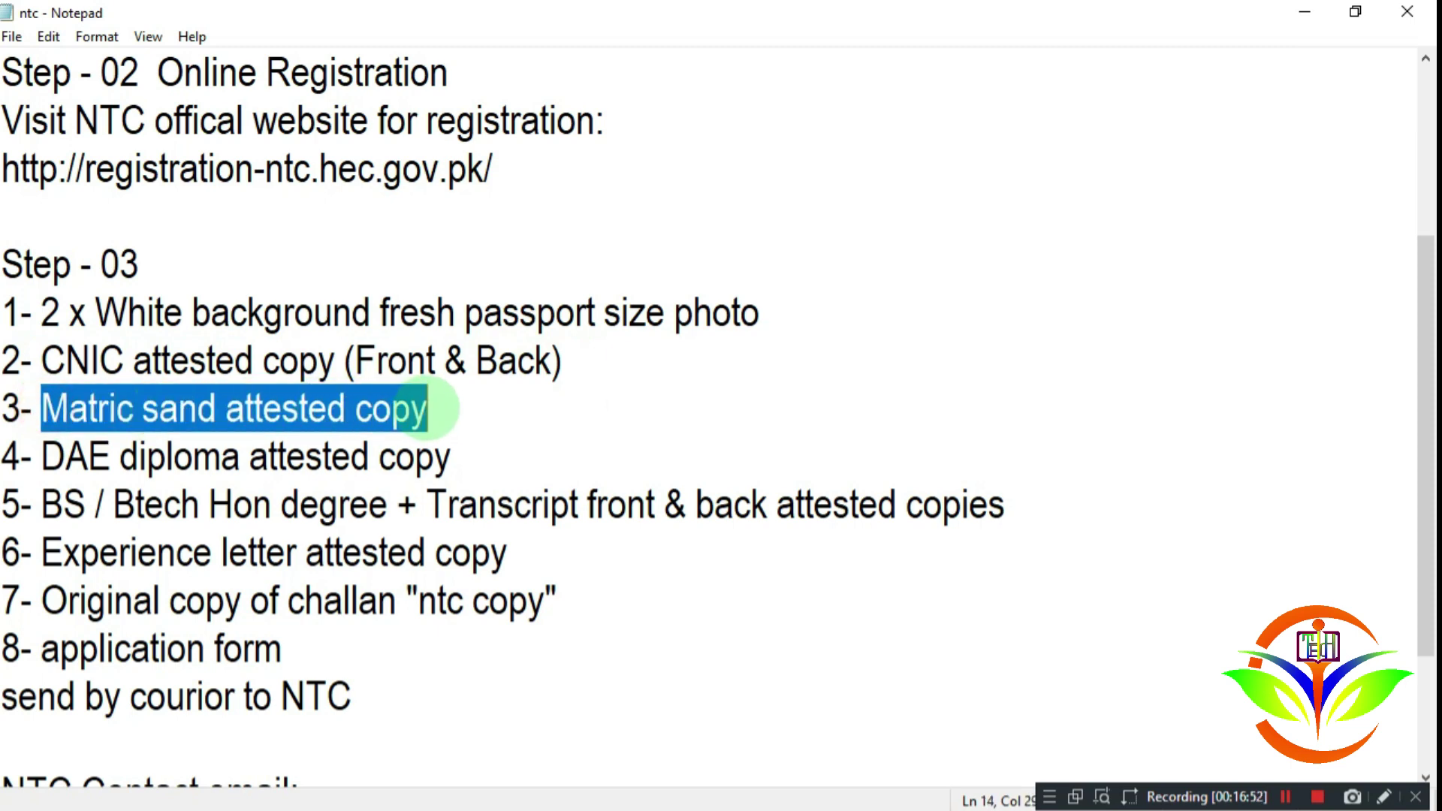
click(51, 457)
drag(51, 457, 460, 457)
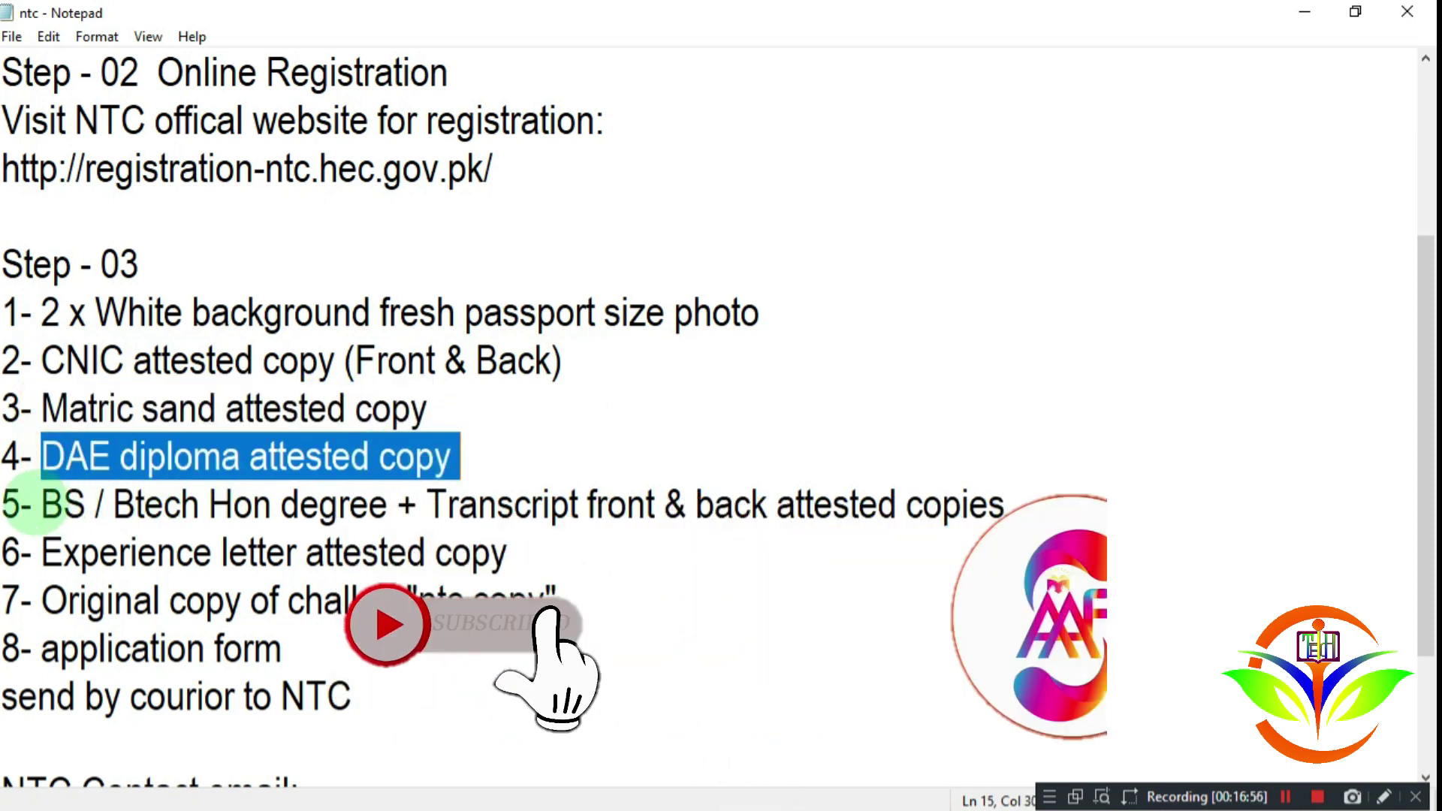
Step: Highlight the degree and transcript requirement, including its front & back and Hon degree wording
drag(40, 505, 665, 504)
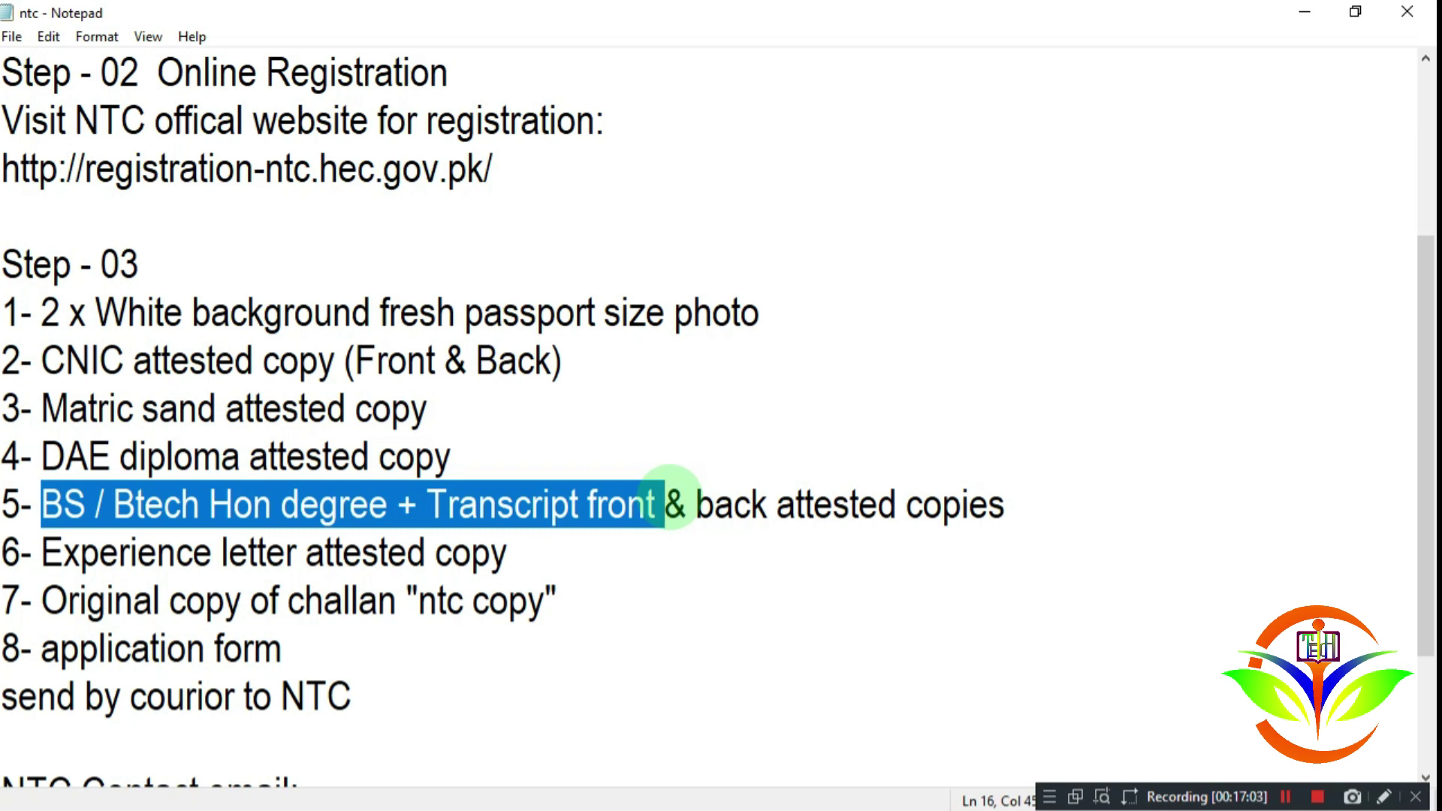
drag(697, 497, 781, 496)
click(353, 503)
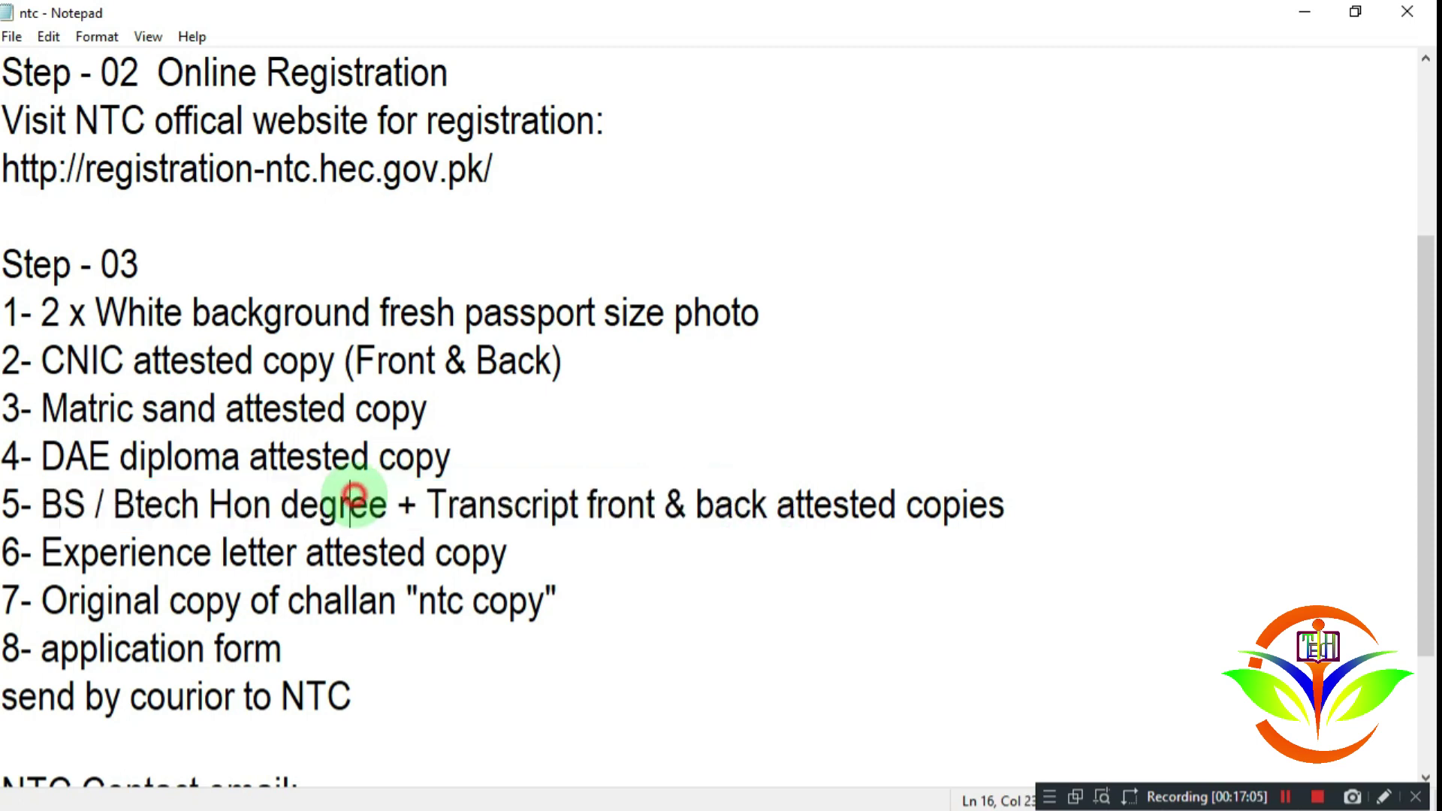
drag(208, 502, 370, 501)
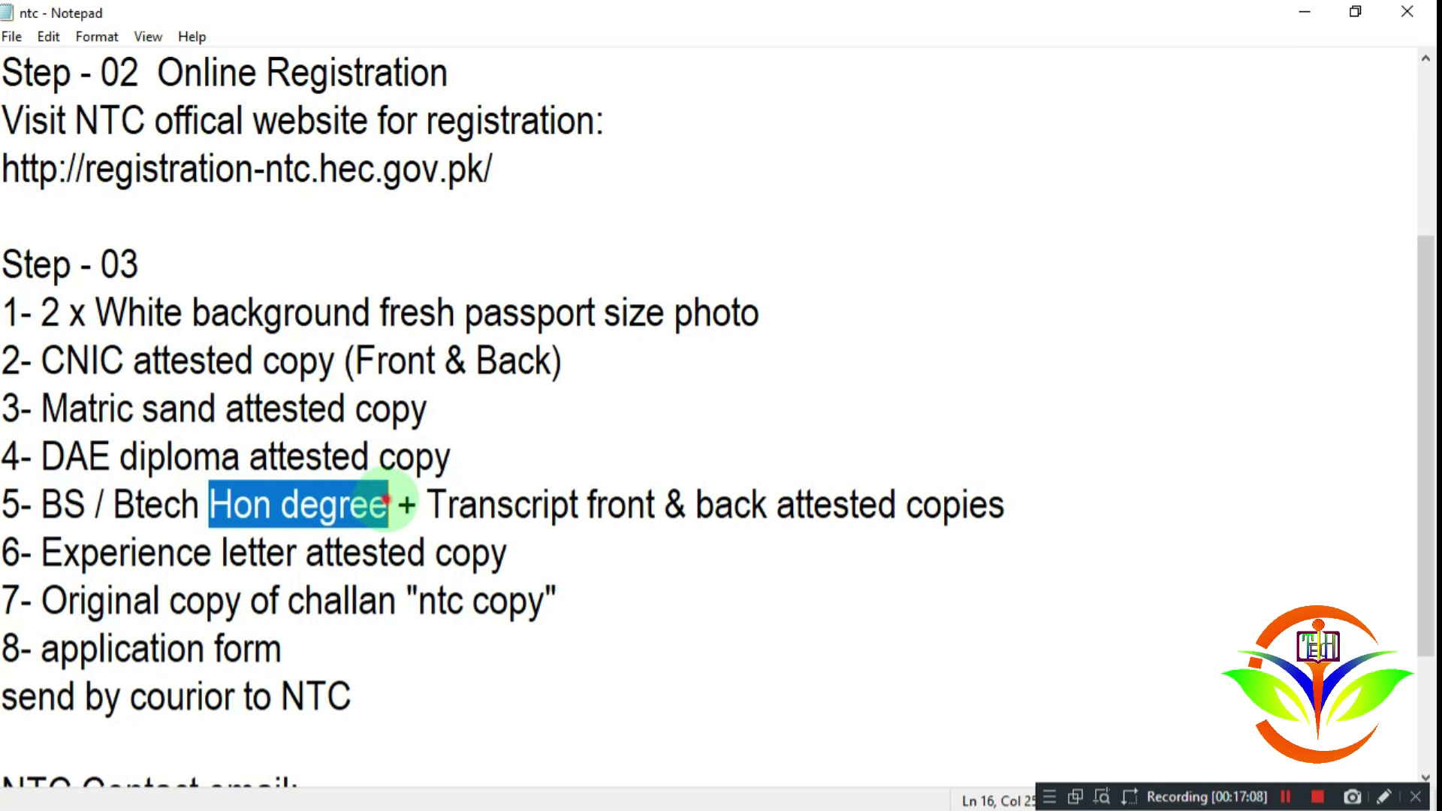
click(386, 501)
drag(389, 502, 211, 503)
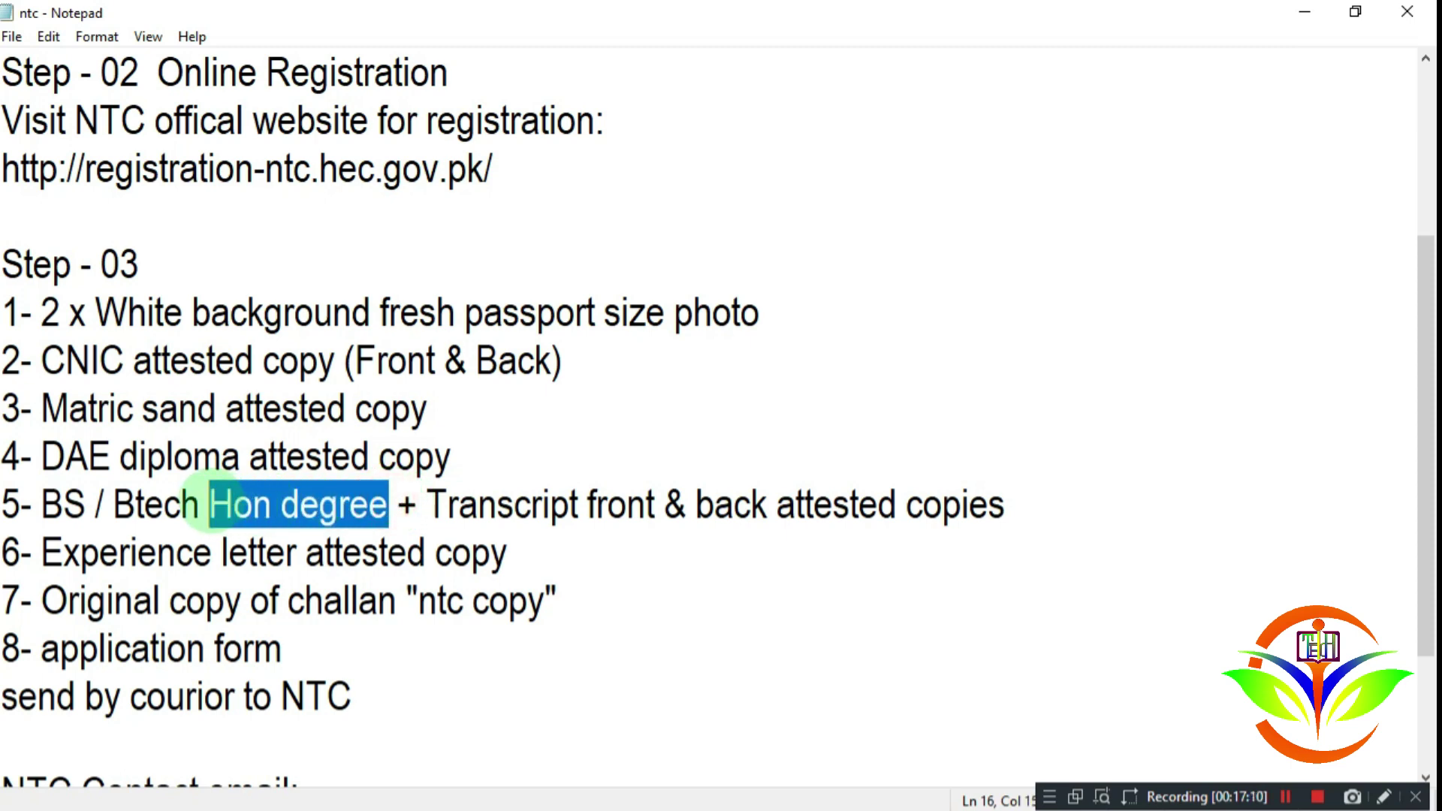
drag(41, 503, 402, 505)
click(526, 505)
Step: Reselect the BS / Btech Hon degree words, then the whole degree and transcript line
click(120, 501)
click(402, 505)
click(42, 502)
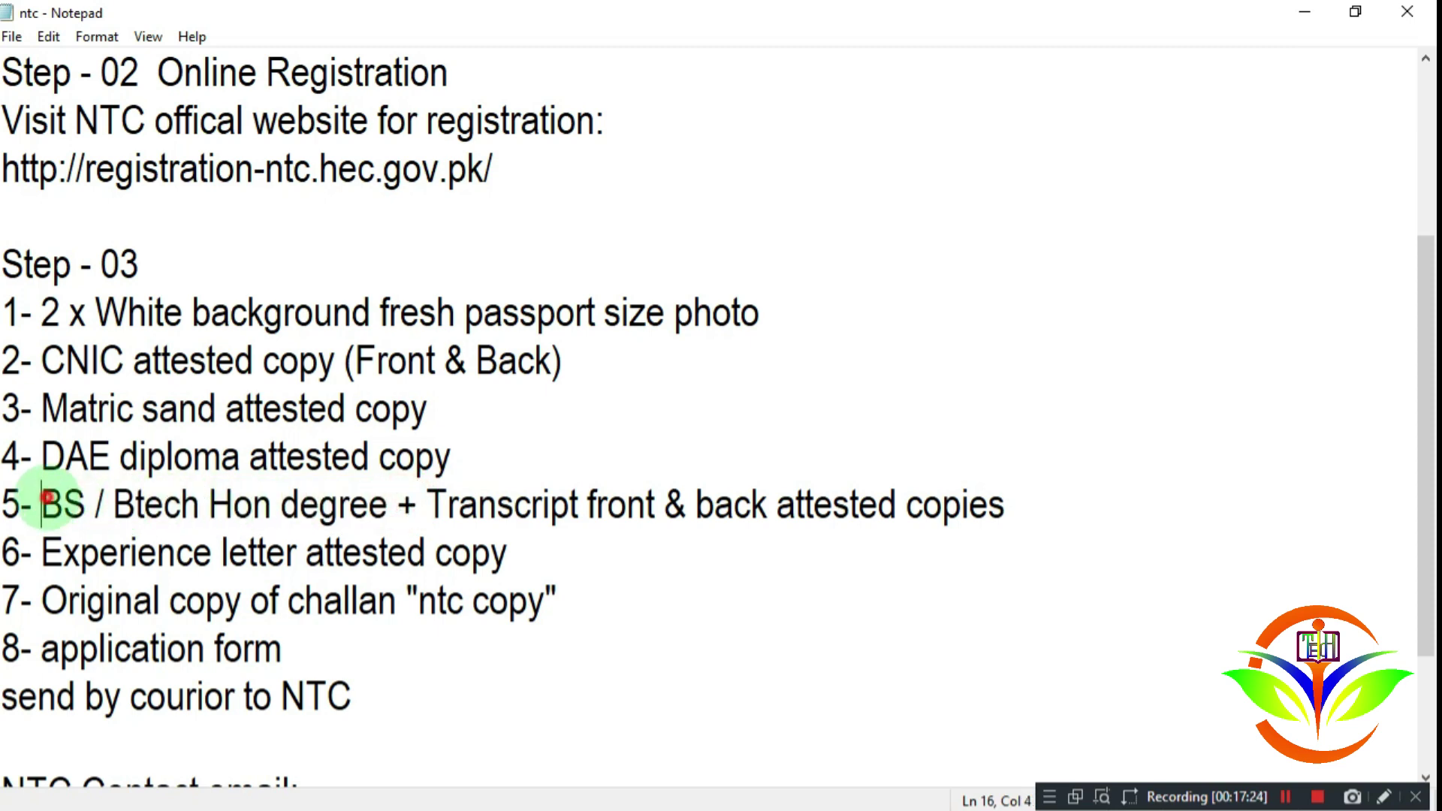
drag(43, 502, 393, 504)
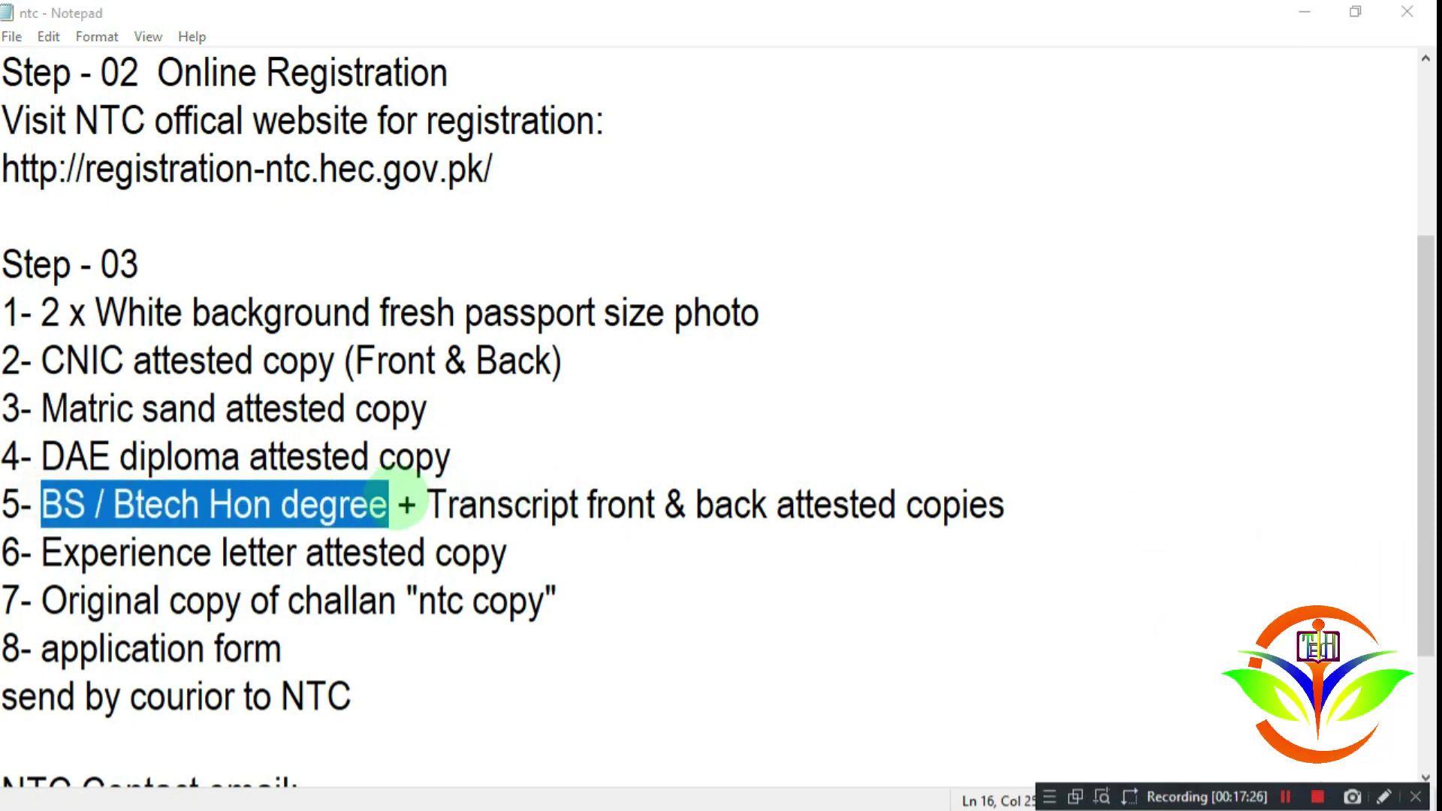
click(232, 512)
drag(45, 502, 489, 506)
click(502, 505)
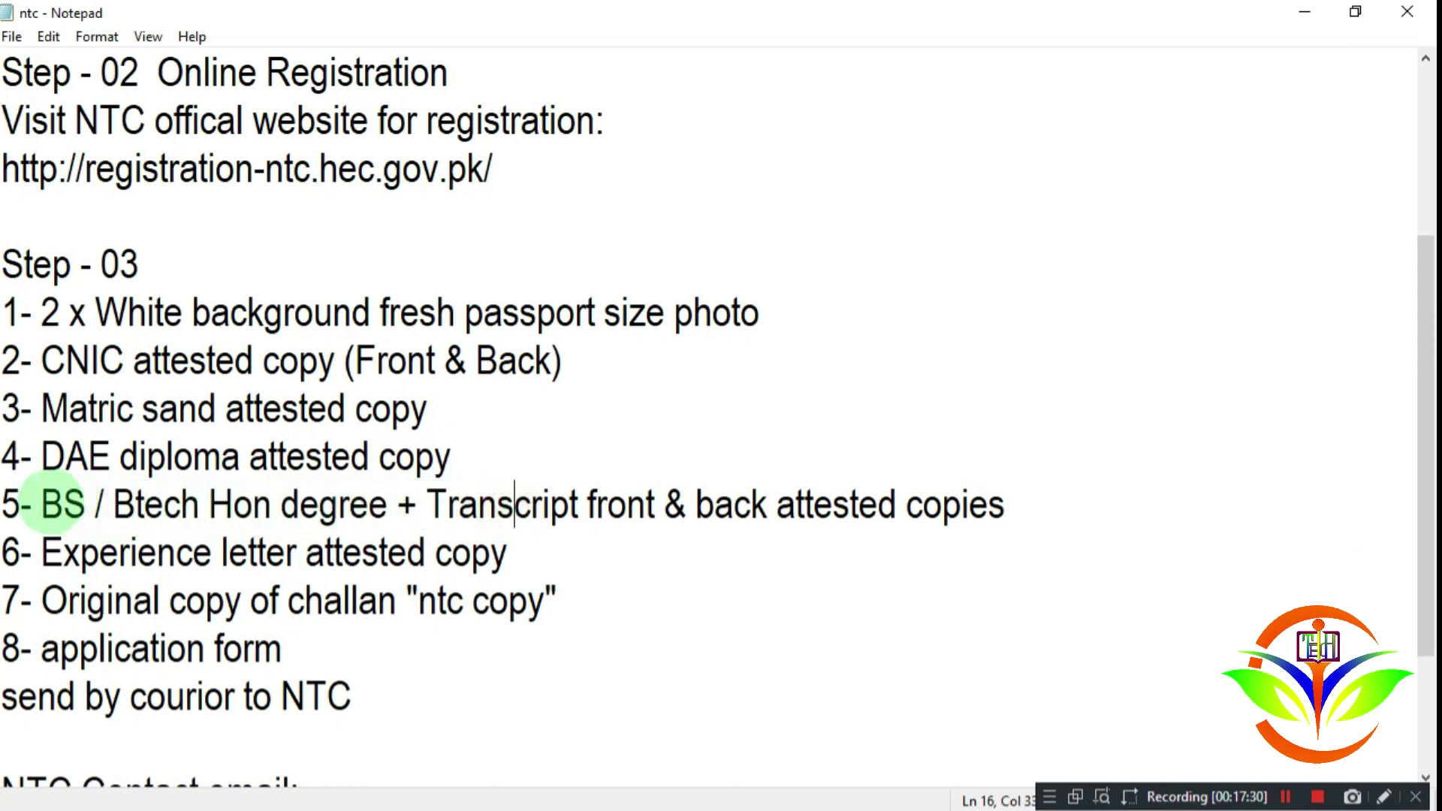
drag(45, 501, 927, 504)
Step: Highlight the experience letter, requirements 2–6, original challan copy and application form lines
mouse_move(43, 552)
mouse_down()
mouse_move(541, 553)
mouse_move(43, 552)
mouse_up()
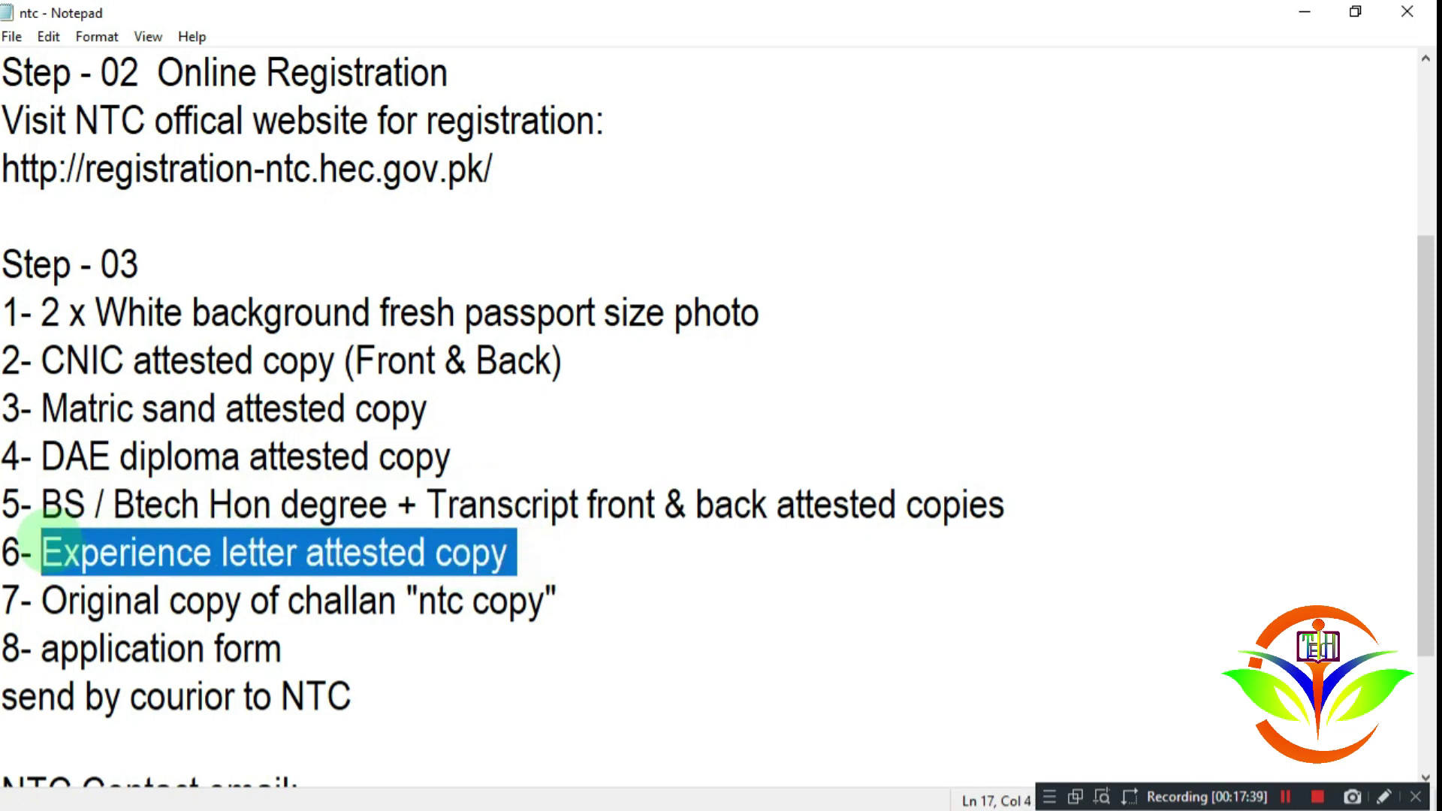
click(82, 552)
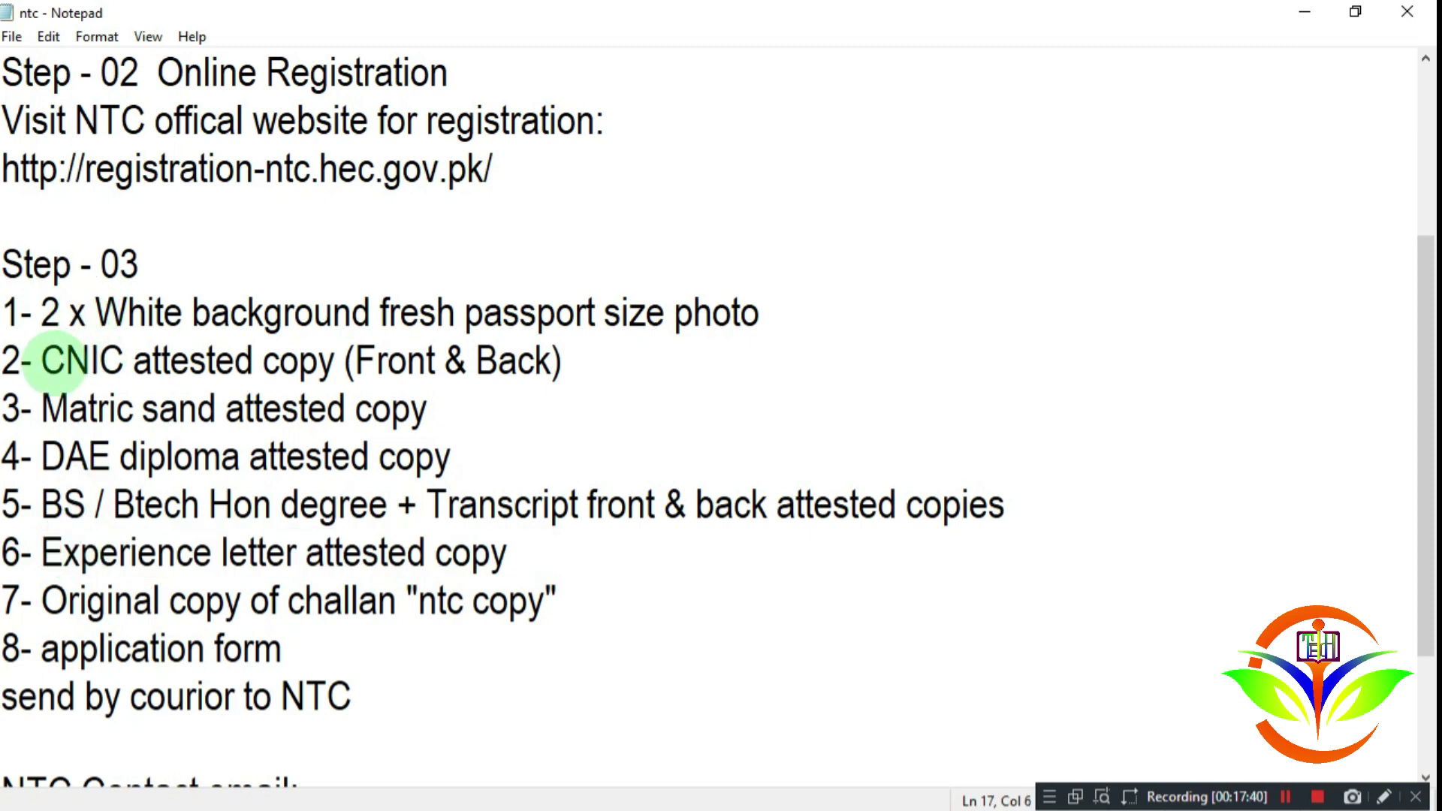
drag(43, 345, 553, 561)
click(561, 574)
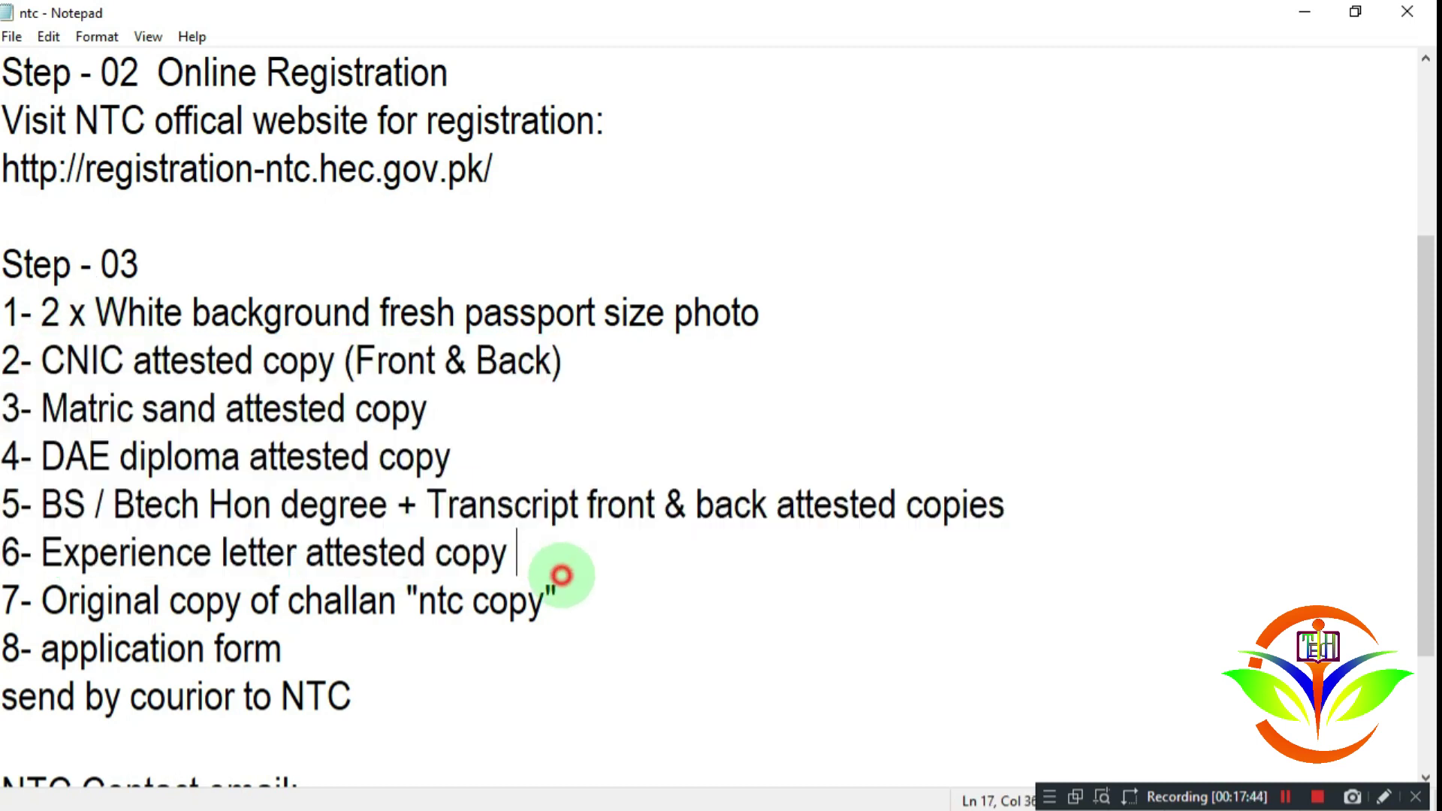
drag(44, 601, 557, 605)
click(873, 610)
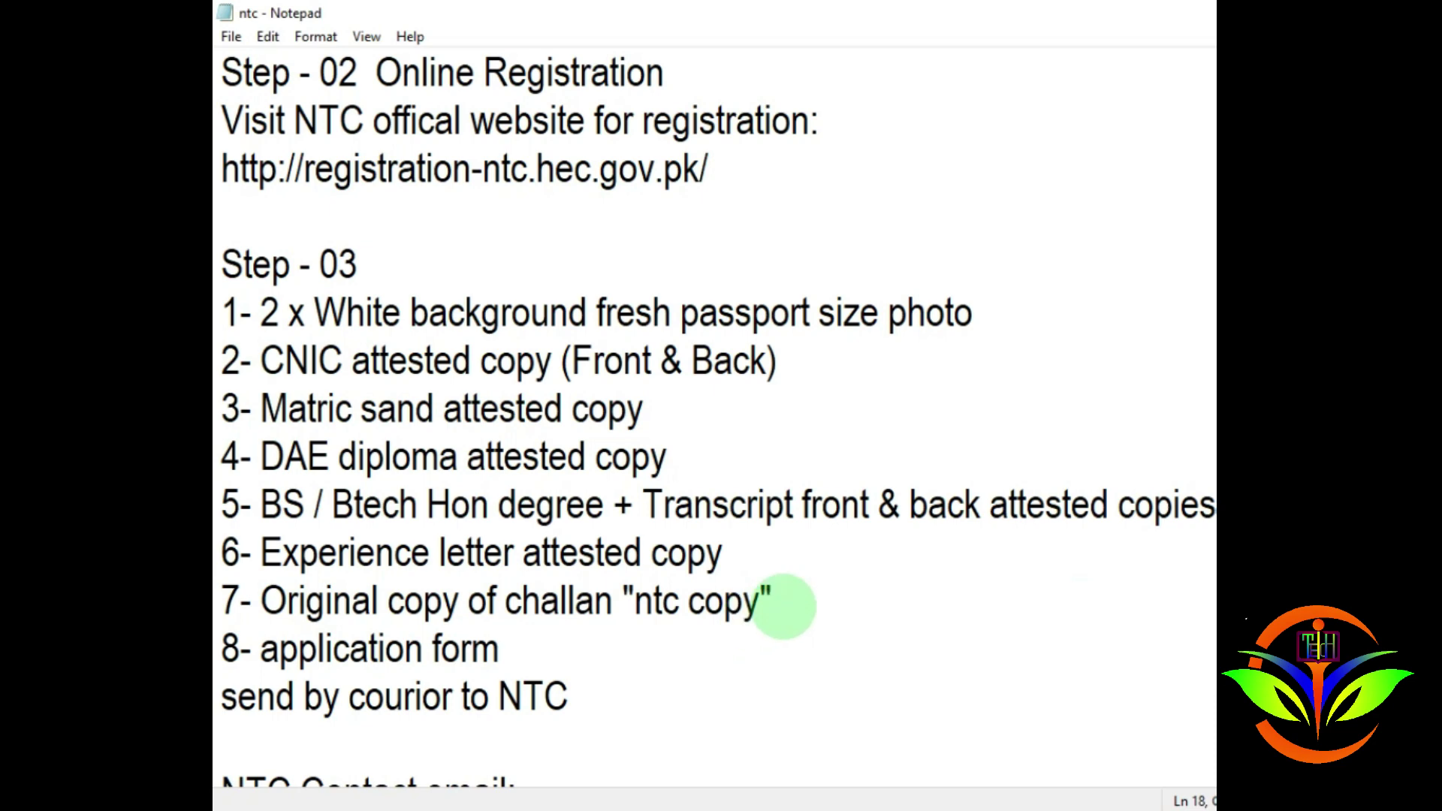
drag(781, 603, 259, 601)
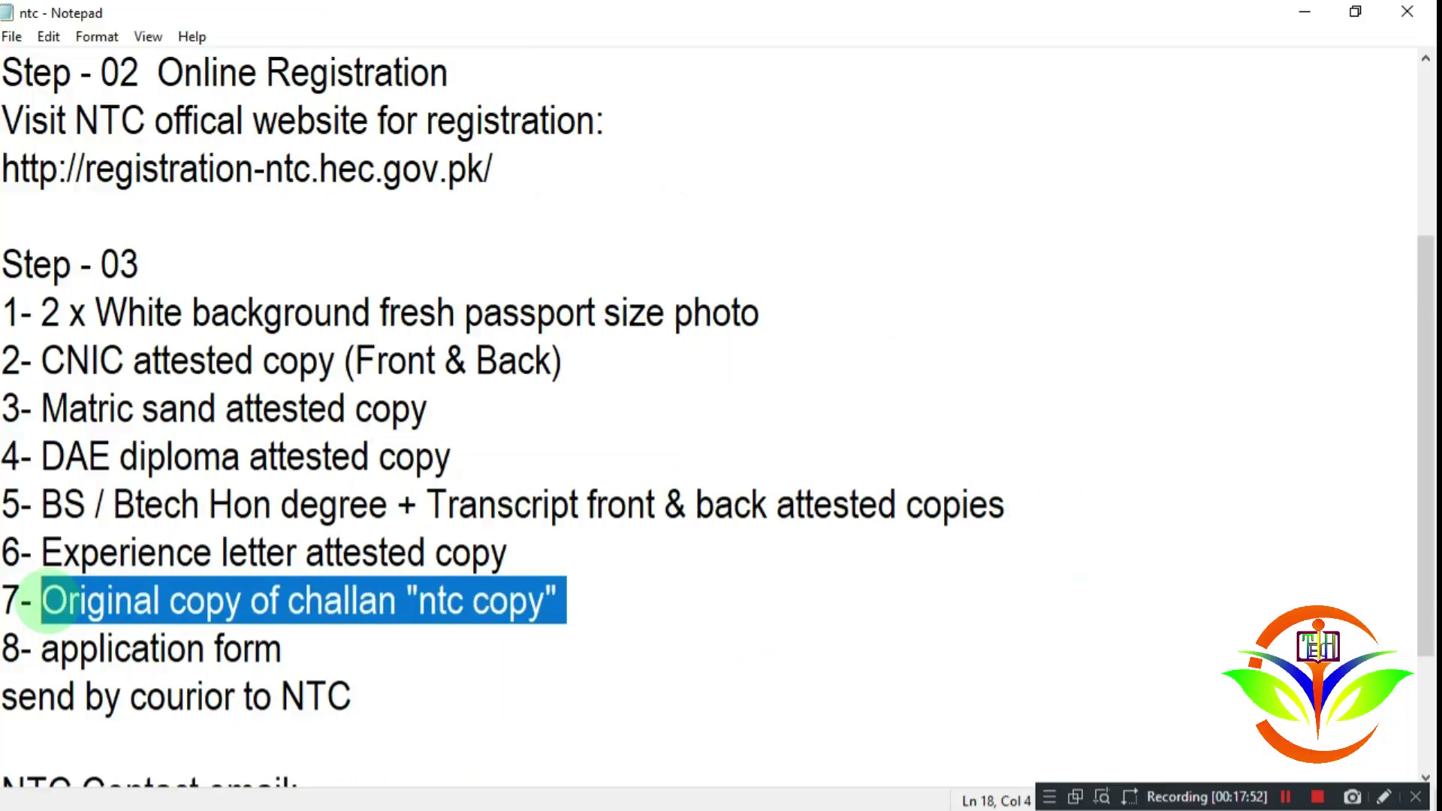
click(334, 601)
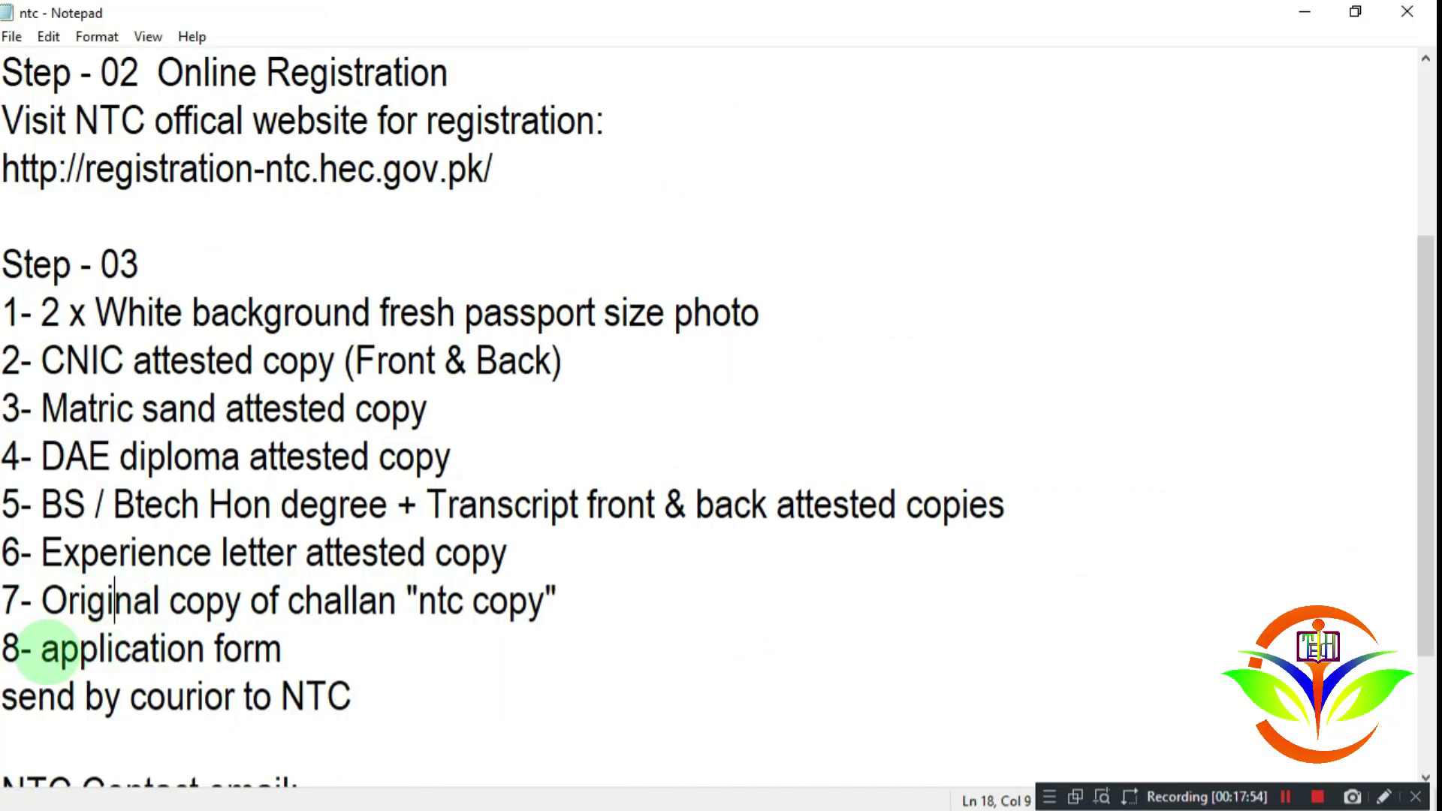
drag(39, 651, 304, 652)
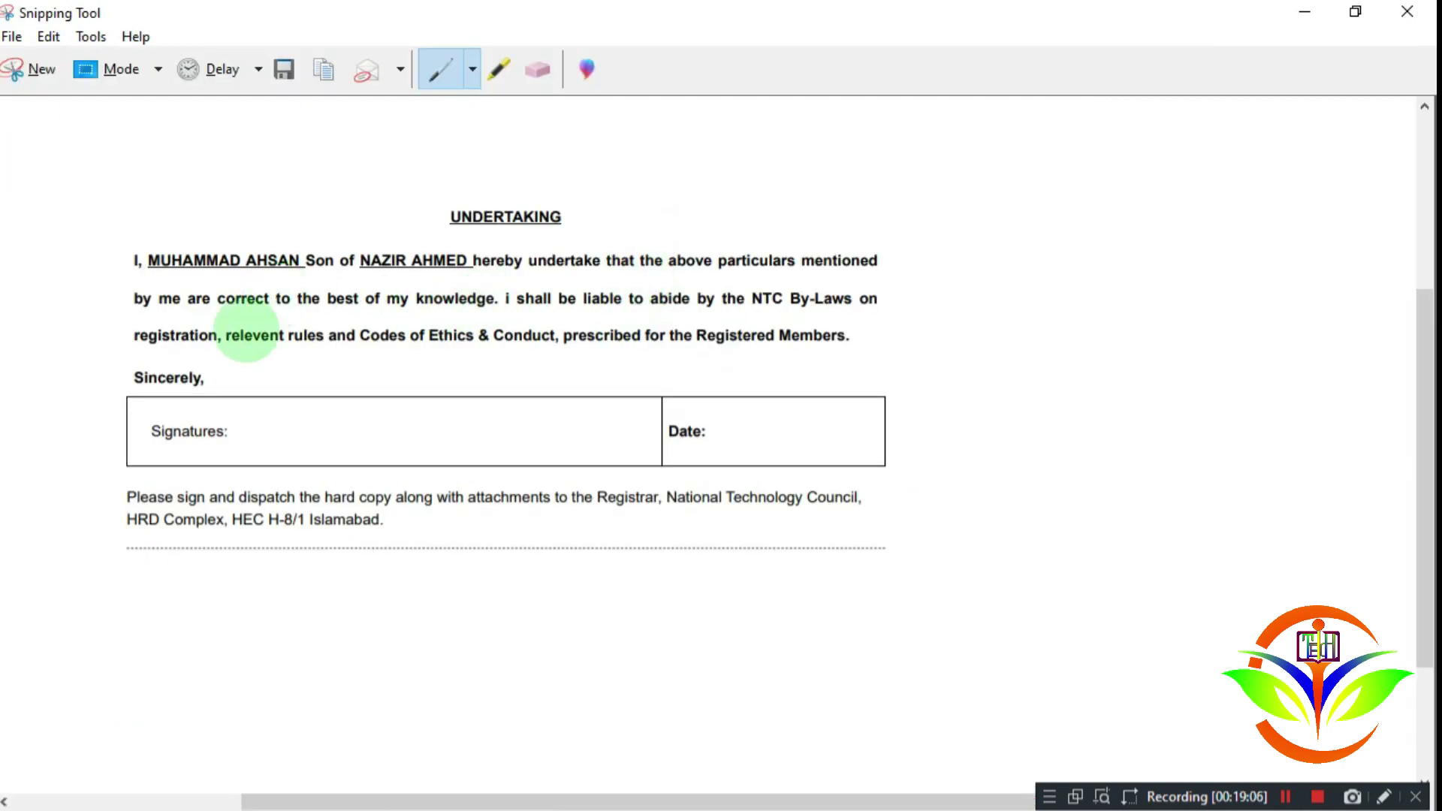
Step: Circle the signature and date table in blue, then highlight the 'send by courior to NTC' line
mouse_move(212, 365)
mouse_down()
mouse_move(81, 397)
mouse_move(113, 450)
mouse_move(390, 476)
mouse_move(821, 473)
mouse_move(918, 394)
mouse_up()
drag(824, 362, 212, 370)
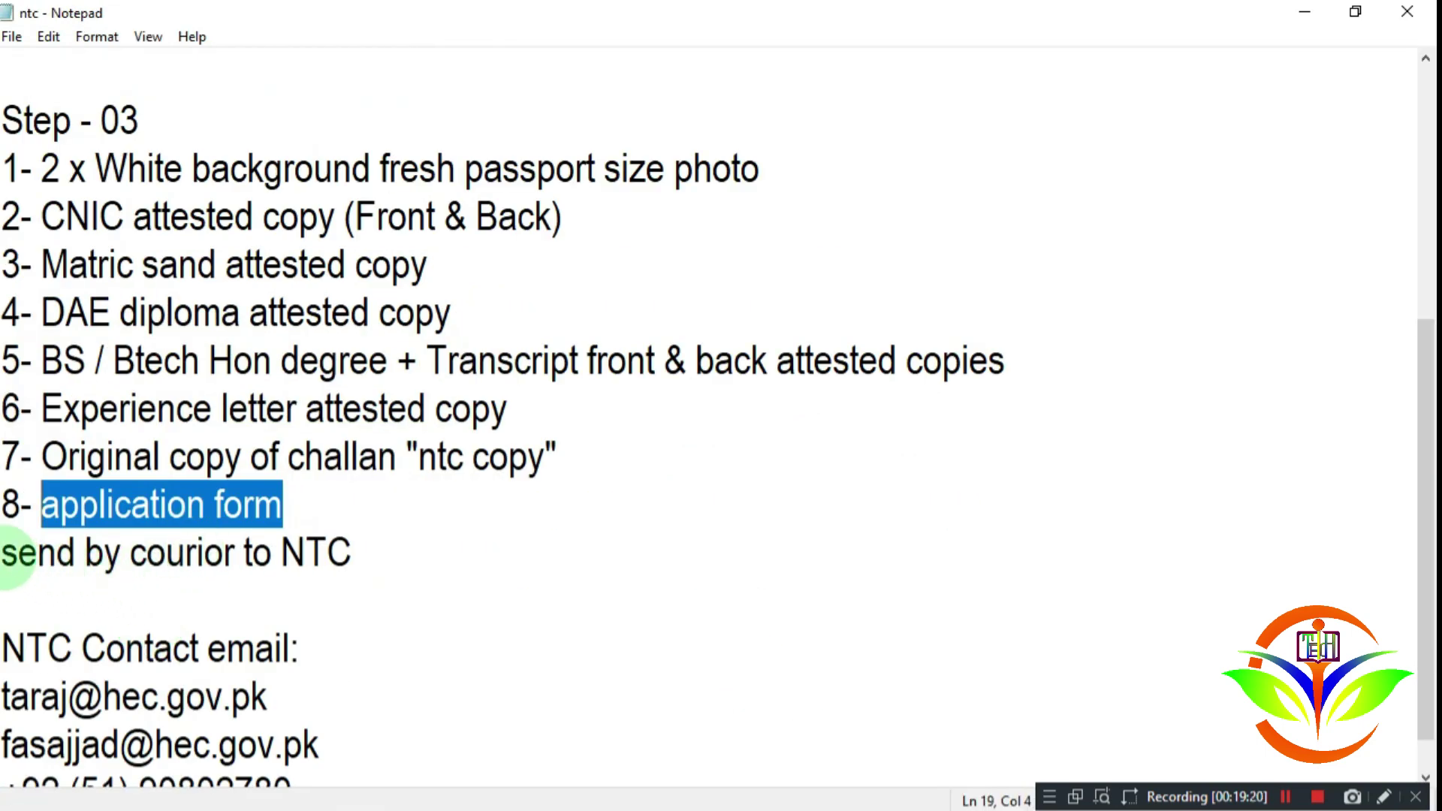
mouse_move(6, 557)
mouse_down()
mouse_move(362, 556)
mouse_move(8, 560)
mouse_up()
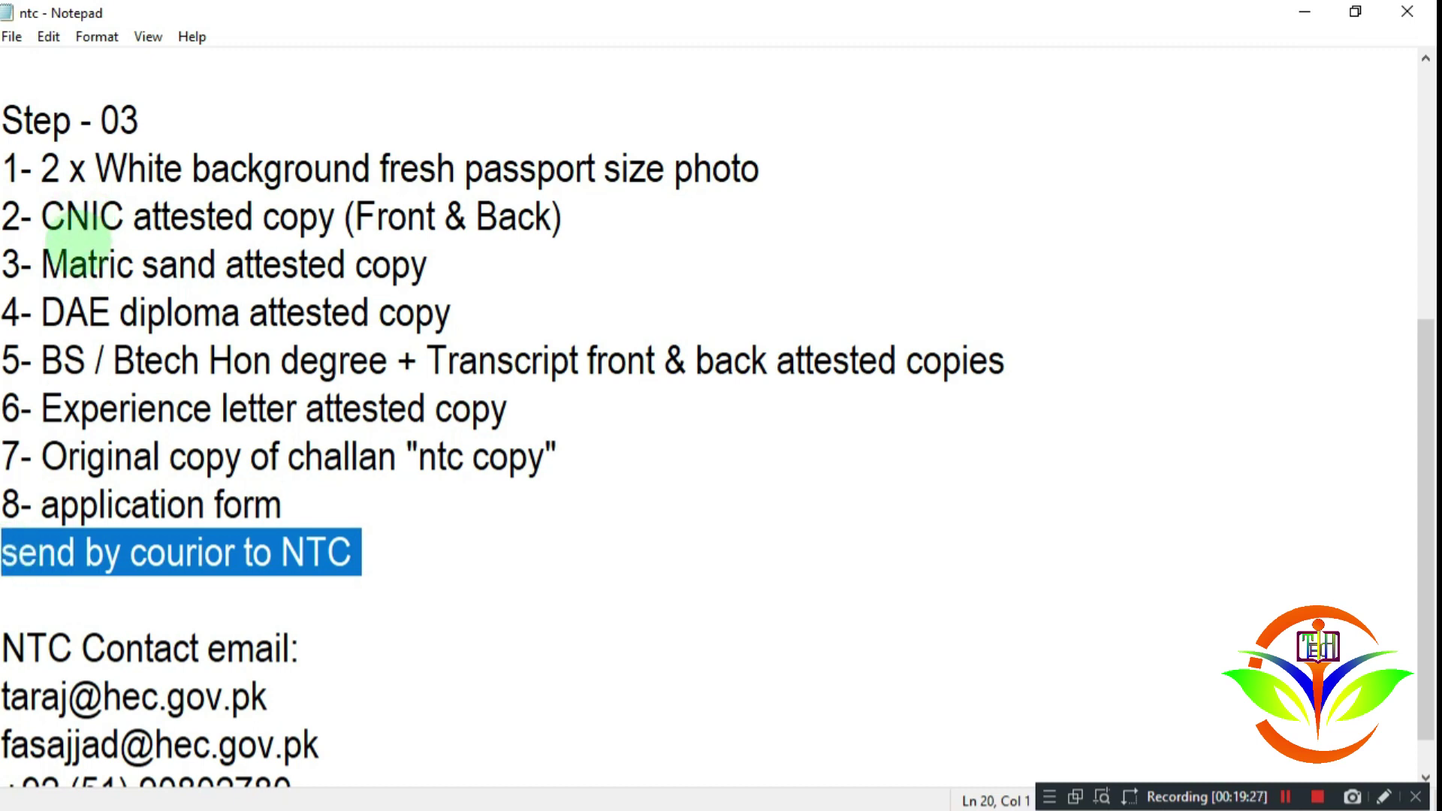
click(148, 553)
drag(359, 550, 36, 560)
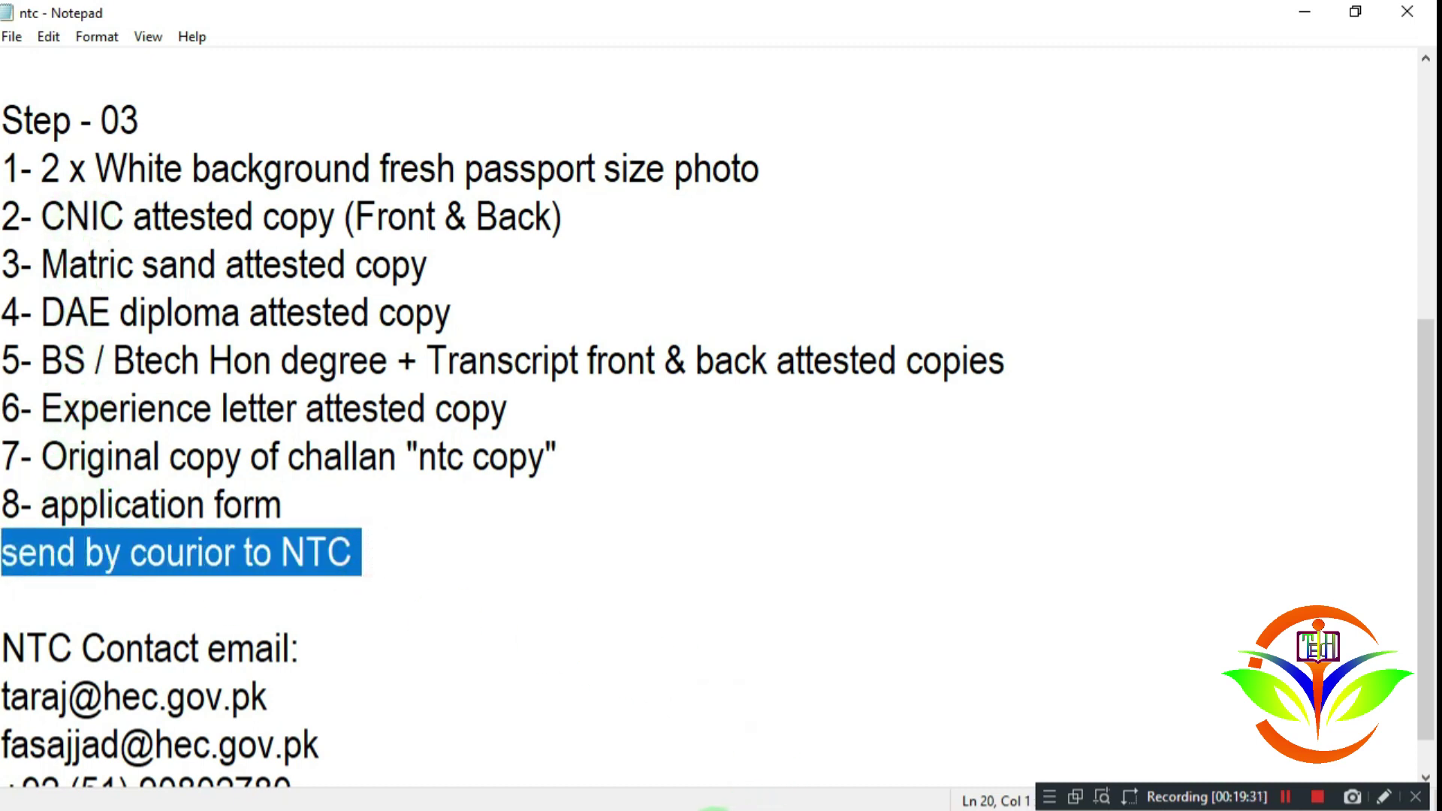
Step: Circle the note on signing and dispatching the hard copy to the NTC Registrar, dismissing the chat popup
click(713, 808)
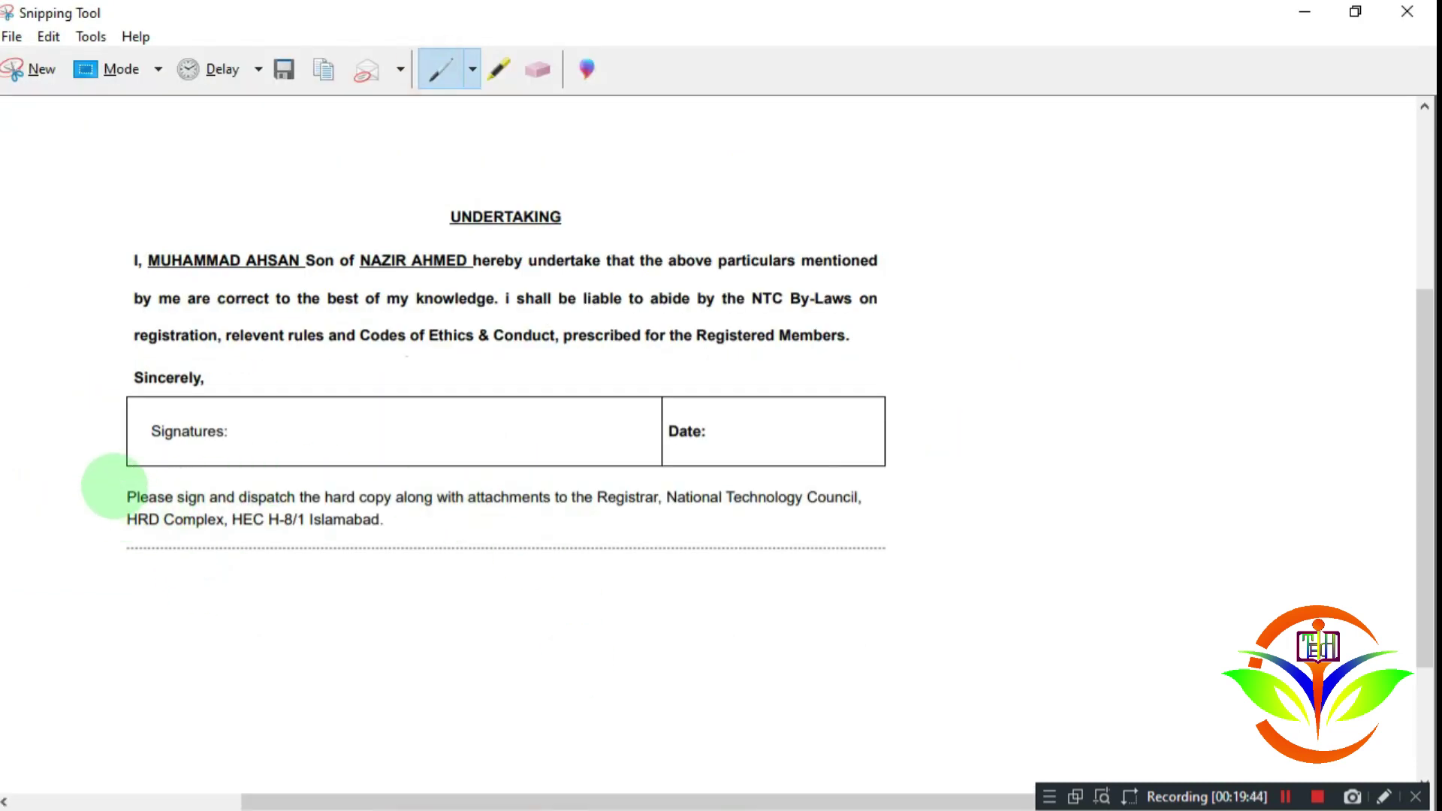
mouse_move(142, 486)
mouse_down()
mouse_move(128, 532)
mouse_move(879, 515)
mouse_move(836, 466)
mouse_move(136, 490)
mouse_up()
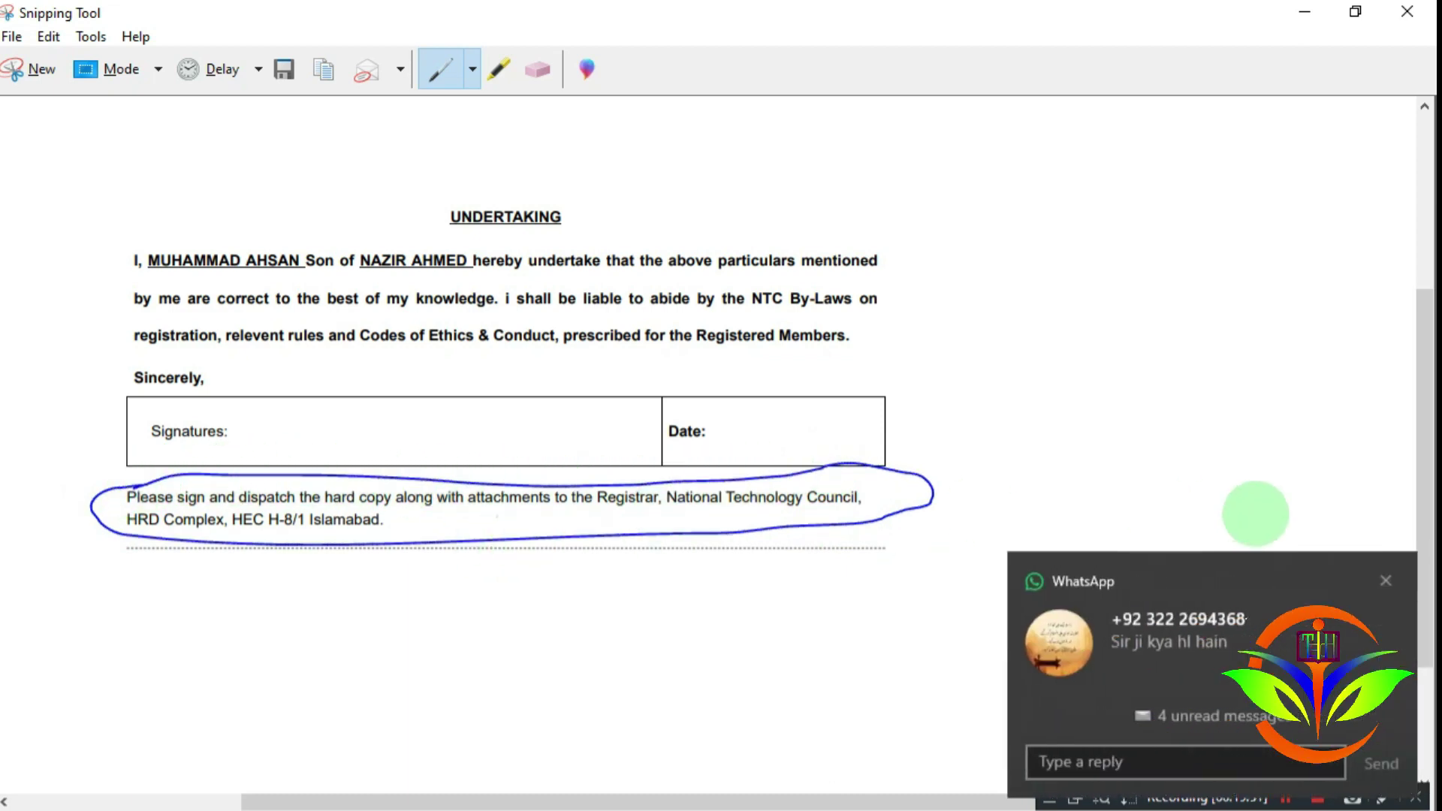
click(1386, 580)
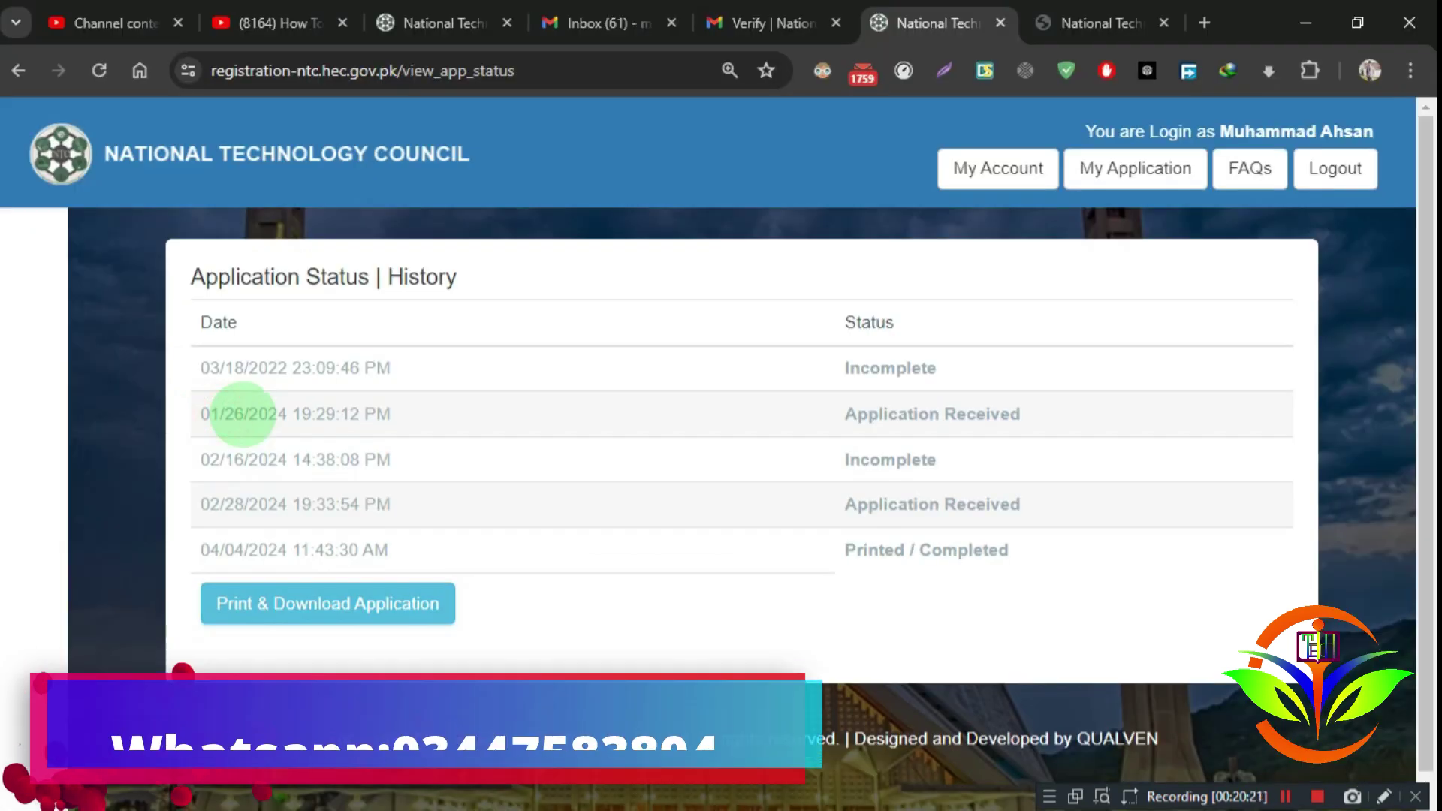
Step: Point out the 01/26/2024 received entry and the 02/16/2024 Incomplete row
double_click(233, 413)
click(198, 413)
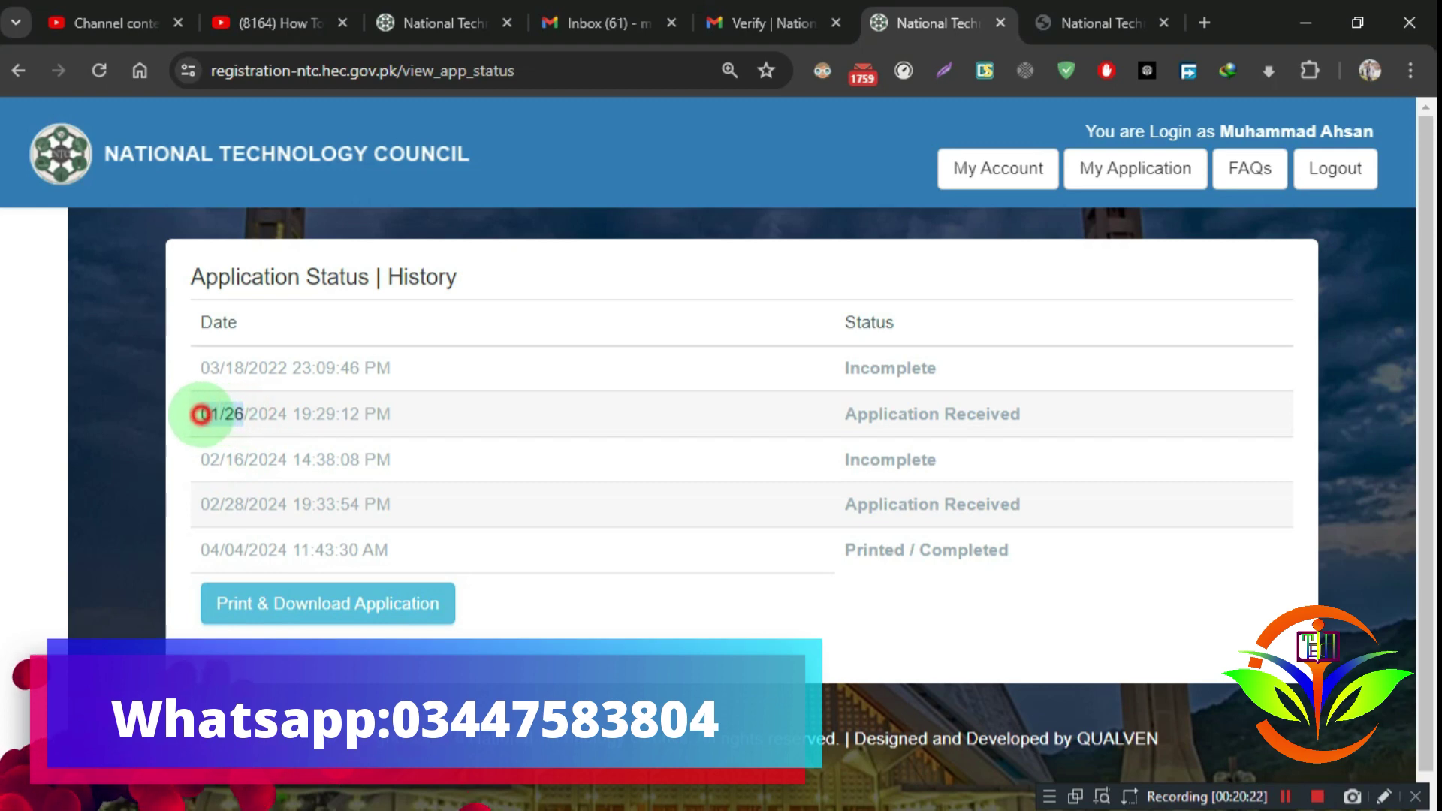
drag(198, 413, 286, 454)
click(202, 456)
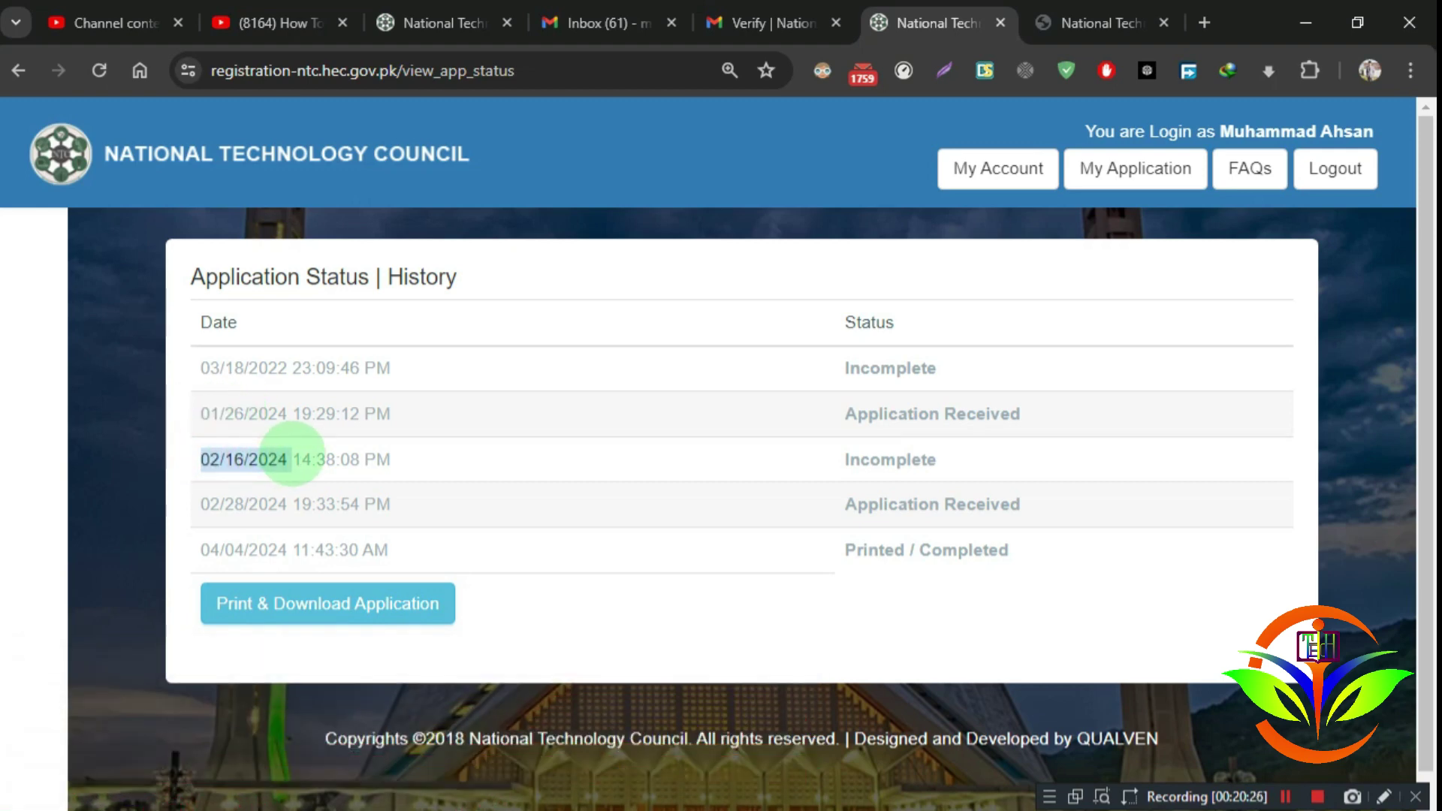
drag(937, 460, 199, 449)
double_click(911, 455)
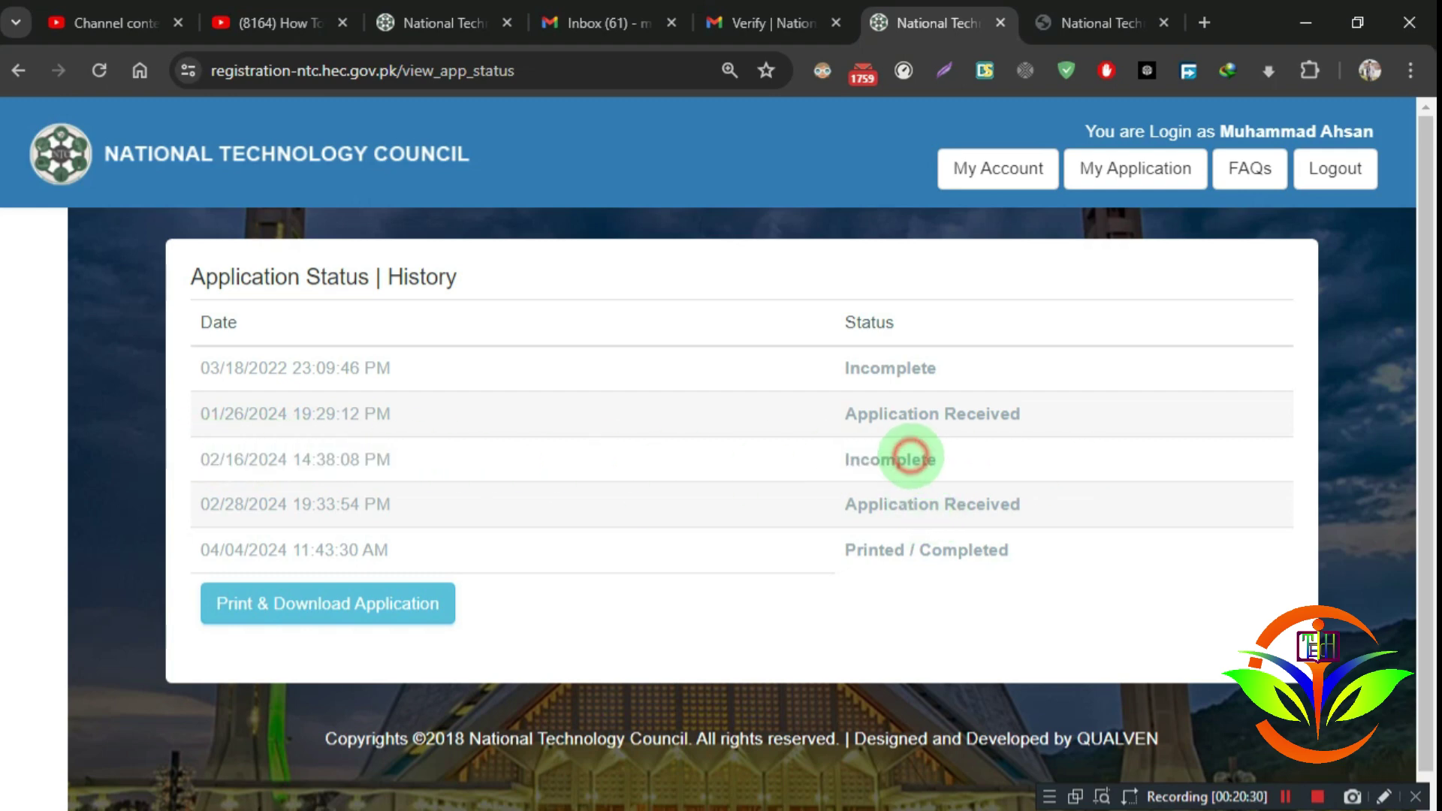
drag(605, 460, 975, 462)
click(203, 459)
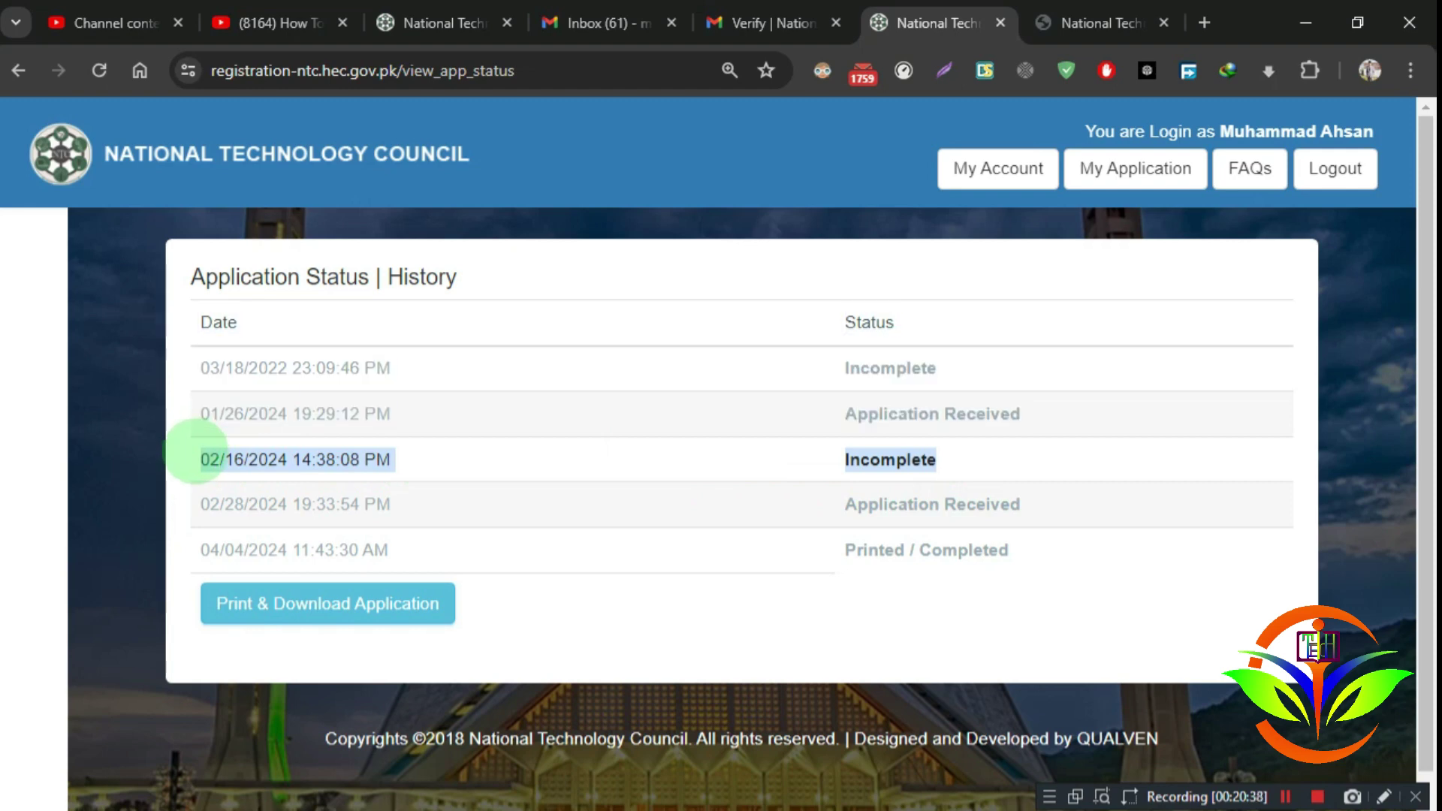
mouse_move(197, 455)
mouse_down()
mouse_move(992, 460)
mouse_move(198, 449)
mouse_up()
click(890, 455)
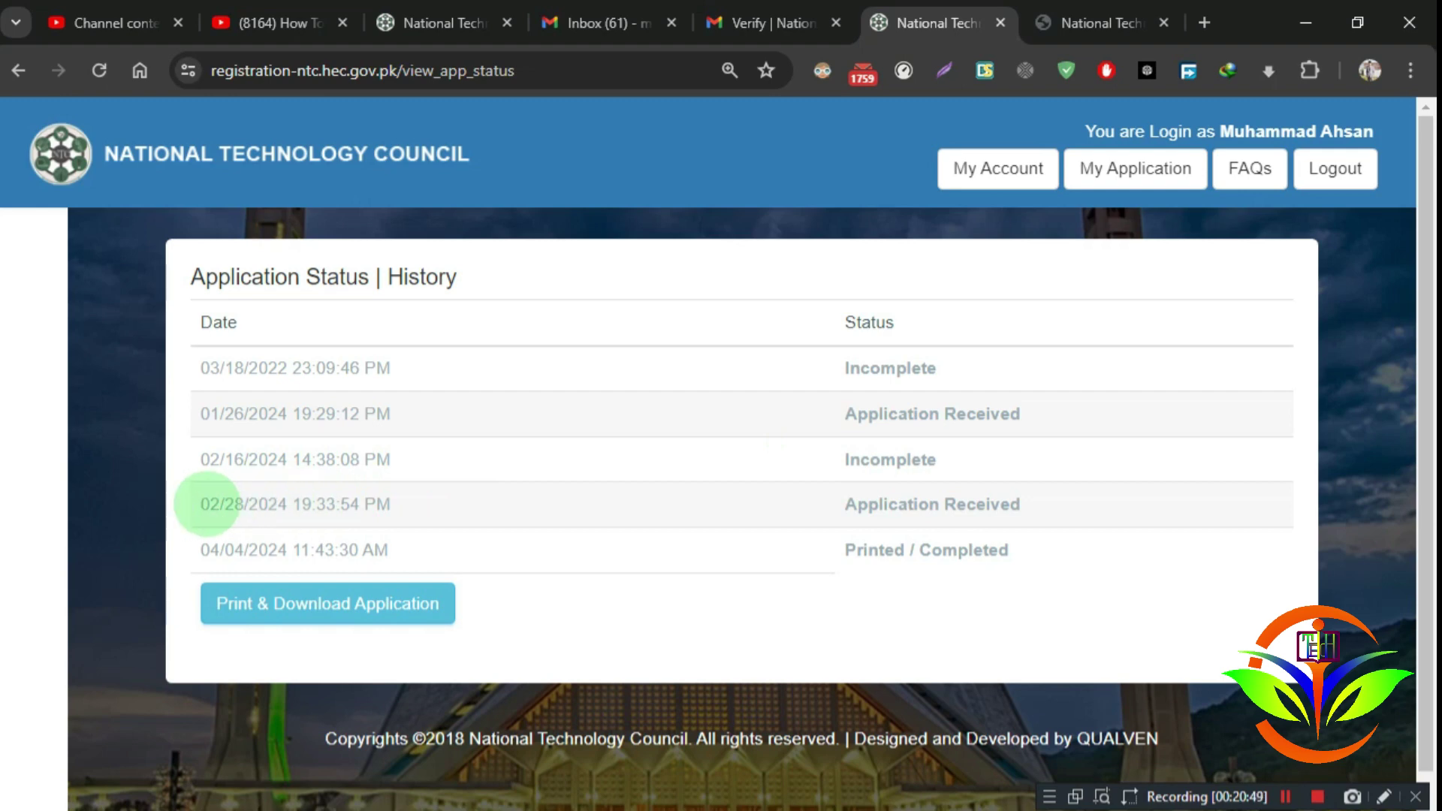
Step: Point out the 02/28/2024 Application Received and 04/04/2024 Printed / Completed entries, then return to the ntc notes
drag(209, 504, 1053, 502)
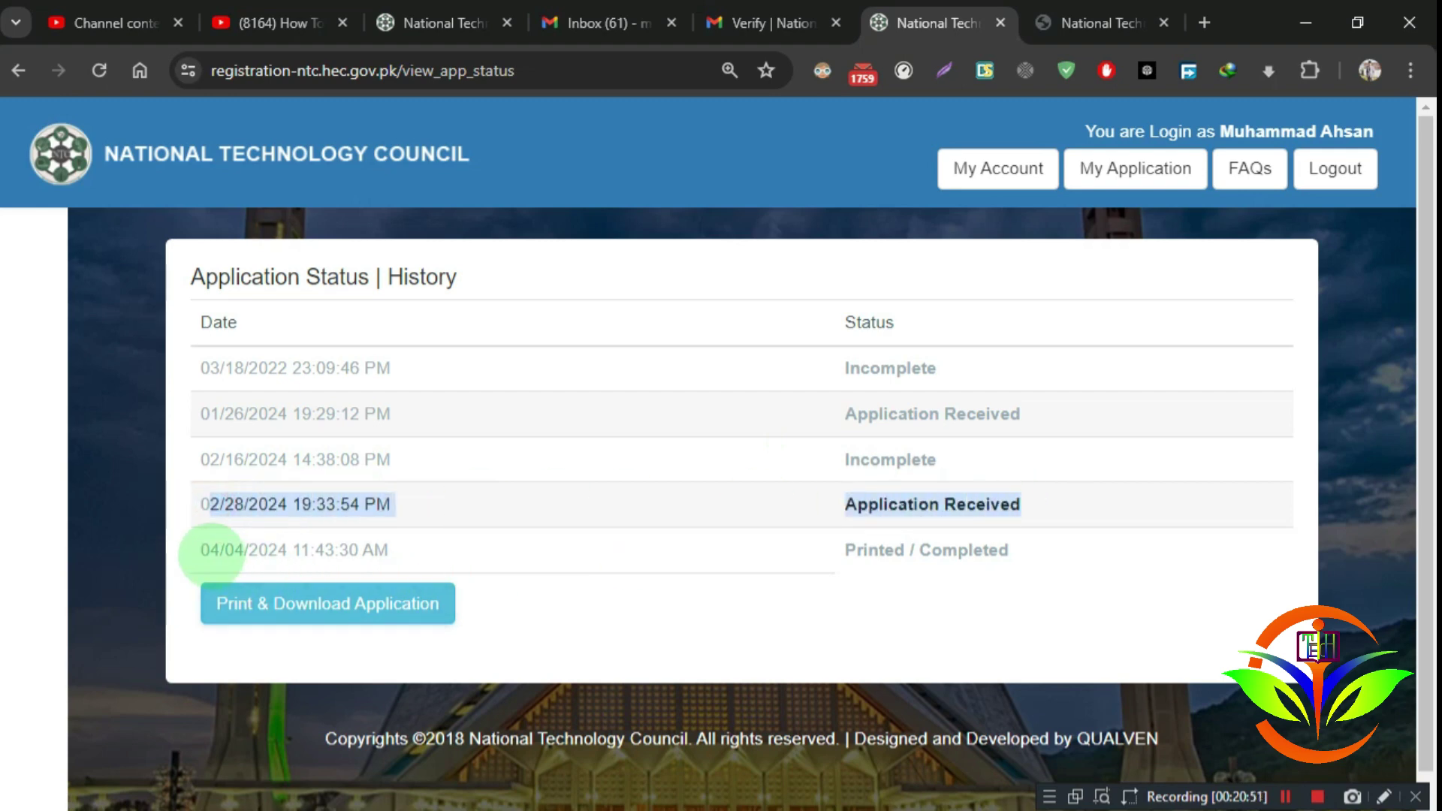
drag(210, 553, 1024, 553)
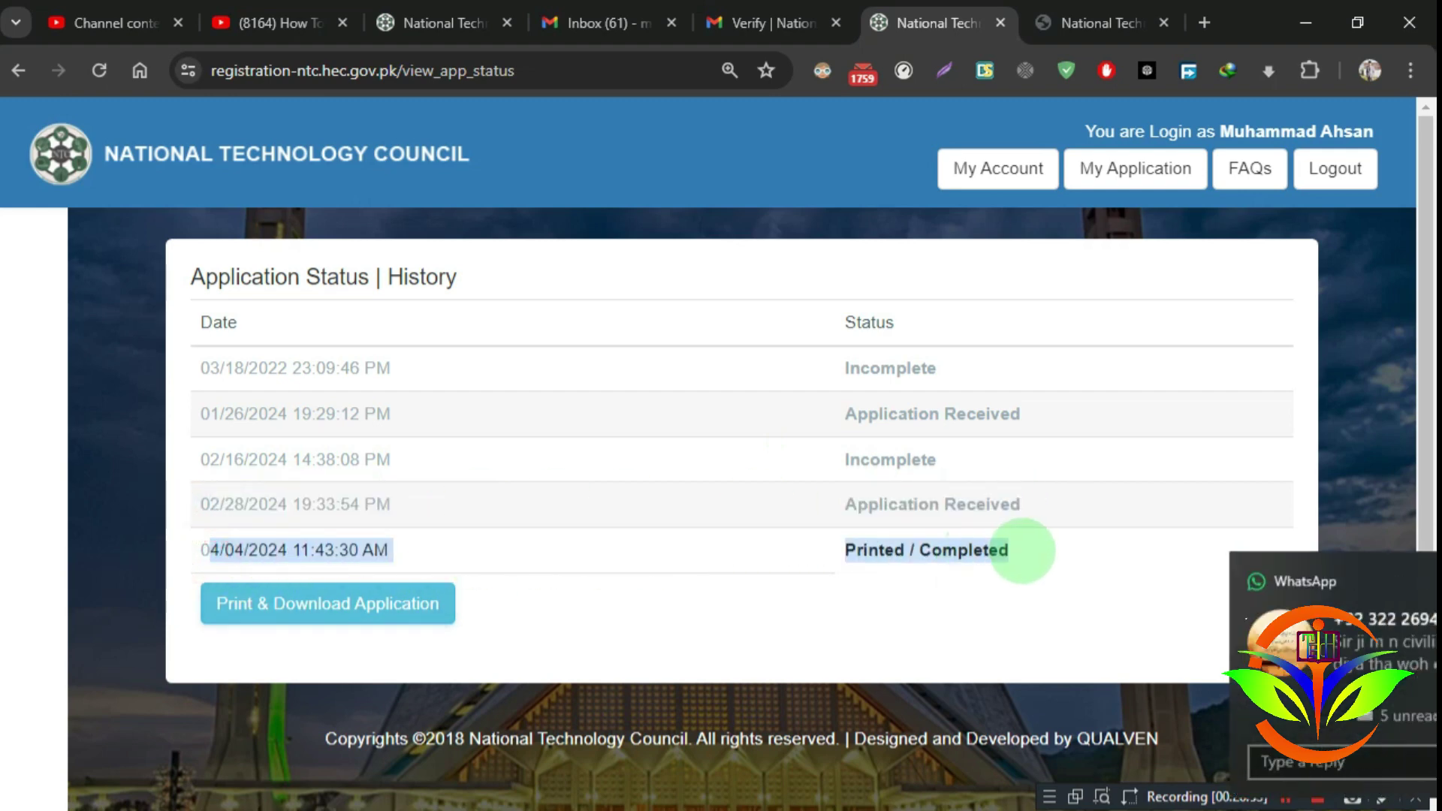
click(1386, 581)
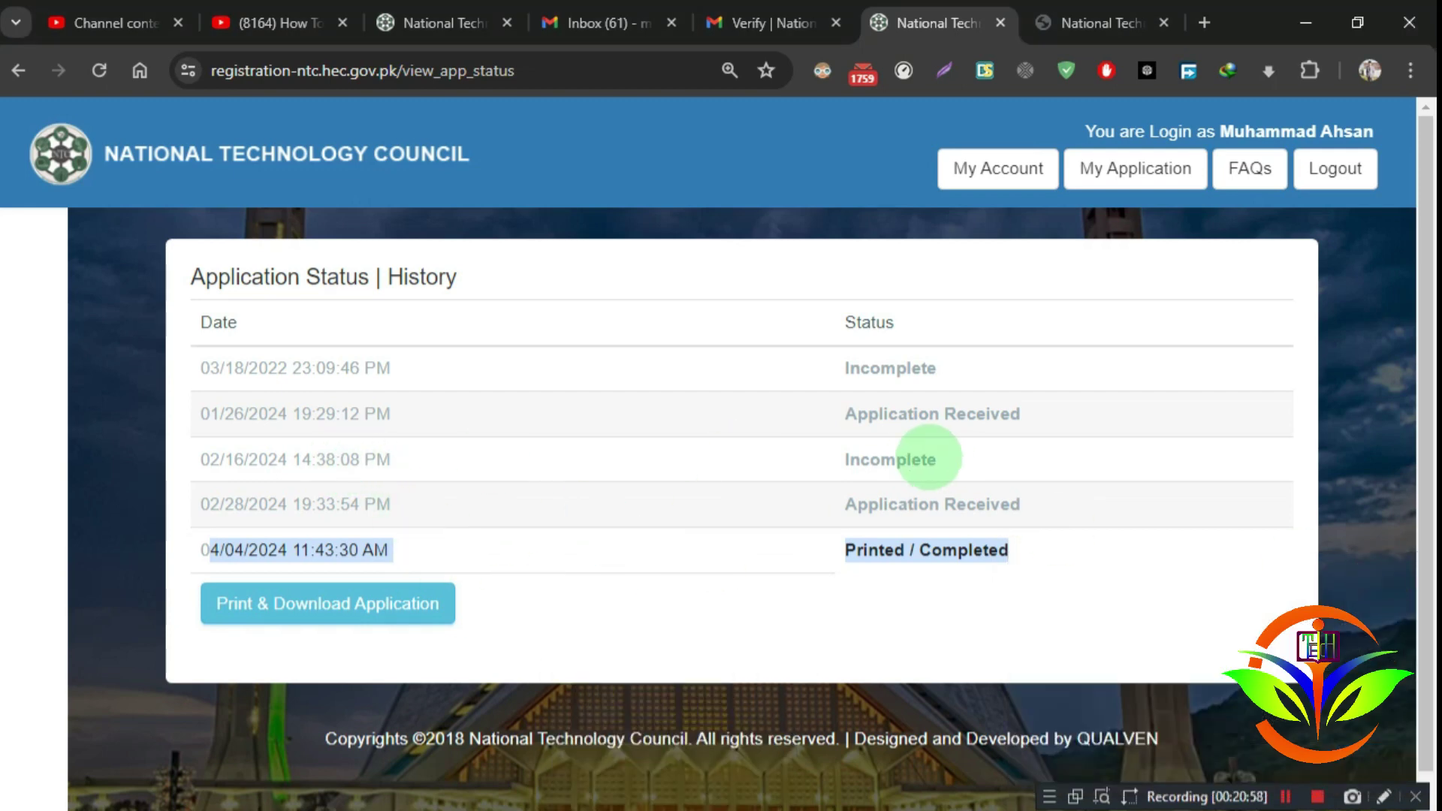
drag(932, 457, 206, 459)
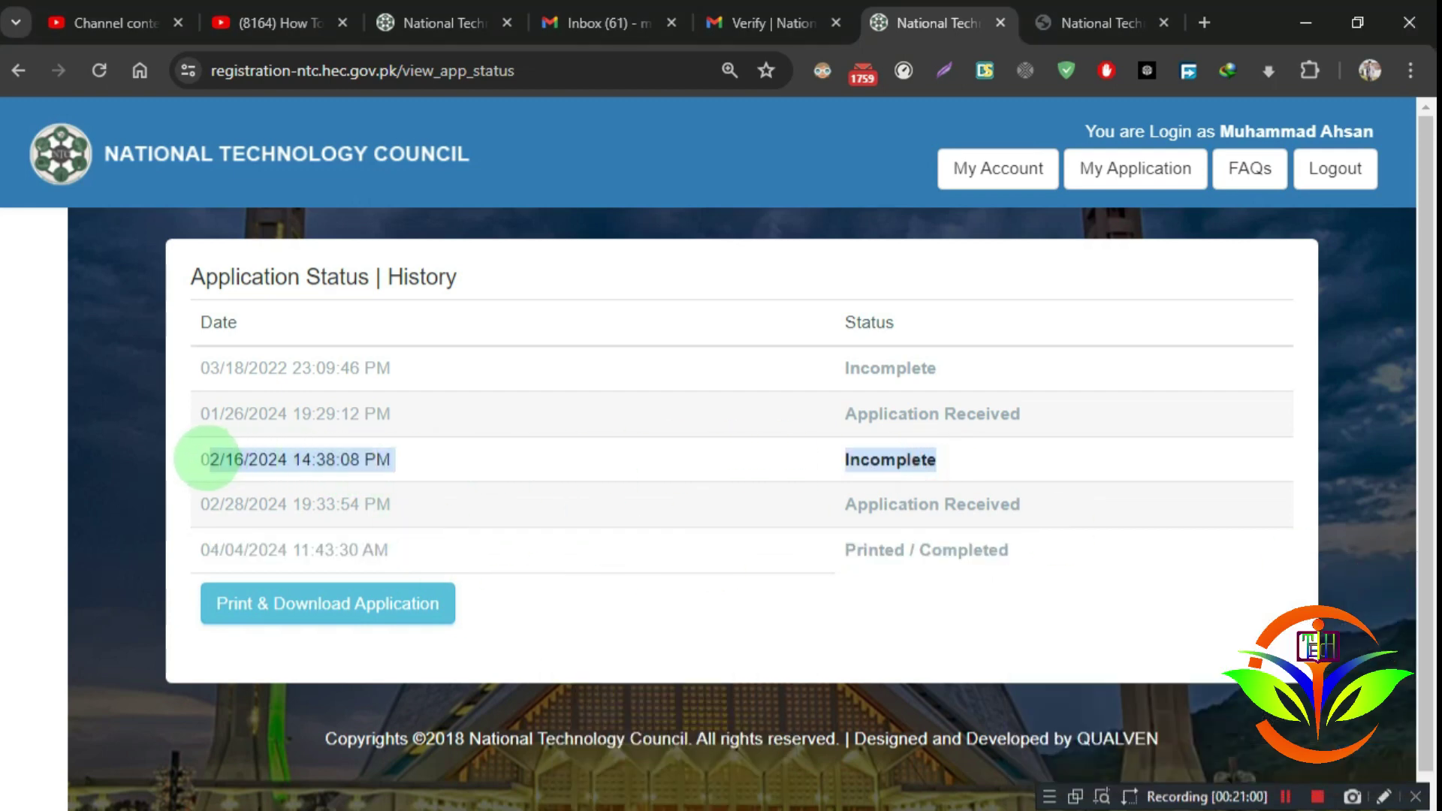
click(207, 459)
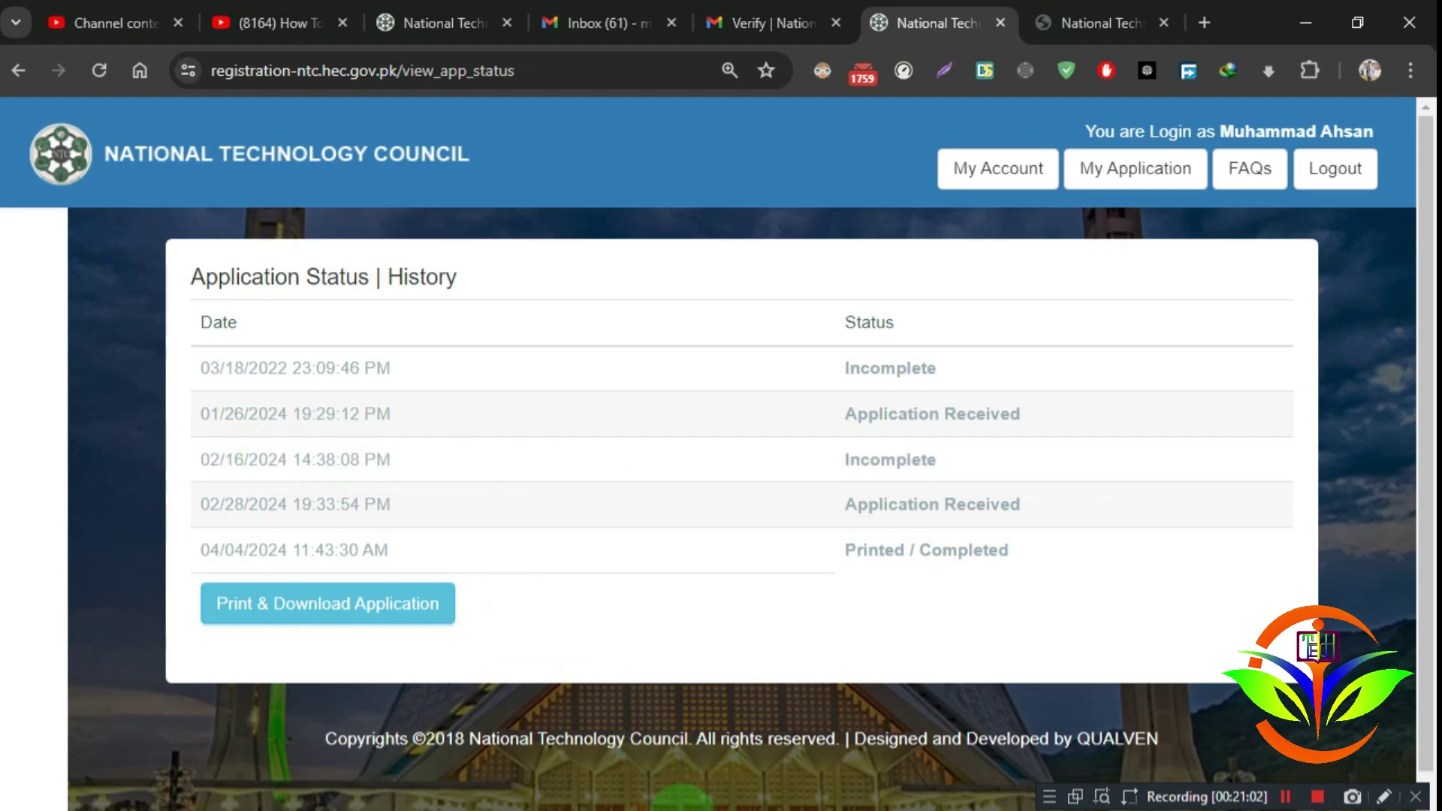
click(676, 800)
drag(3, 650, 318, 661)
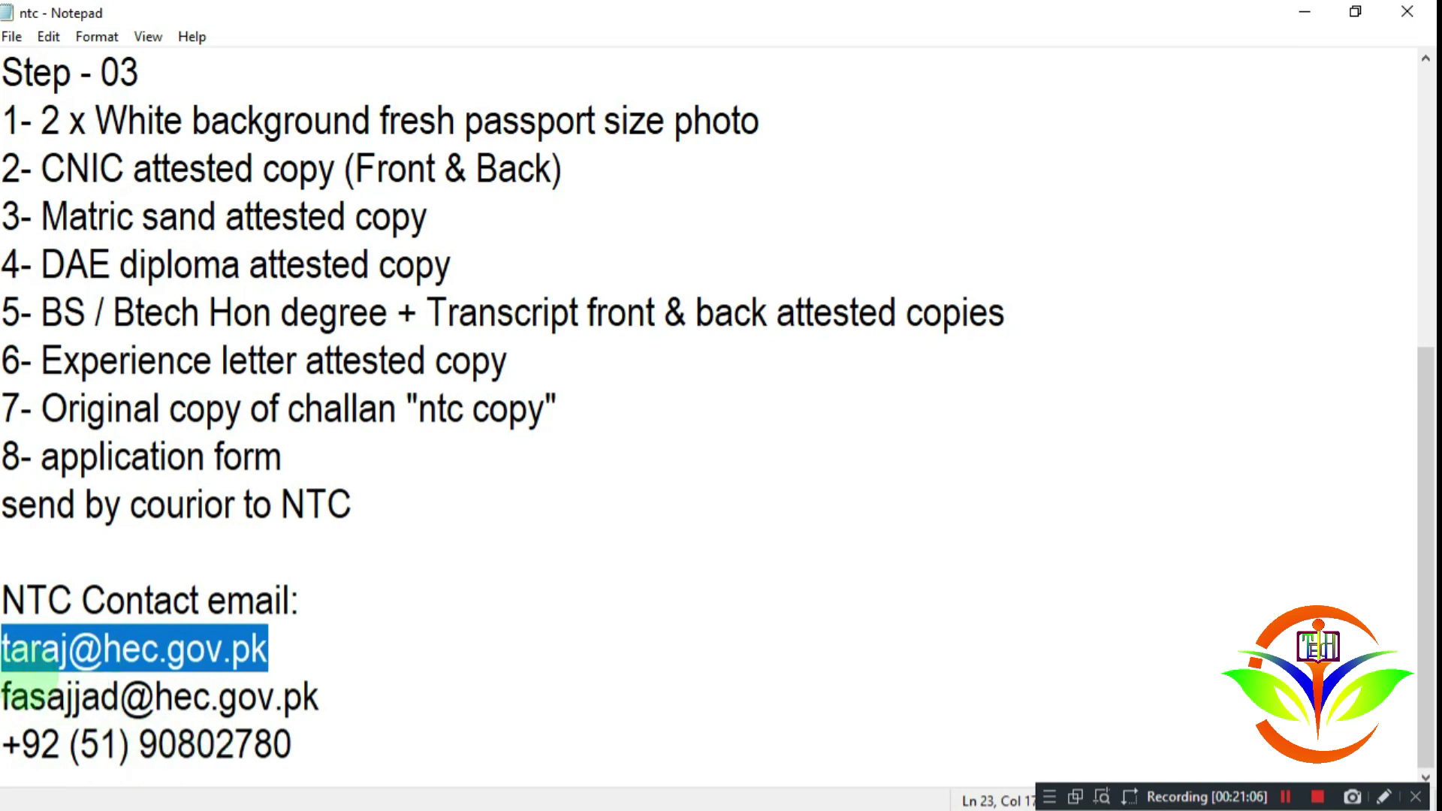
click(11, 651)
mouse_move(6, 650)
mouse_down()
mouse_move(331, 653)
mouse_move(4, 650)
mouse_up()
click(293, 657)
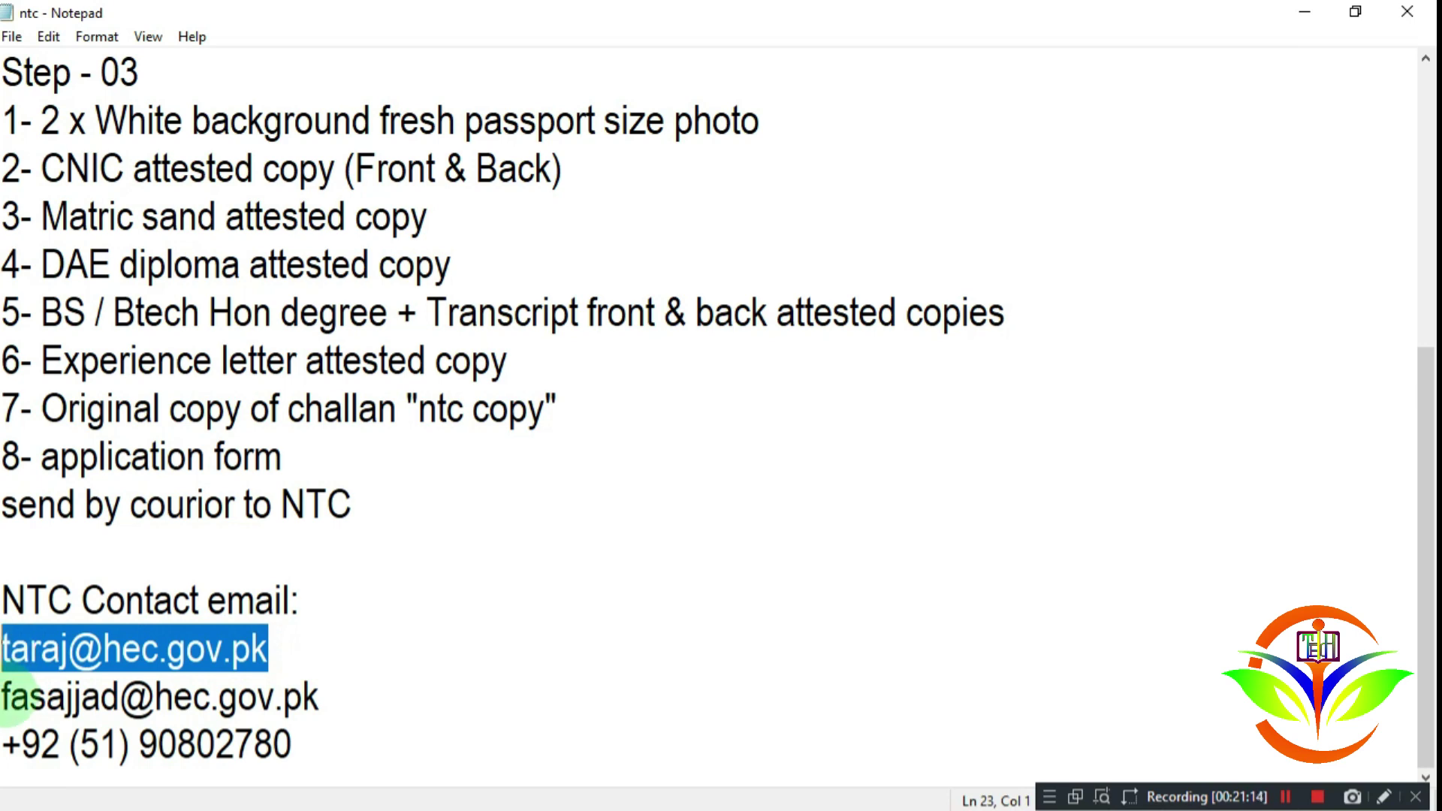
mouse_move(5, 697)
mouse_down()
mouse_move(336, 698)
mouse_move(4, 697)
mouse_up()
click(335, 704)
click(321, 657)
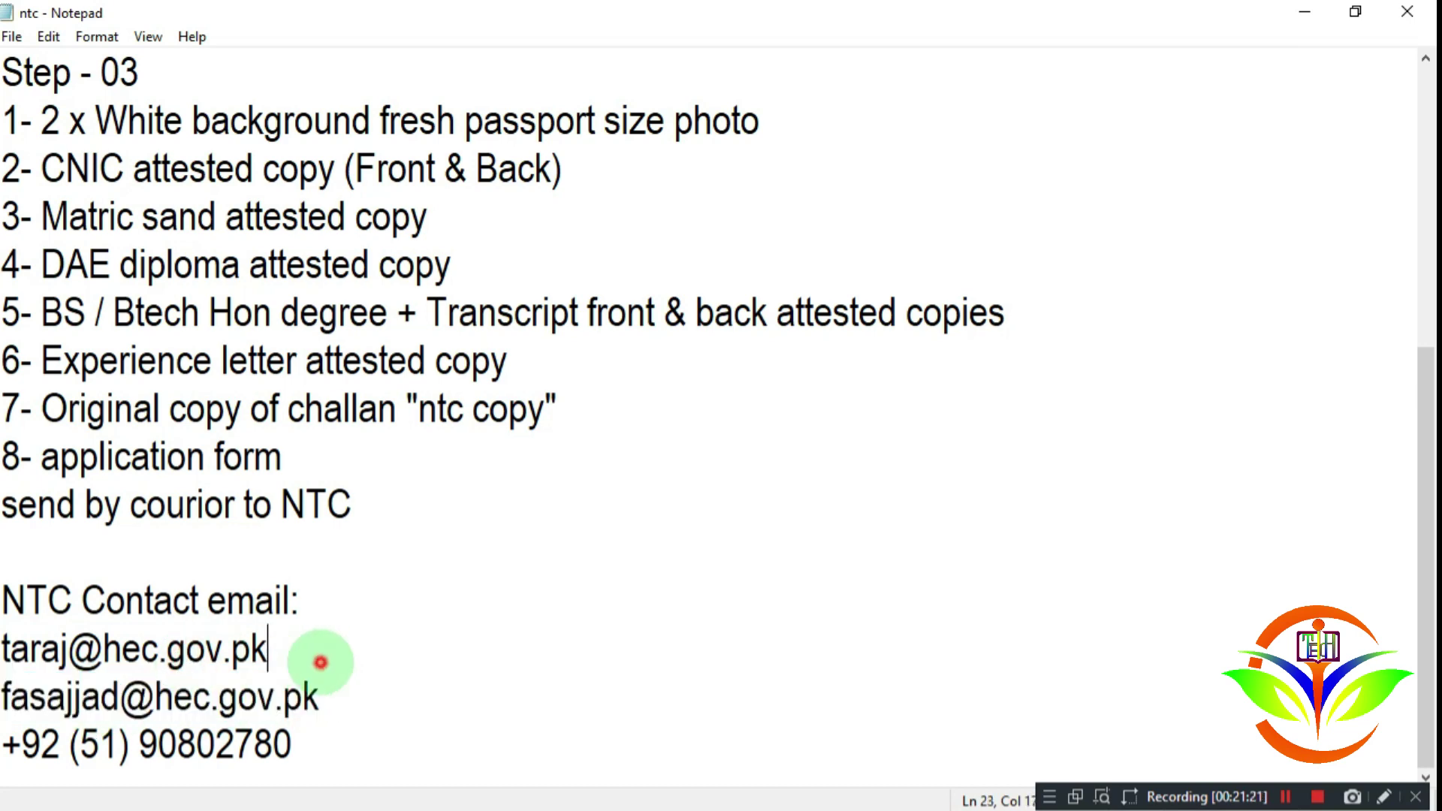
drag(321, 657, 4, 650)
drag(6, 700, 22, 635)
click(373, 697)
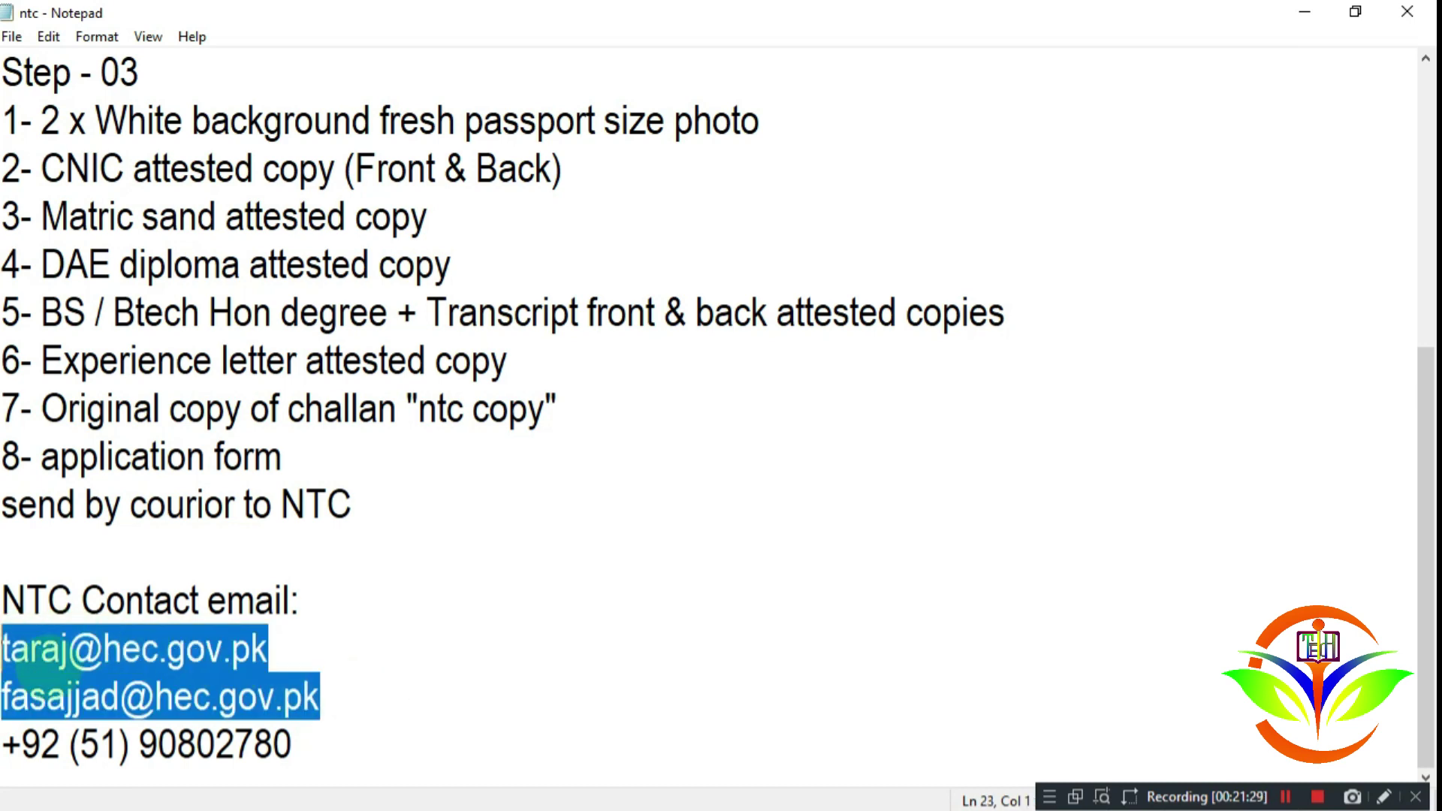
drag(300, 746, 7, 758)
click(314, 740)
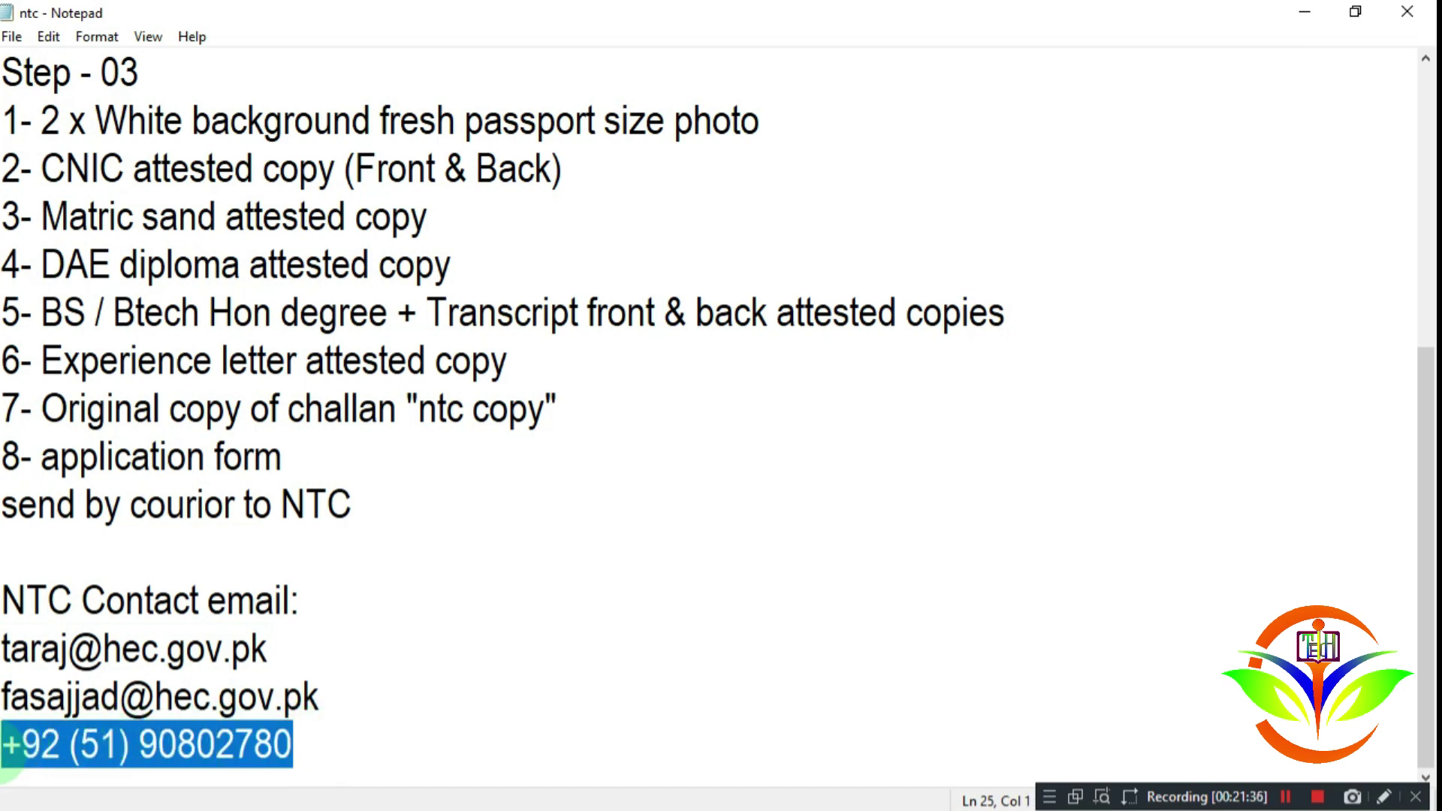
click(347, 740)
drag(359, 688, 304, 689)
click(8, 646)
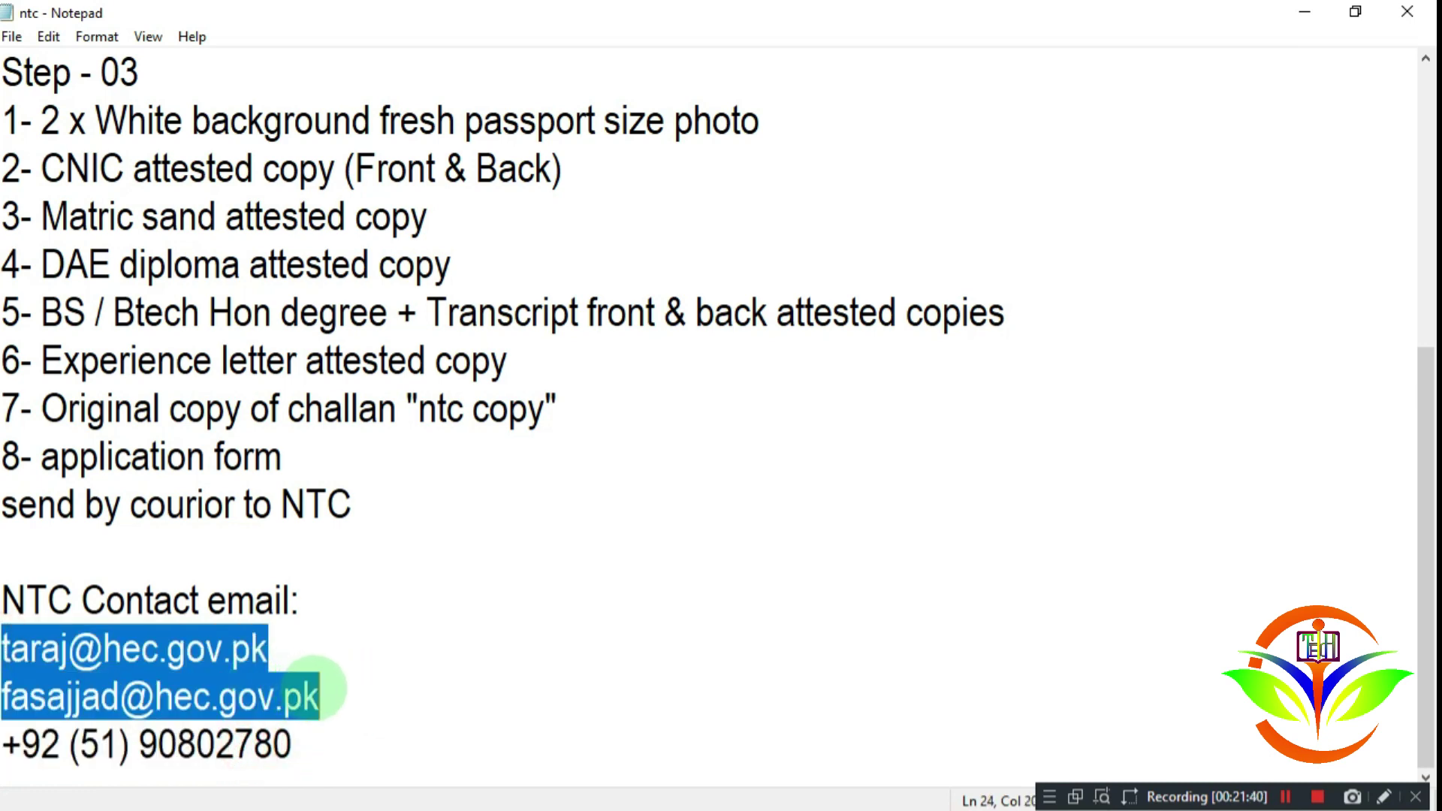
click(315, 690)
scroll(301, 634, up, 4)
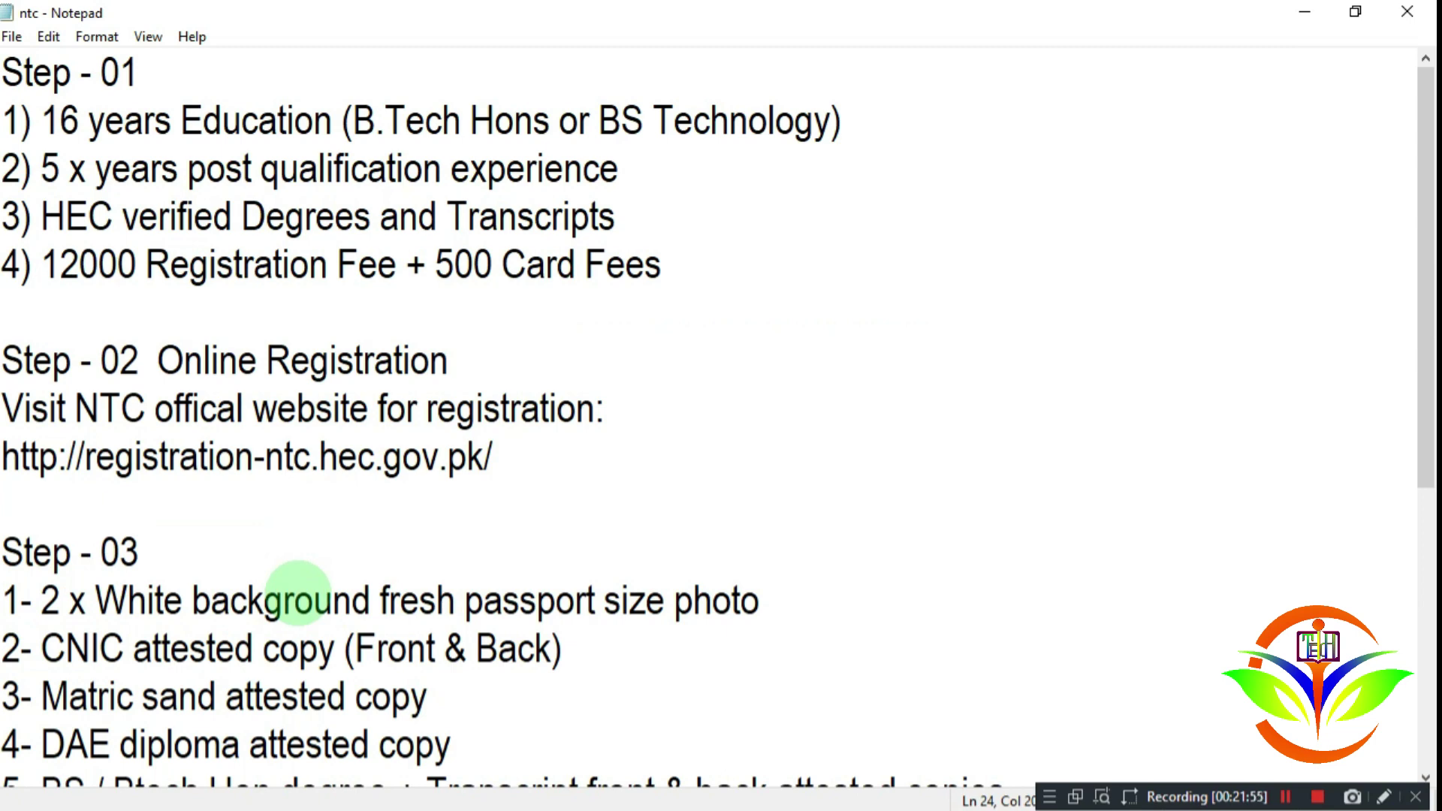
scroll(298, 593, down, 3)
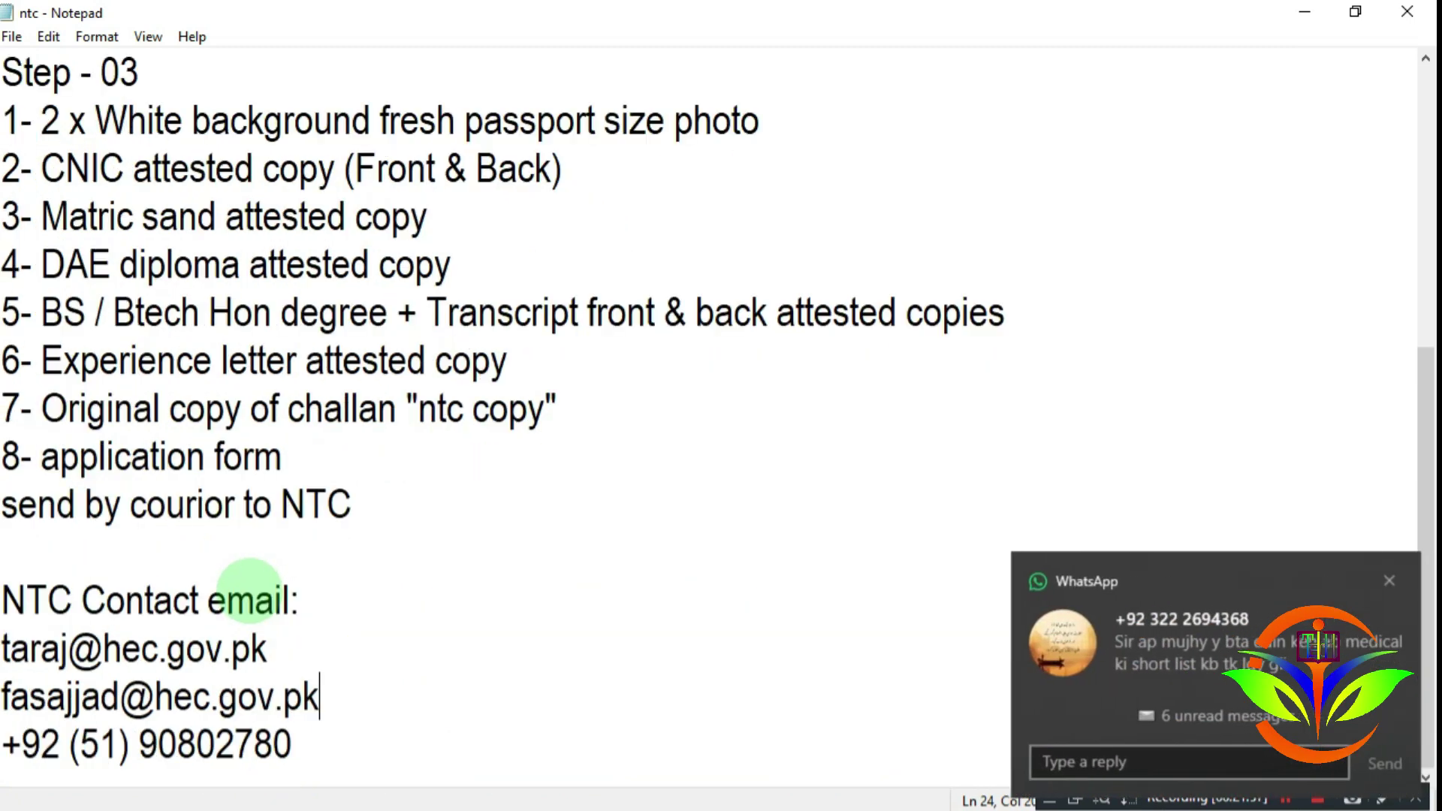
click(1389, 582)
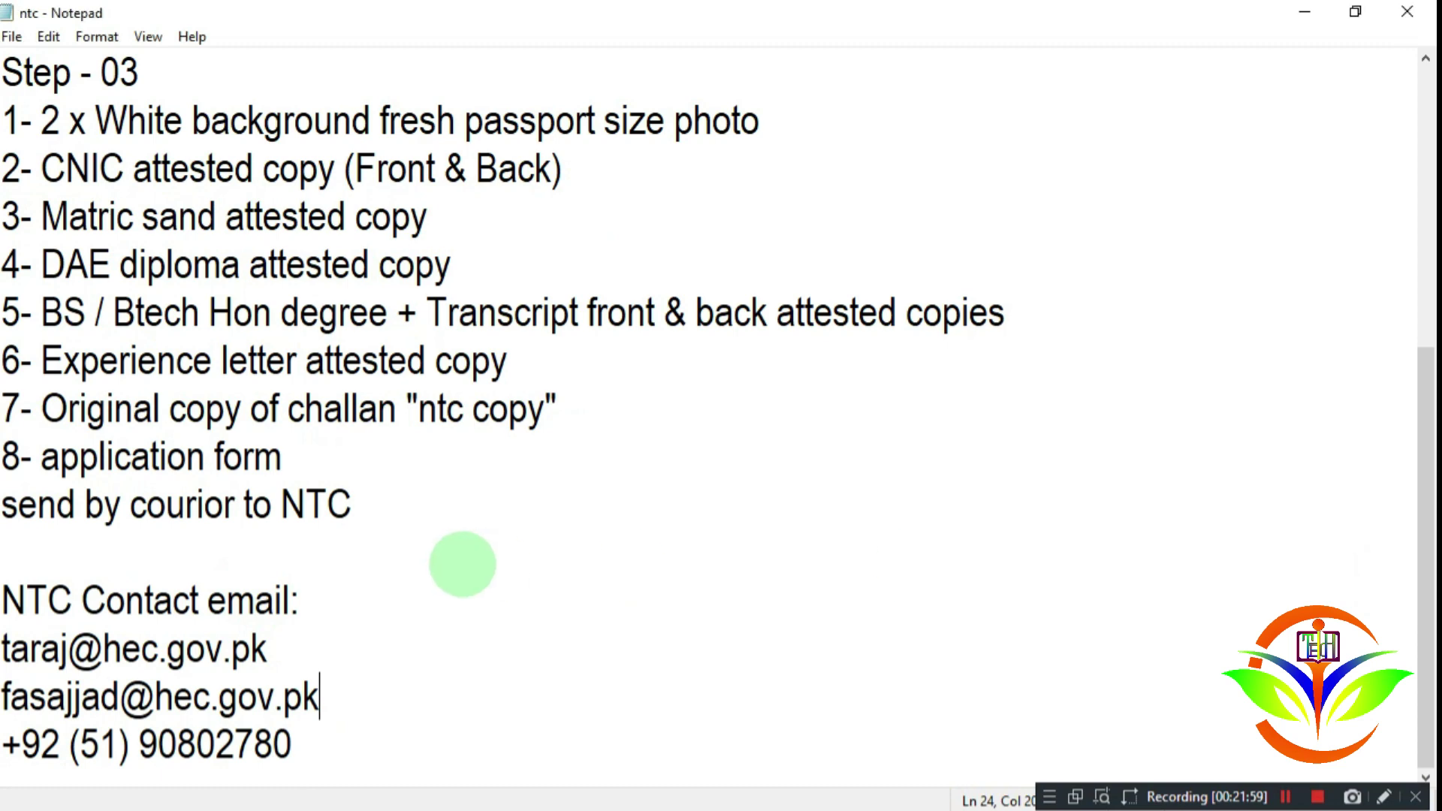
drag(347, 645, 2, 648)
click(163, 651)
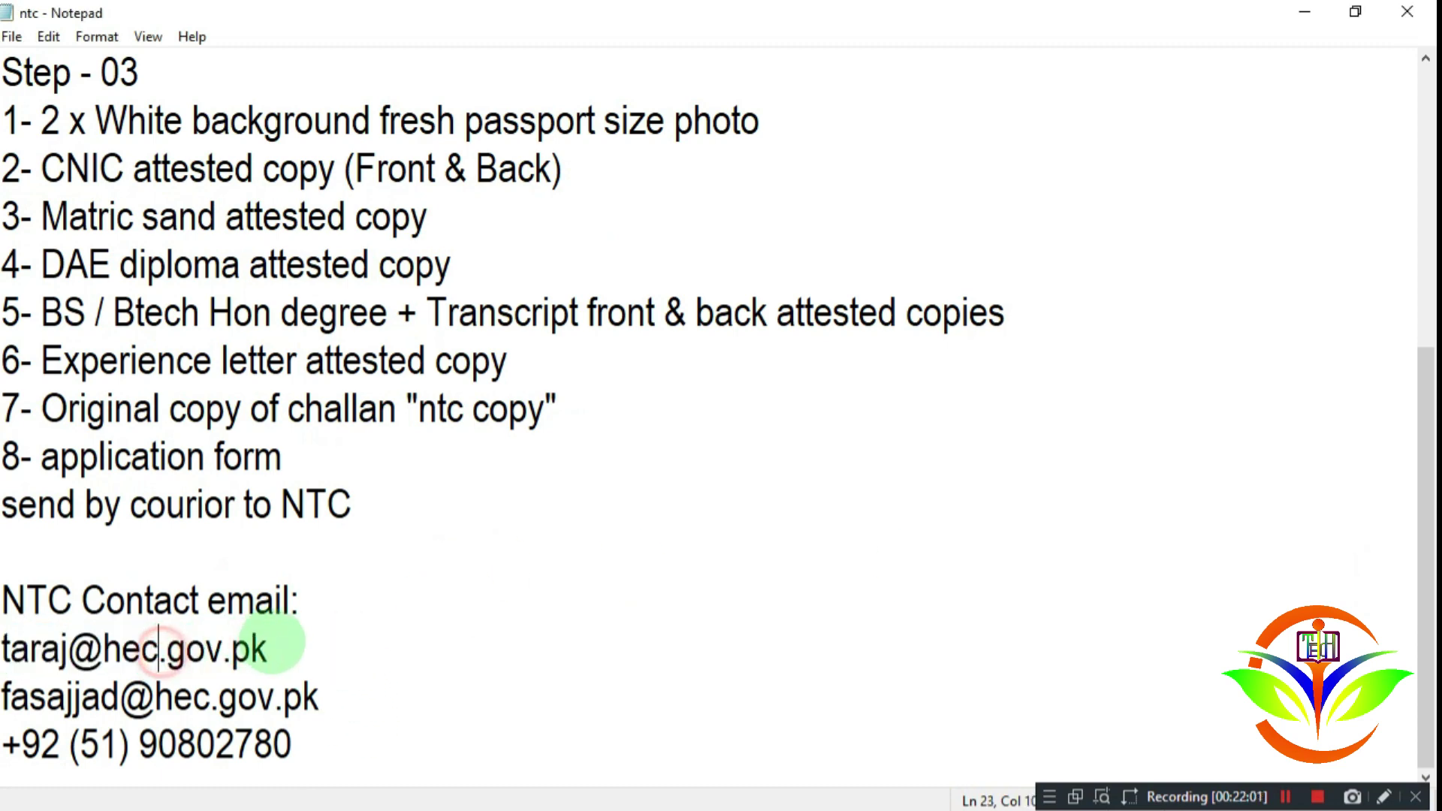
drag(281, 645, 2, 648)
scroll(297, 592, up, 2)
scroll(298, 592, up, 1)
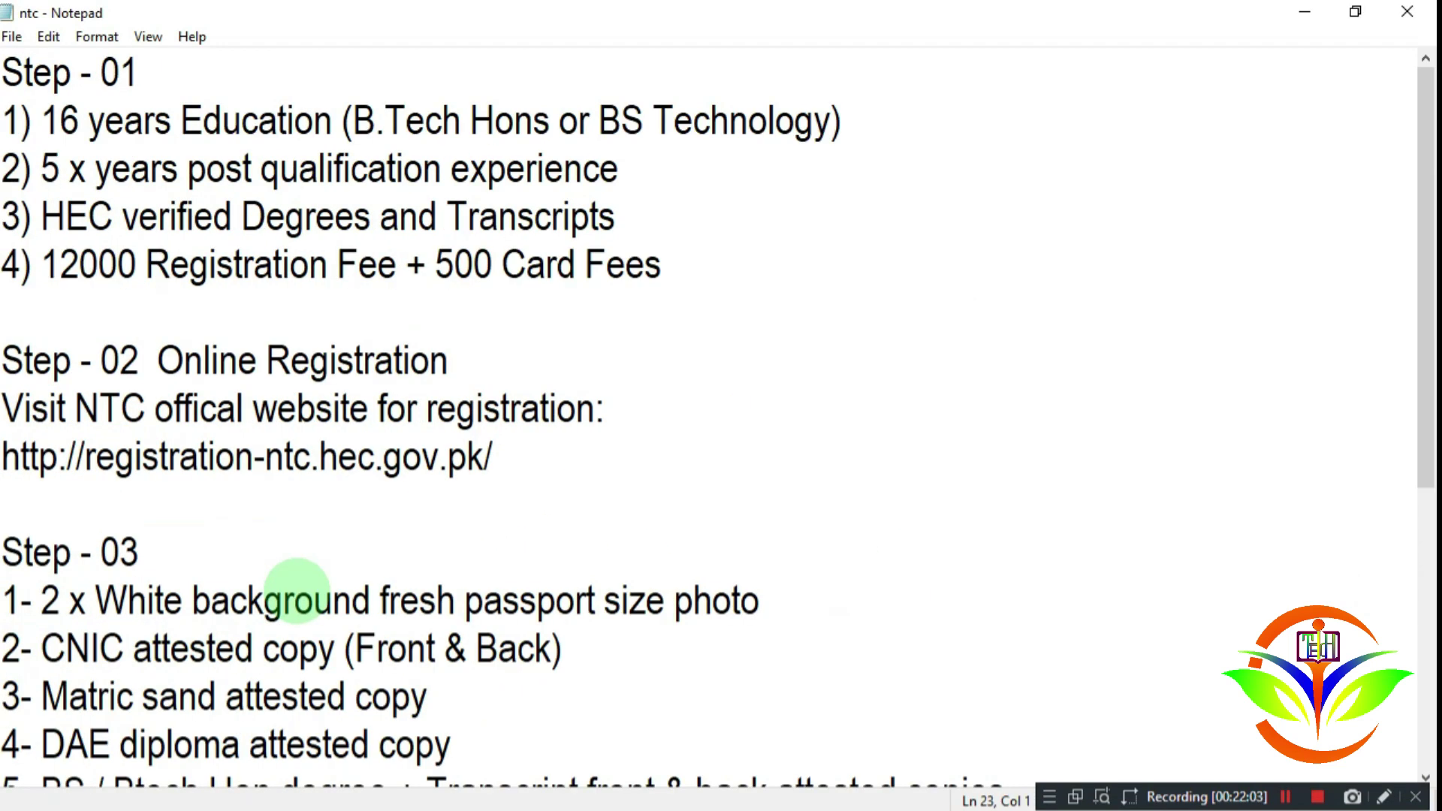